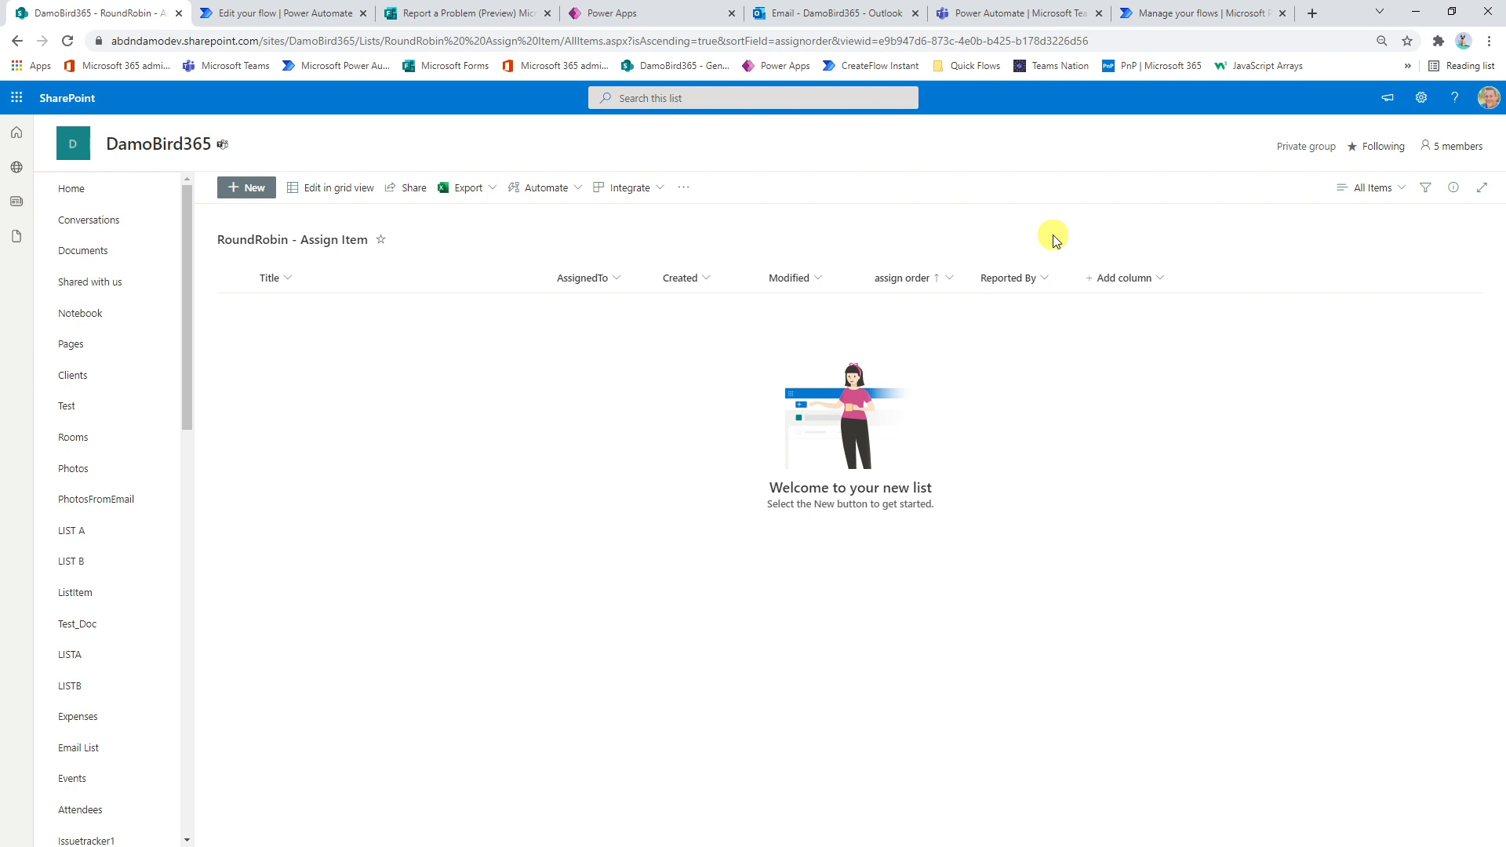
Step: Add items titled "new mouse required", "slow pc" and "software update" to the RoundRobin - Assign Item list in grid view
{"action": "left_click", "coordinate": [318, 196]}
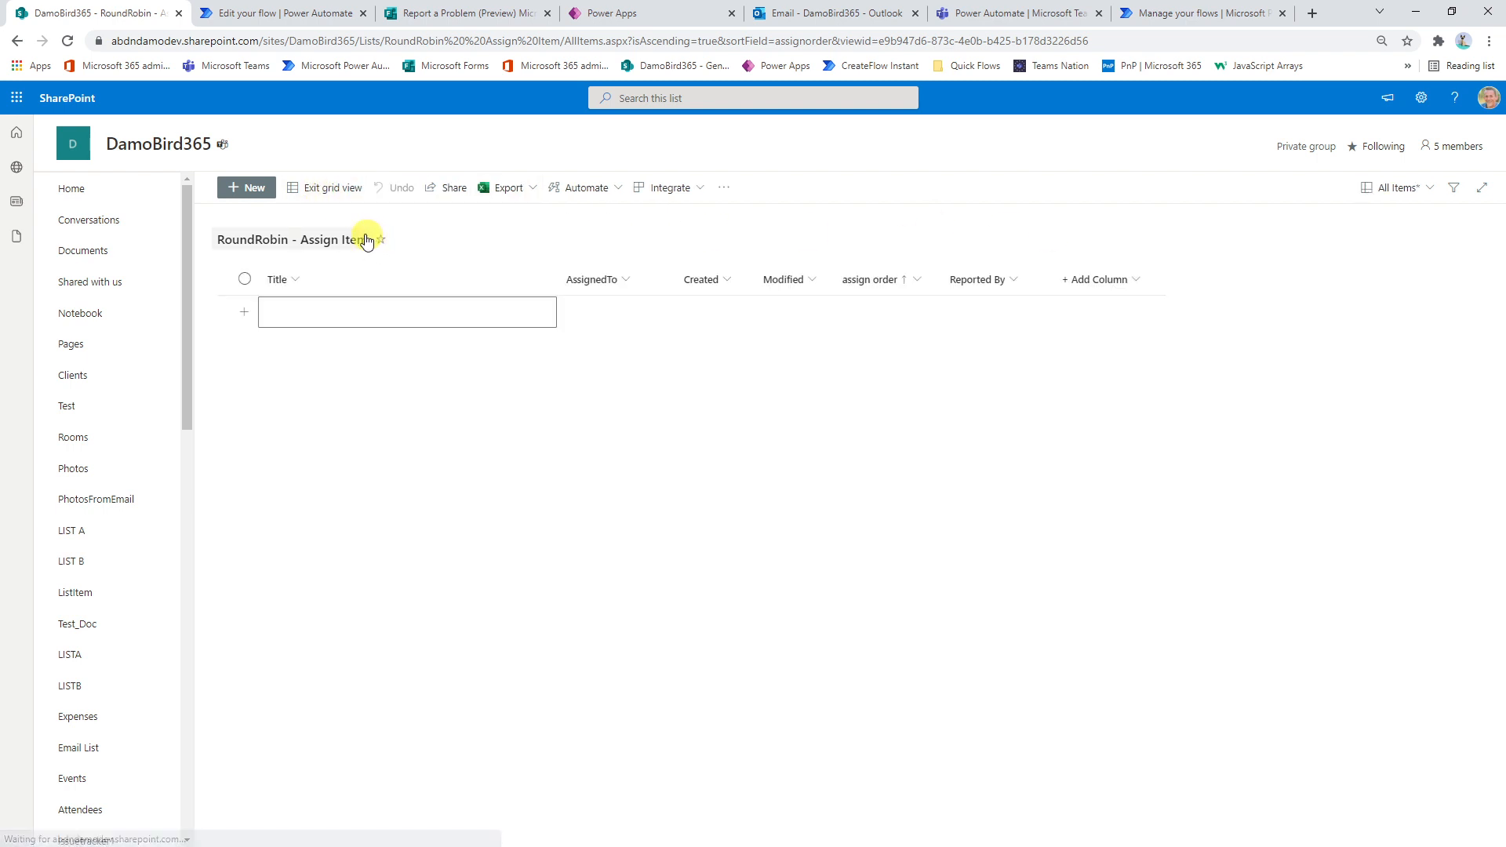
{"action": "left_click", "coordinate": [330, 314]}
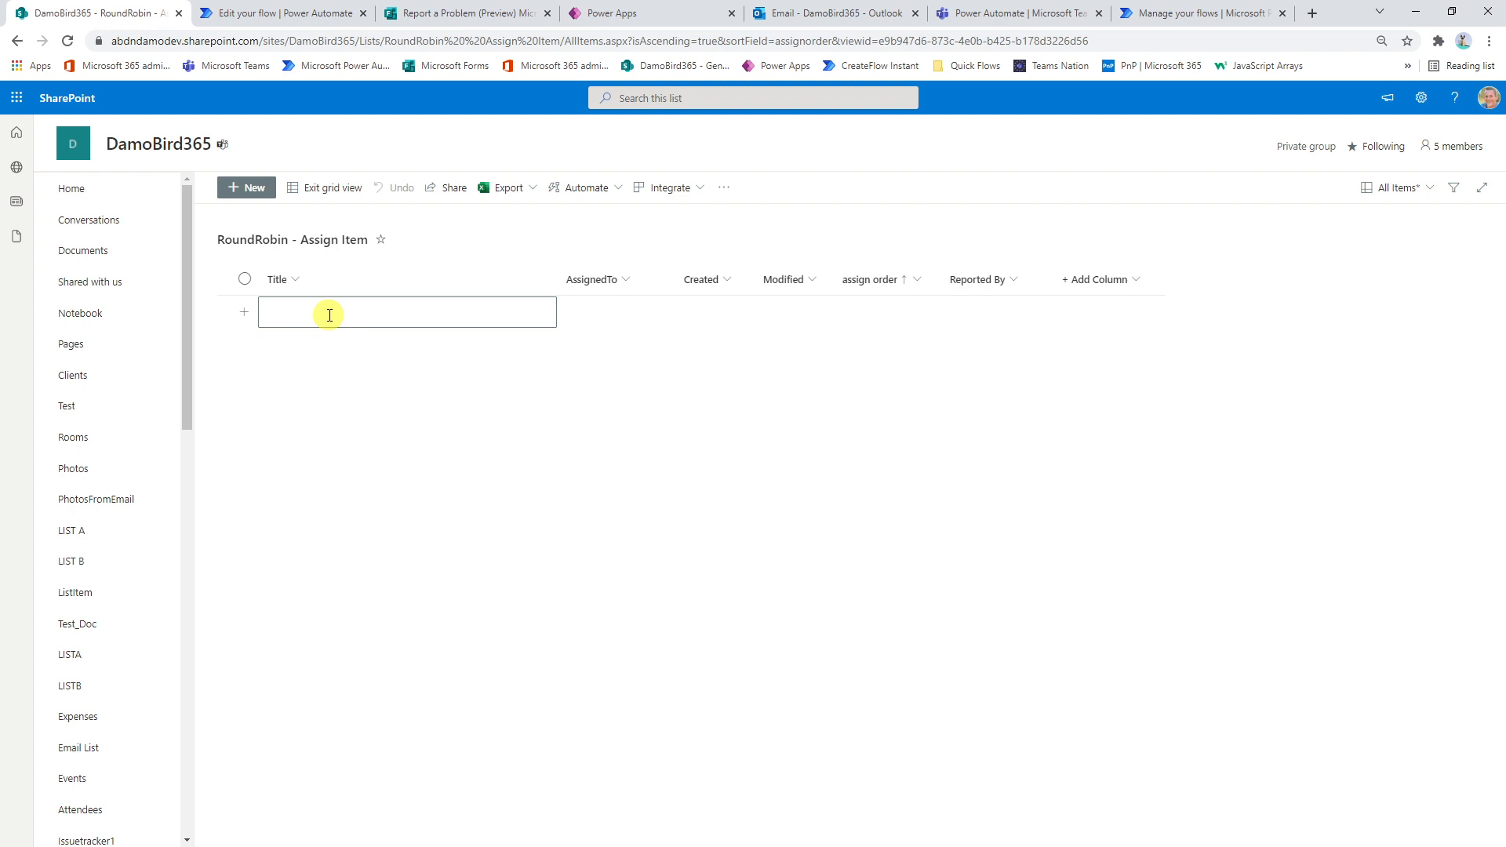
{"action": "type", "text": "new mouse required"}
{"action": "left_click", "coordinate": [318, 347]}
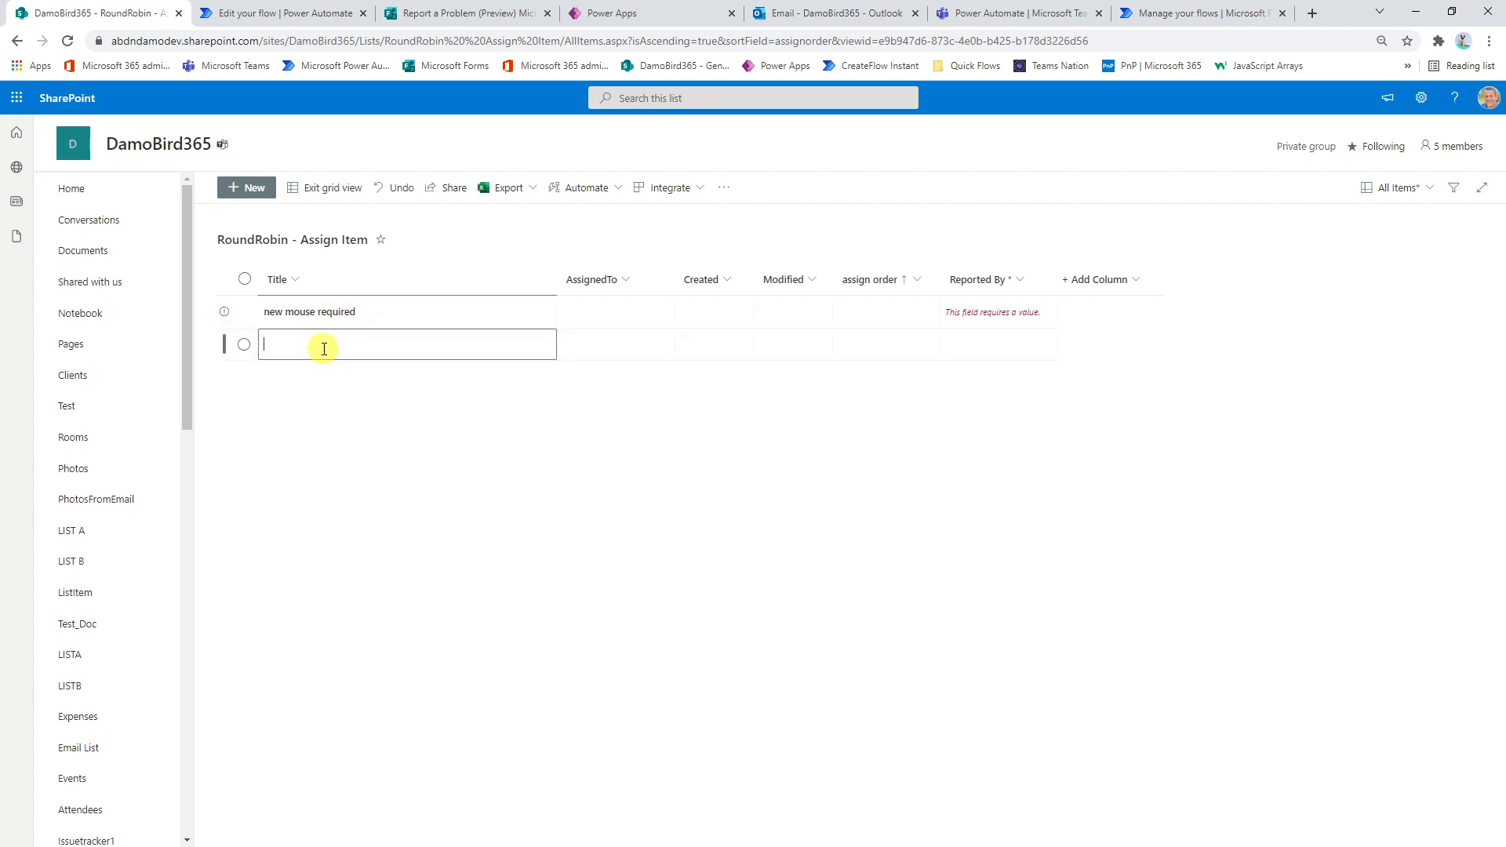
{"action": "type", "text": "slow pc"}
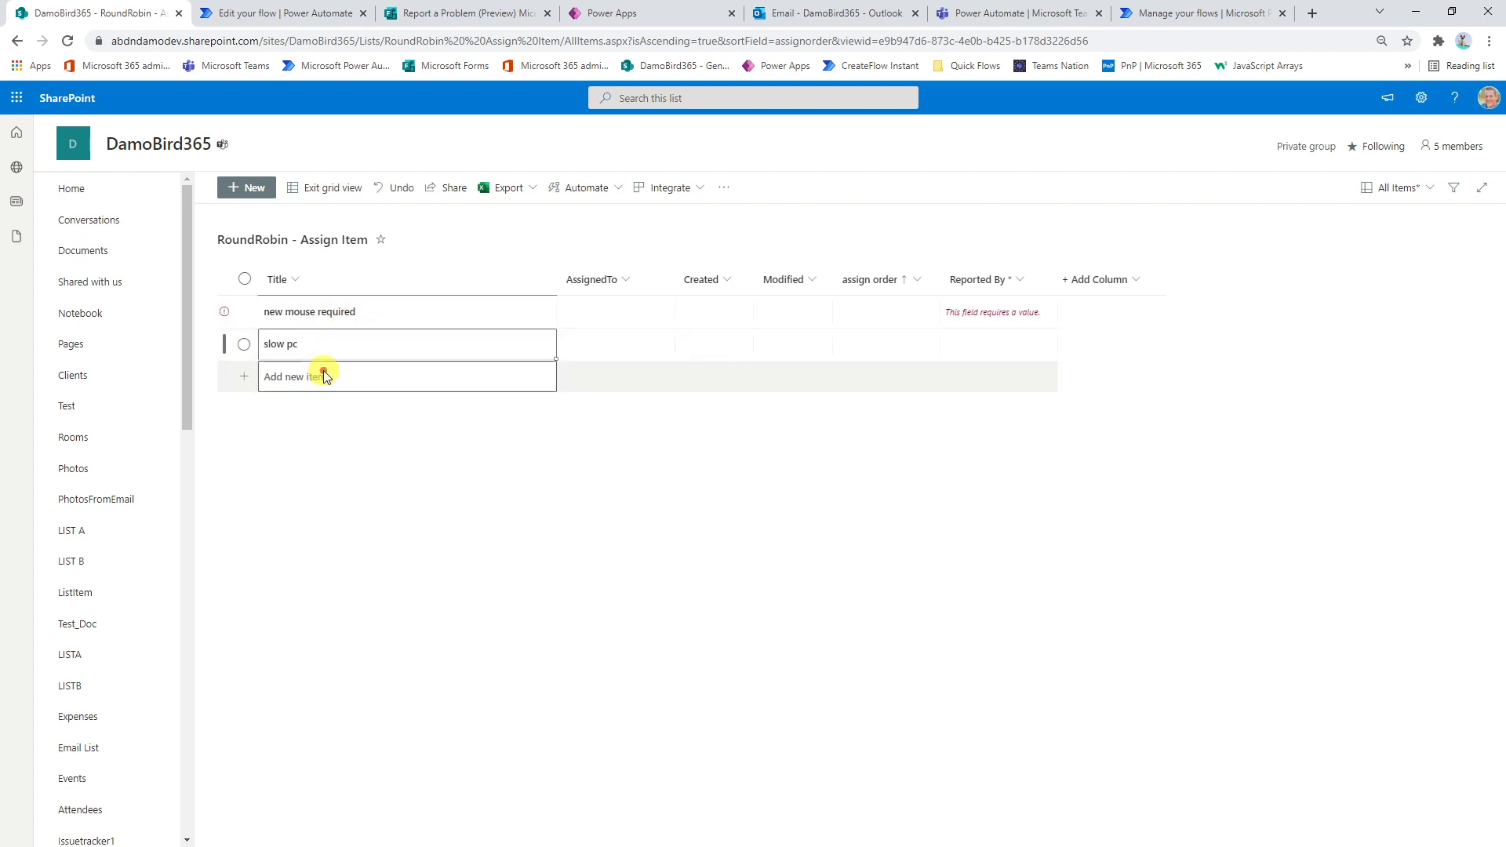
{"action": "left_click", "coordinate": [324, 375]}
{"action": "type", "text": "software update"}
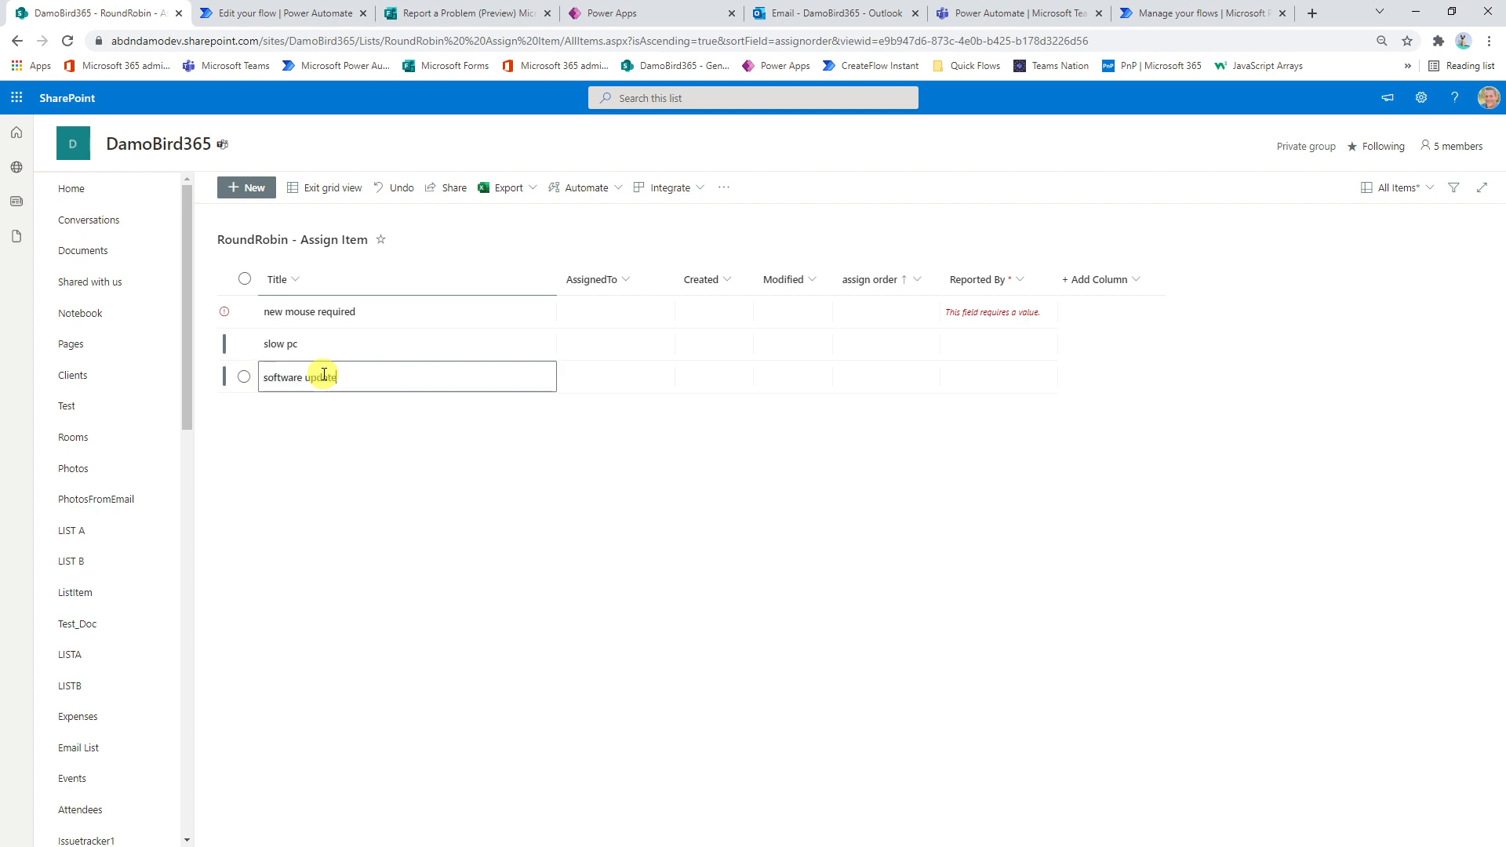
Step: Add two more list items titled "it purchase" and "new monitor please"
{"action": "left_click", "coordinate": [298, 410]}
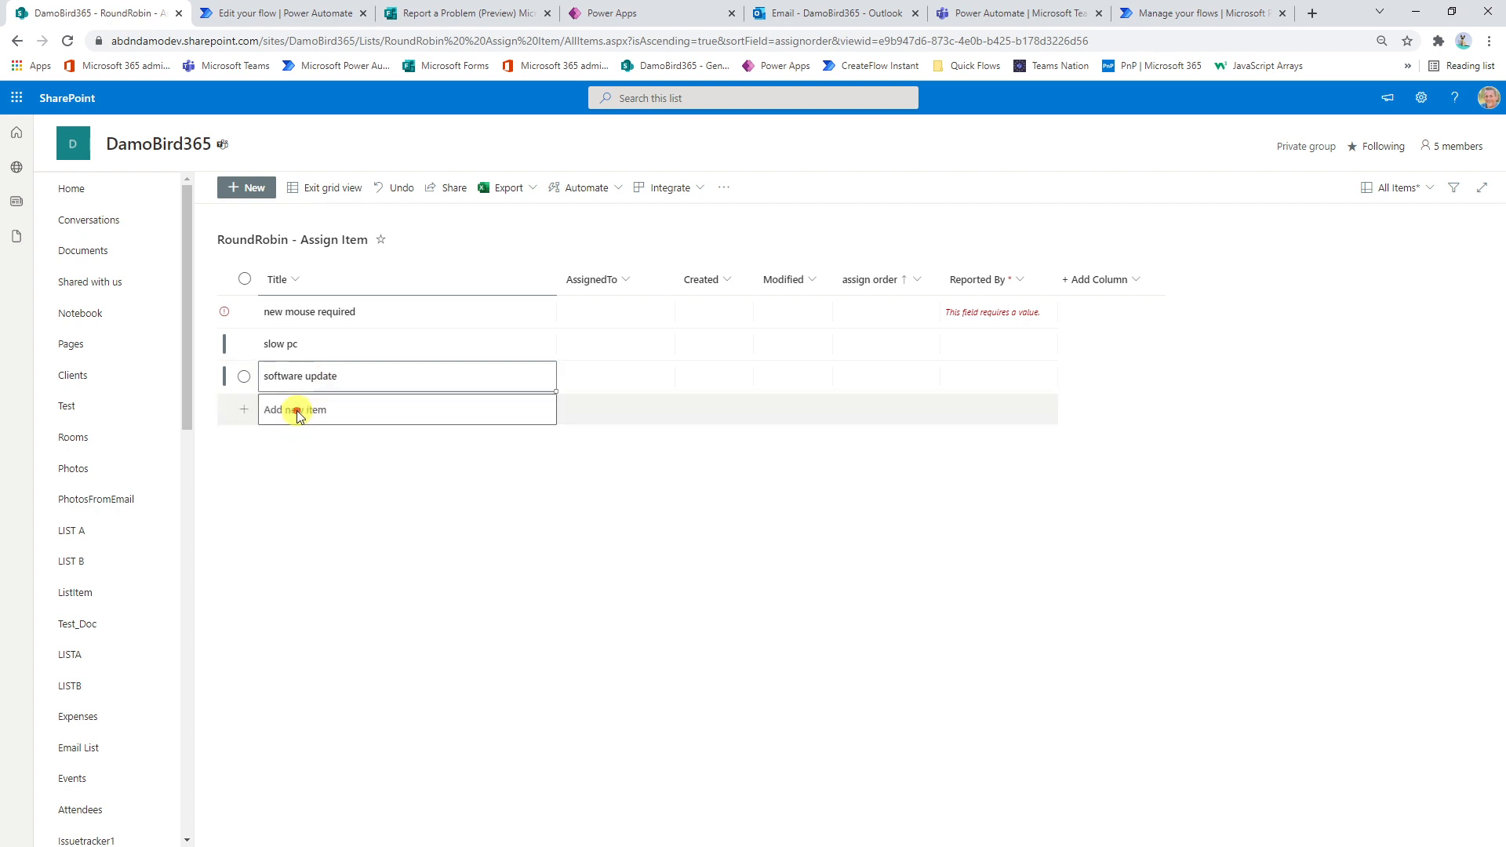
{"action": "type", "text": "it "}
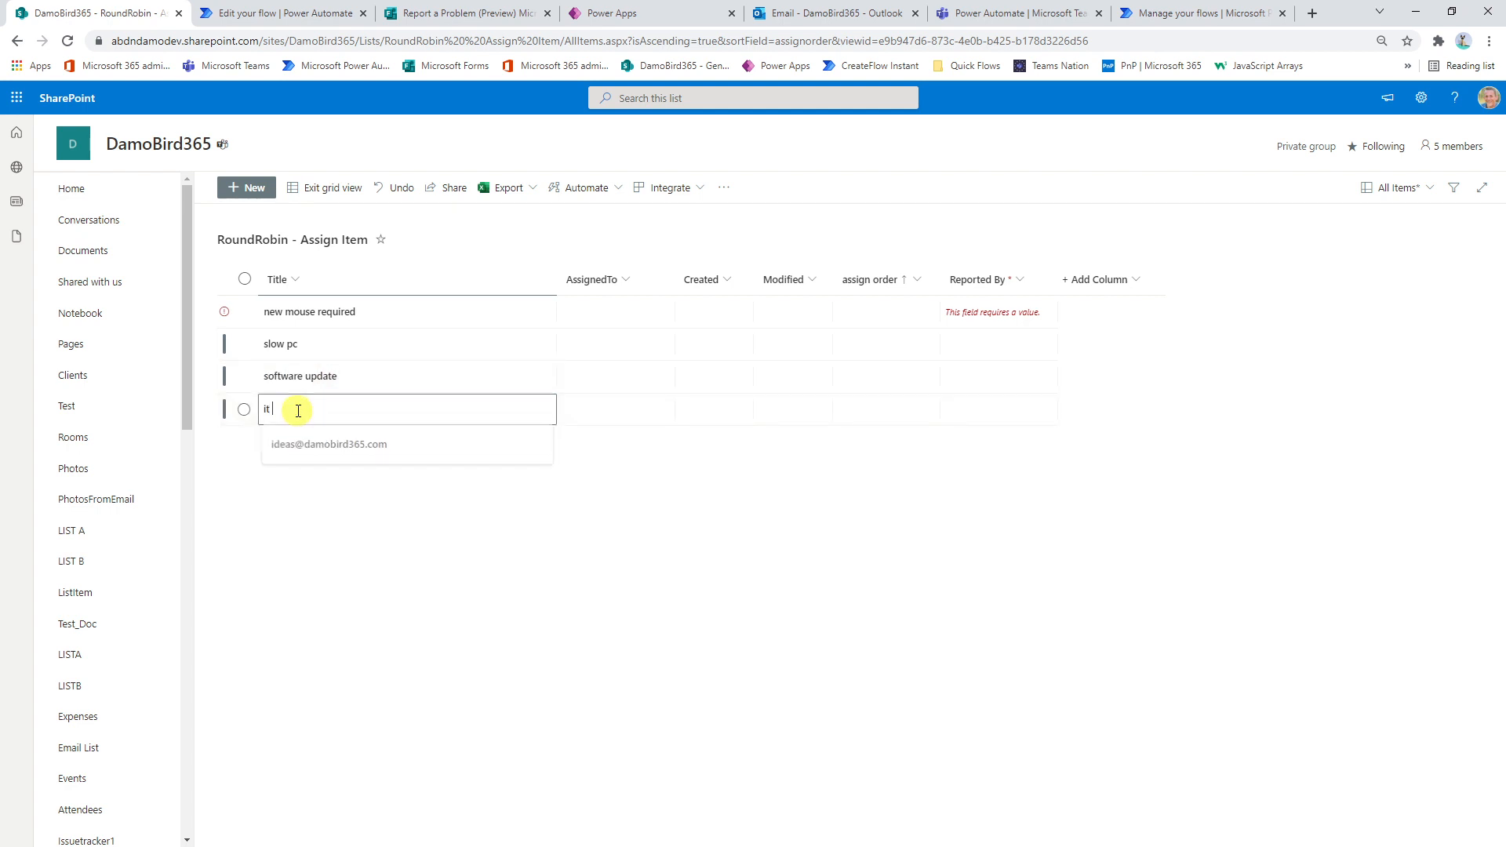
{"action": "type", "text": "purchase"}
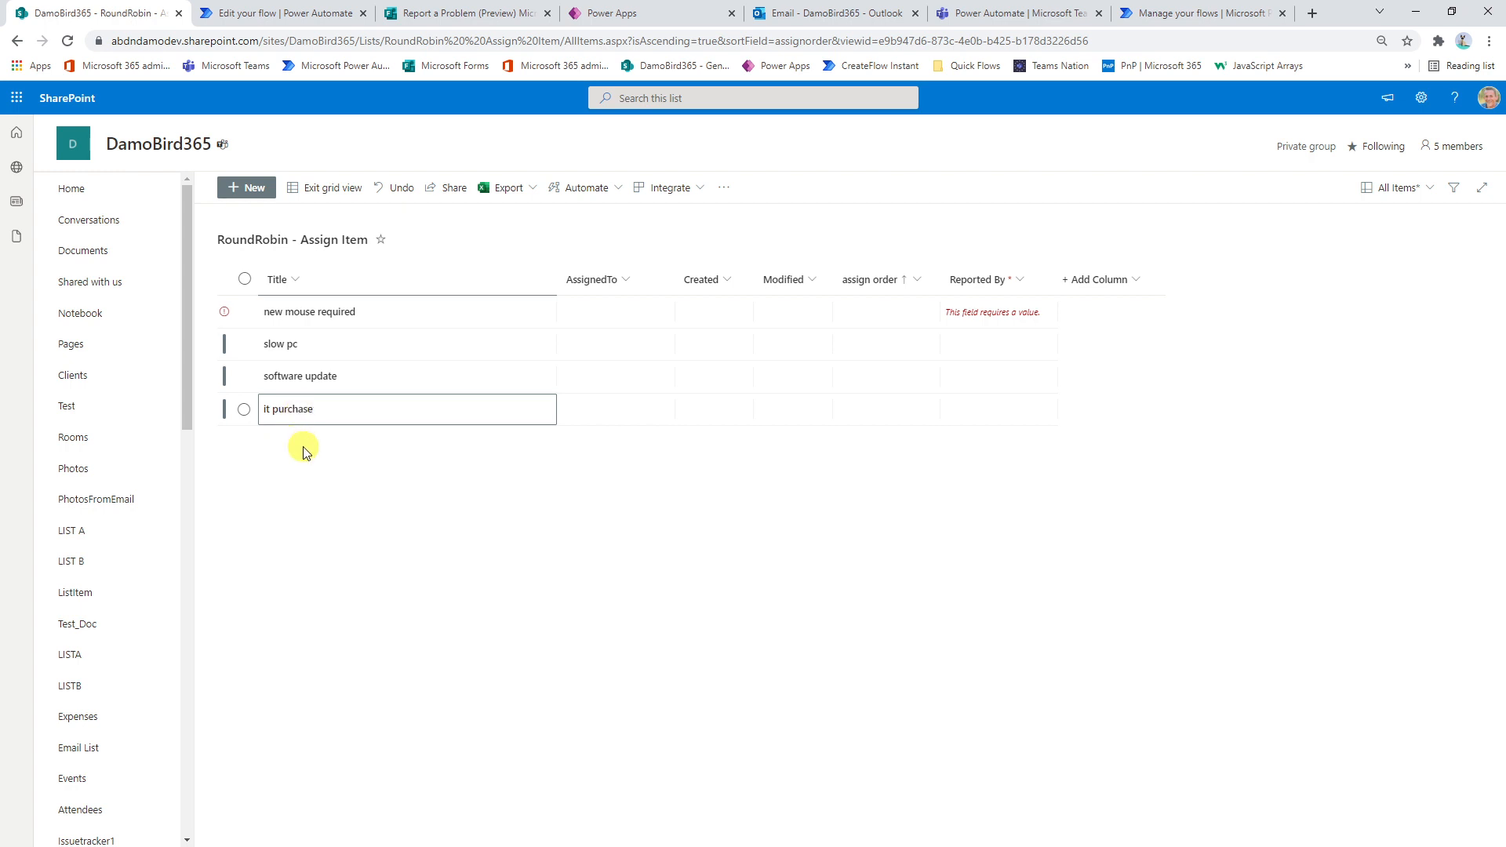
{"action": "left_click", "coordinate": [306, 442]}
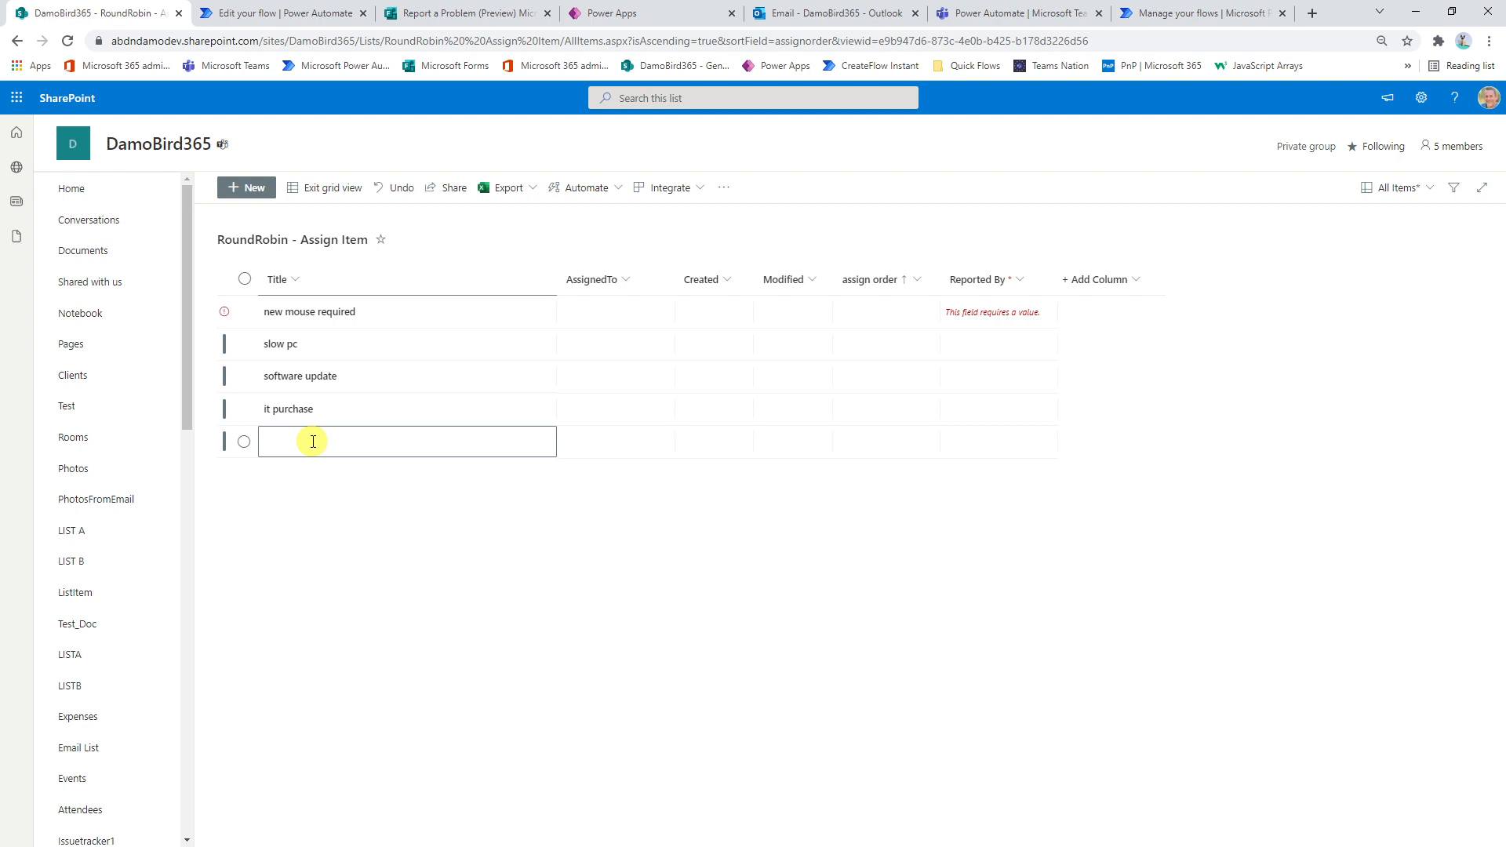
{"action": "type", "text": "new monitor "}
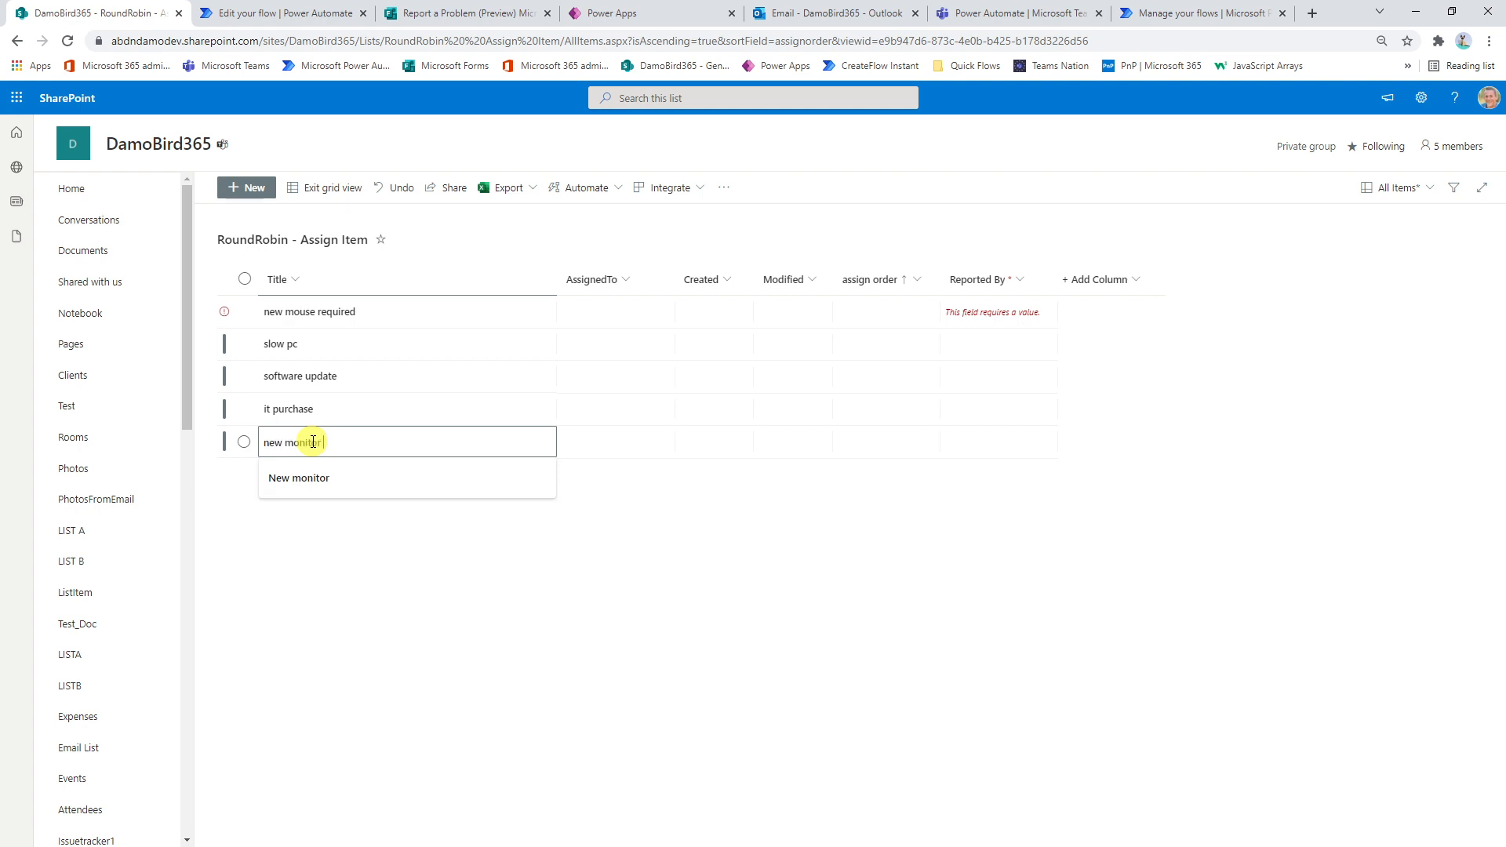
{"action": "type", "text": "please"}
{"action": "key", "text": "Return"}
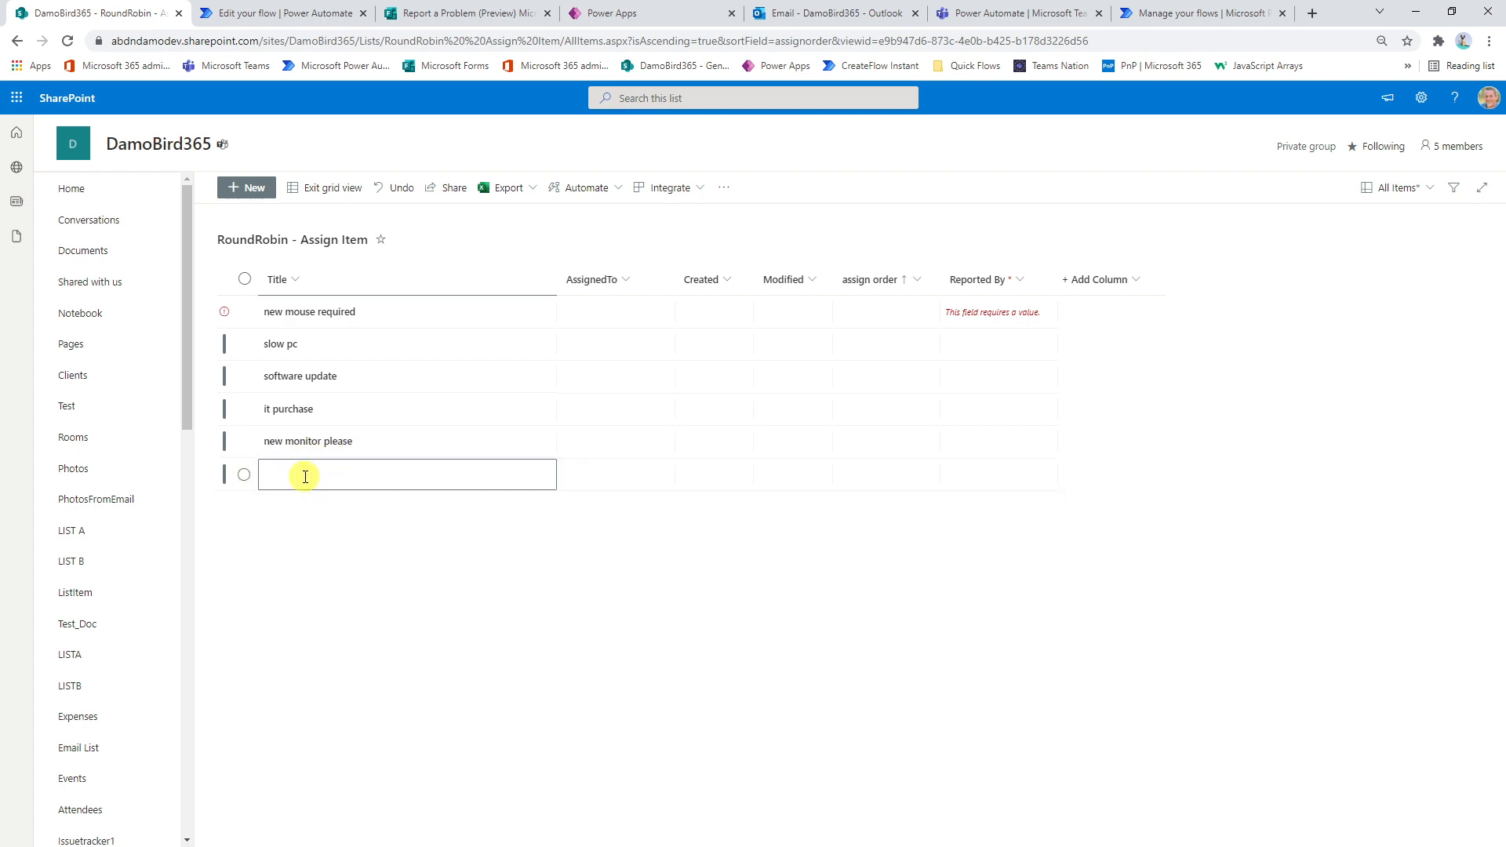
Step: Add a sixth list item titled "noisy keyboard"
{"action": "type", "text": "noisy keyboard"}
{"action": "left_click", "coordinate": [283, 475]}
{"action": "type", "text": "e"}
{"action": "key", "text": "BackSpace"}
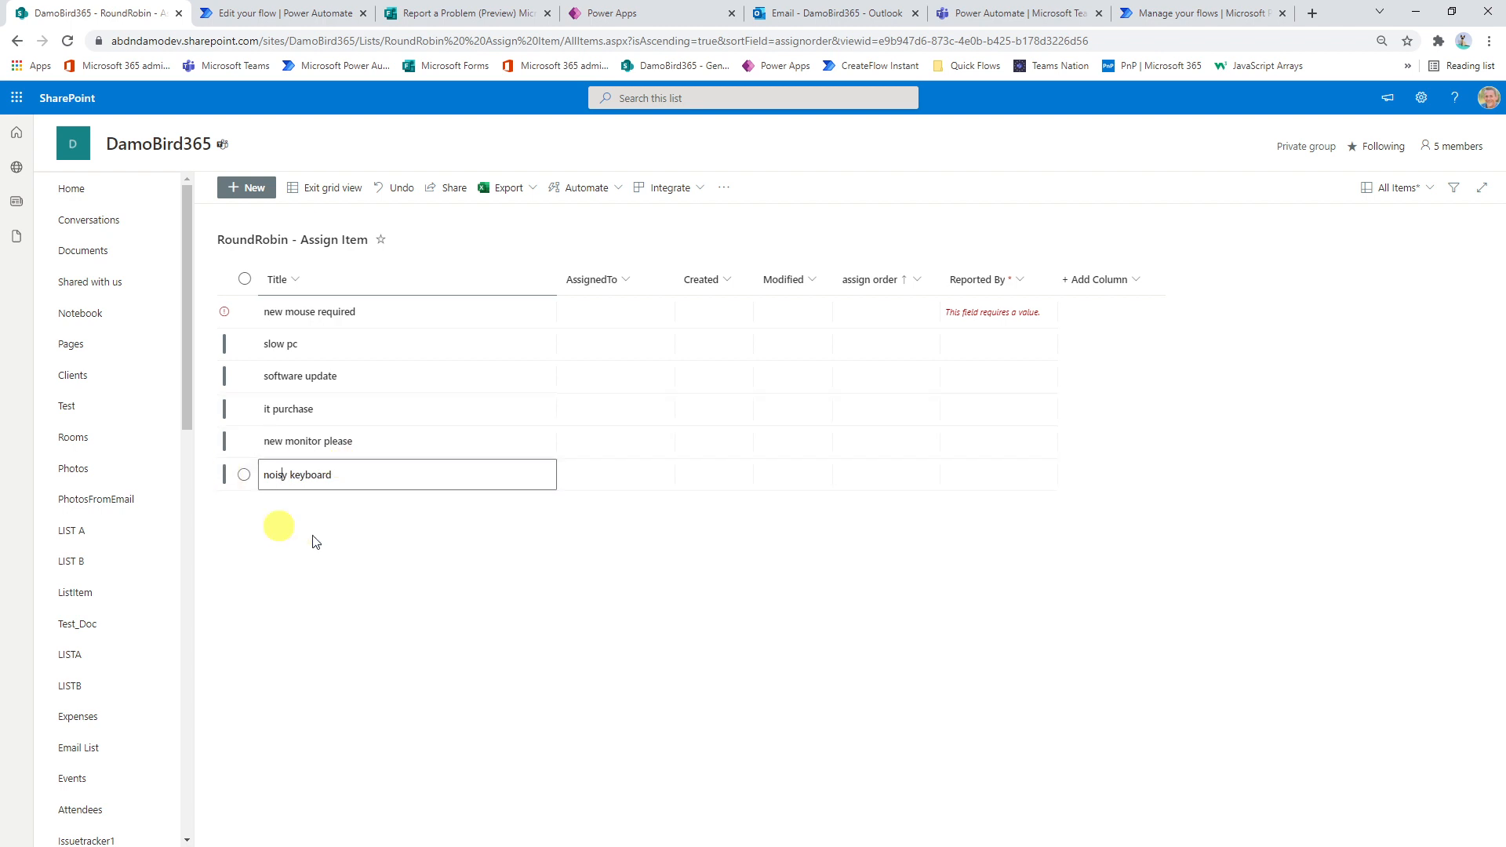
{"action": "key", "text": "Return"}
{"action": "left_click", "coordinate": [336, 507]}
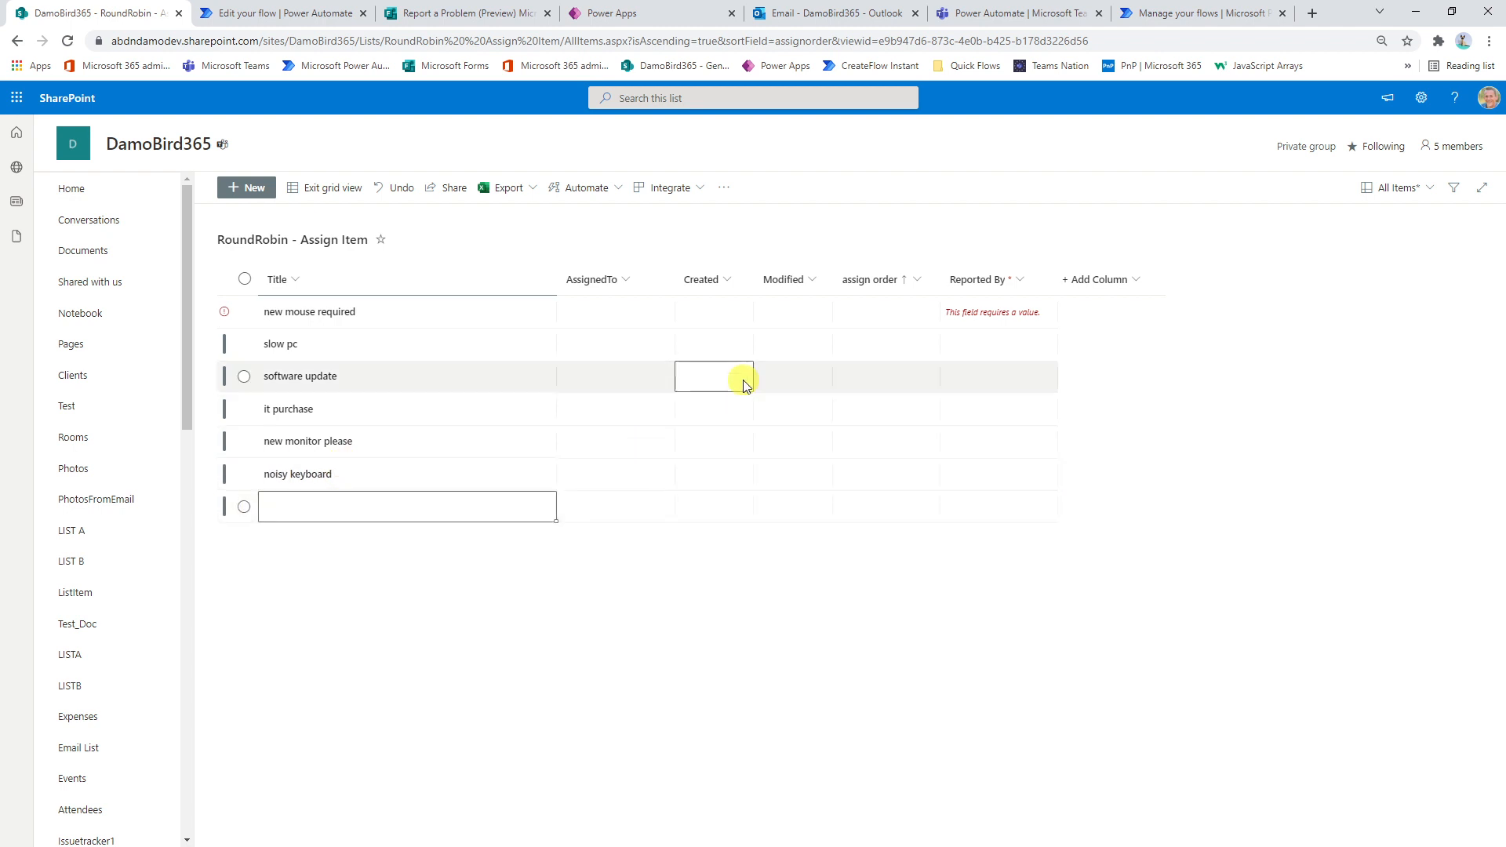
Step: Set Reported By to DamoBird365 for the "new mouse required" and "slow pc" items
{"action": "left_click", "coordinate": [993, 304]}
{"action": "left_click", "coordinate": [974, 312]}
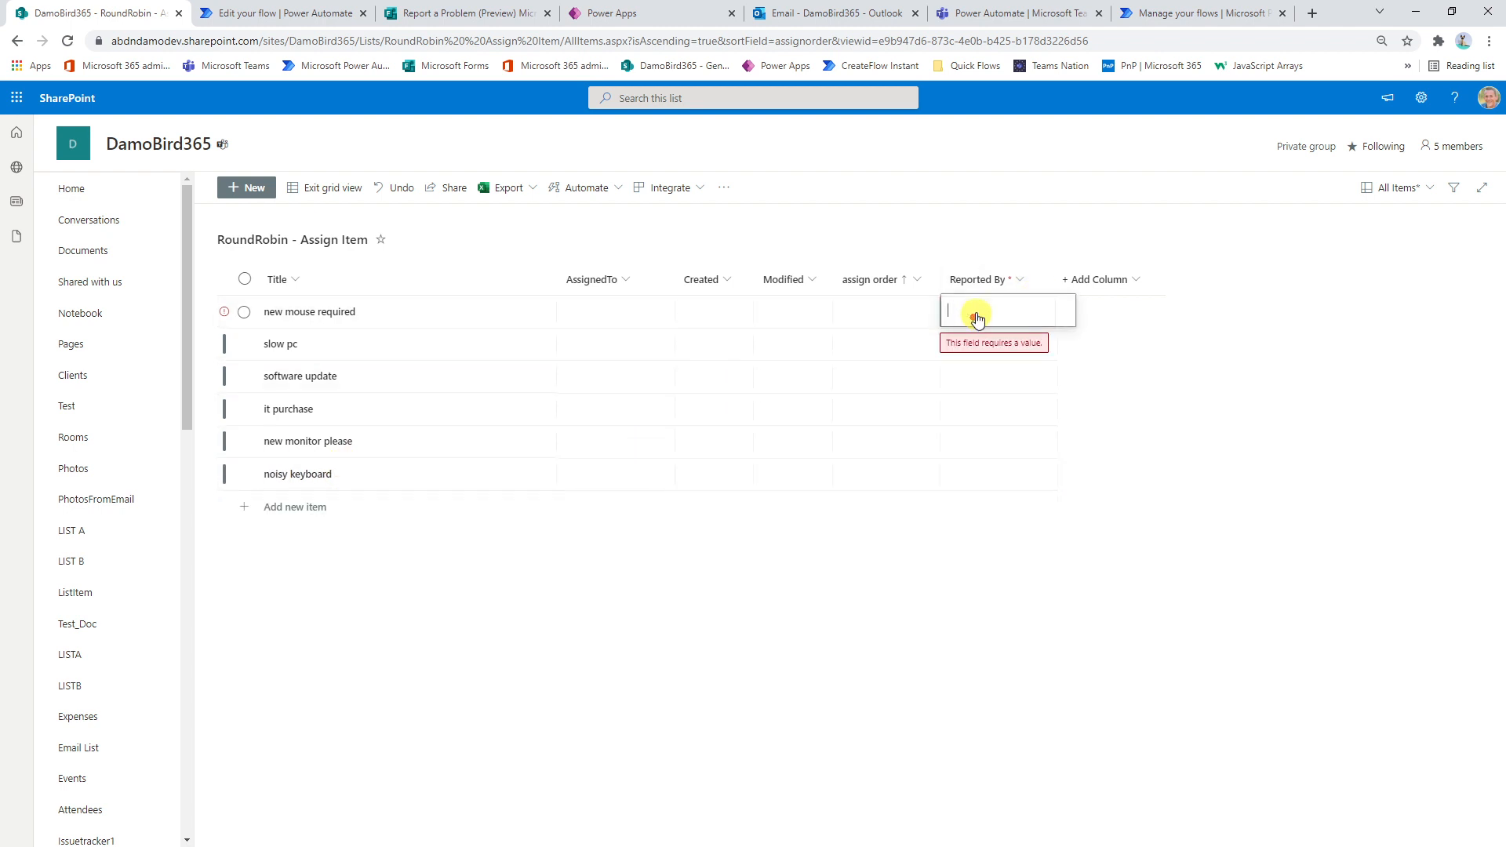
{"action": "type", "text": "damobird365"}
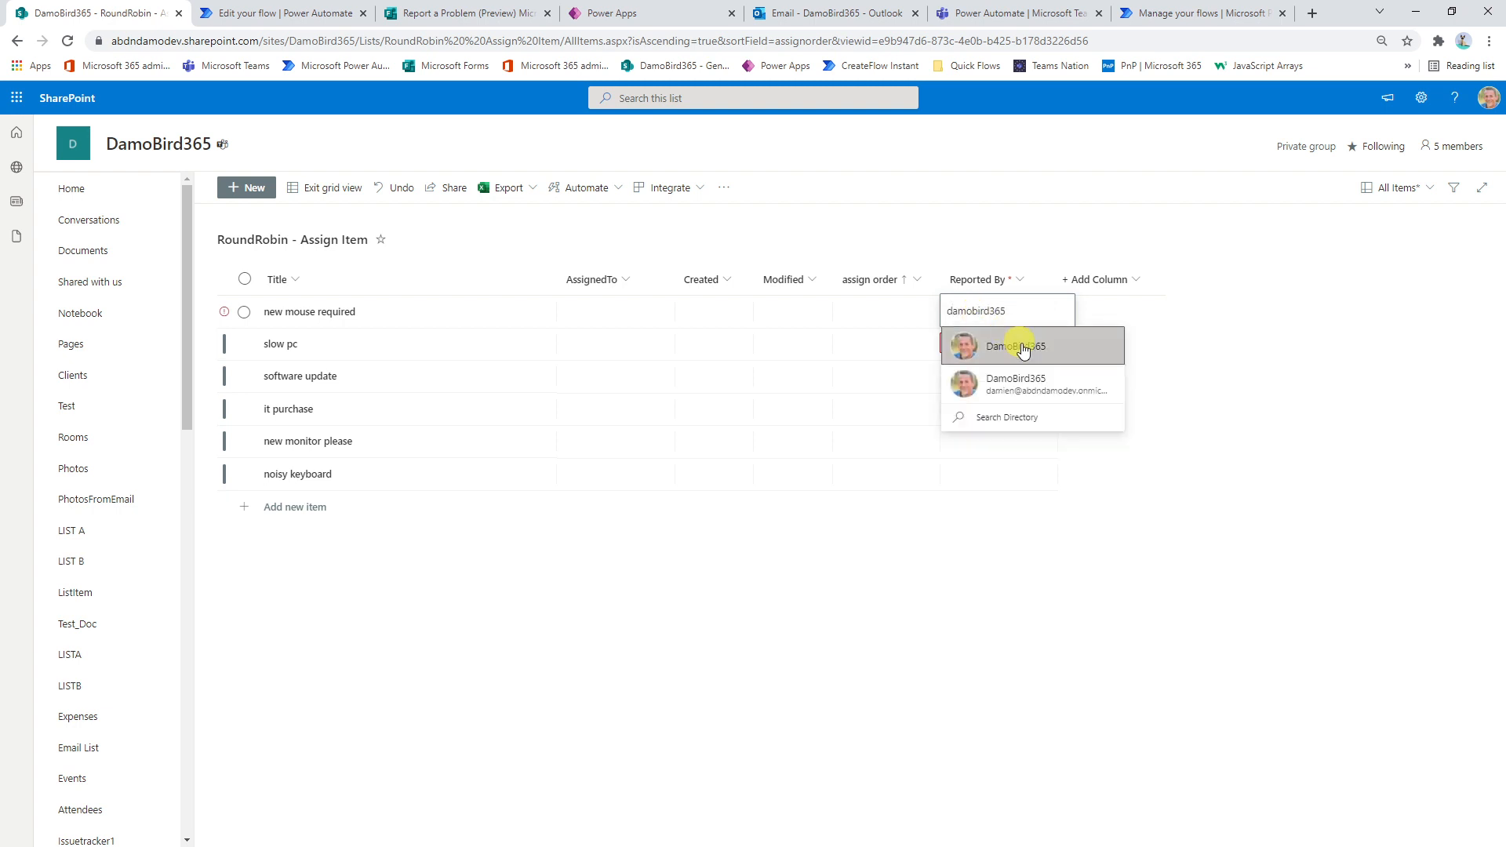
{"action": "left_click", "coordinate": [1005, 345]}
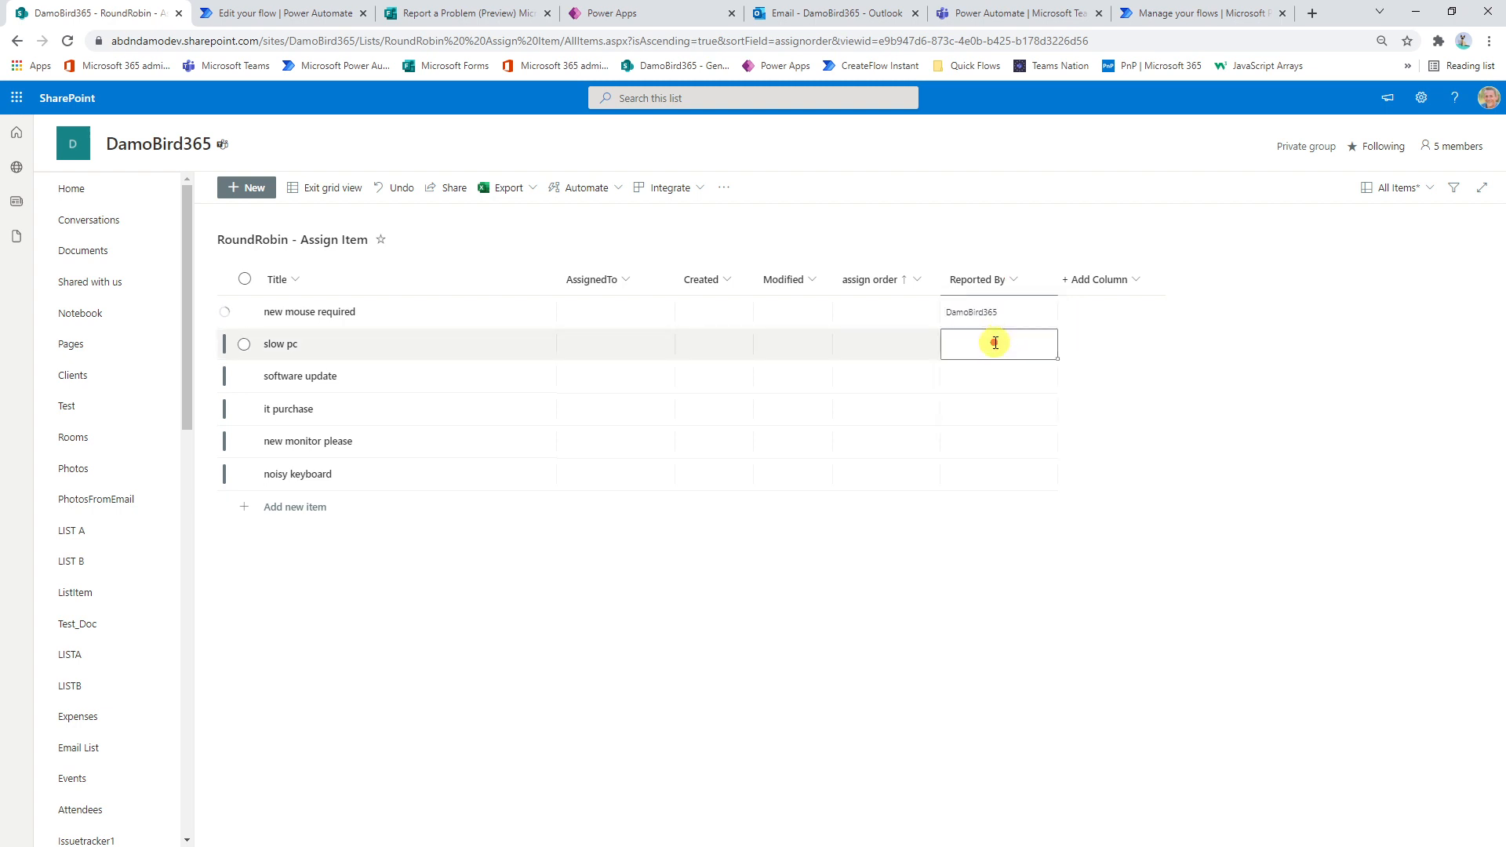
{"action": "left_click", "coordinate": [994, 343]}
{"action": "type", "text": "damobird365"}
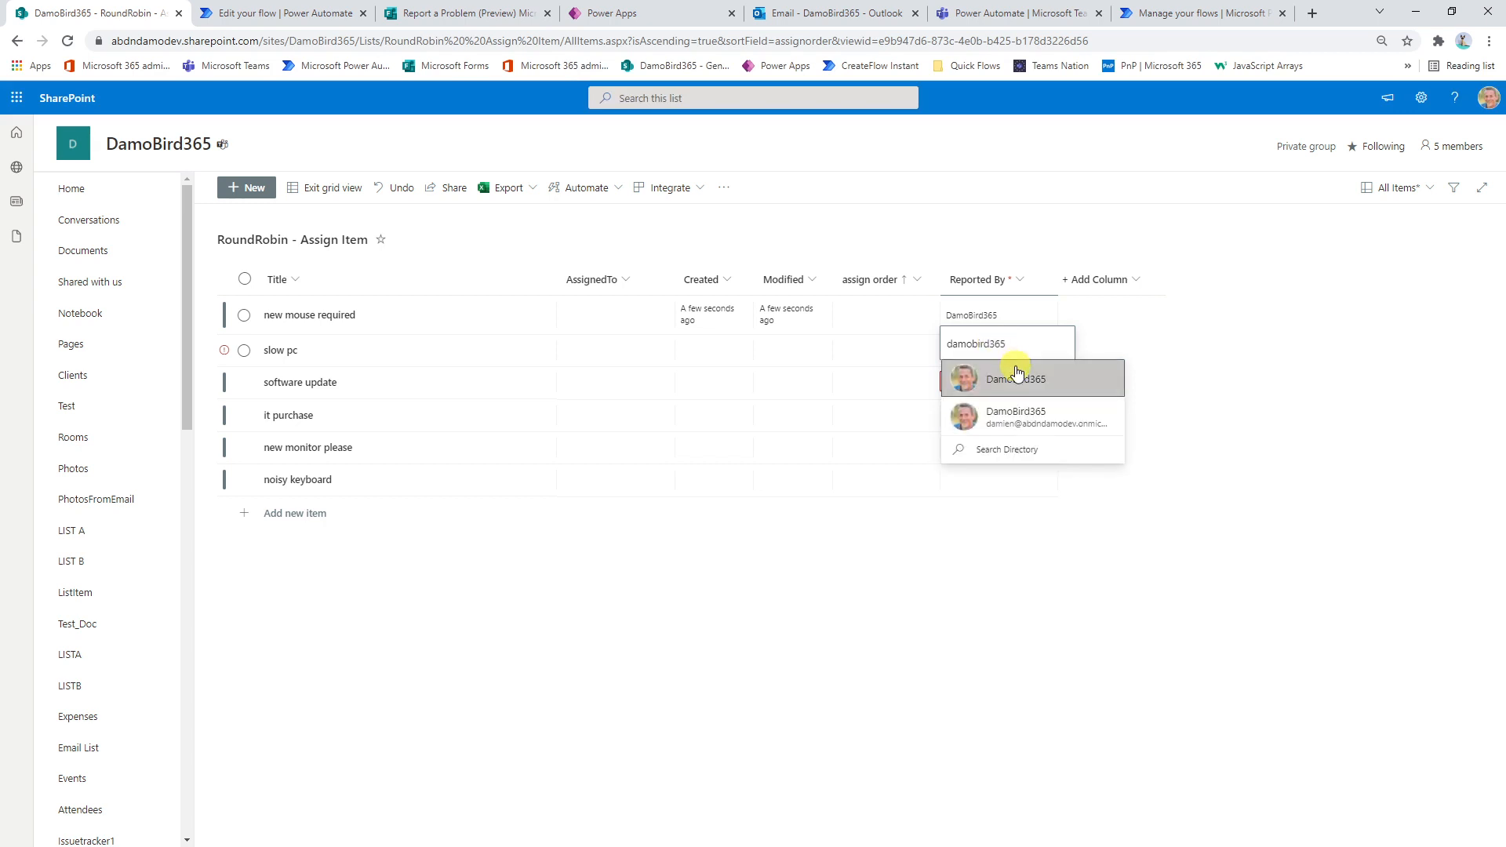
{"action": "left_click", "coordinate": [997, 378]}
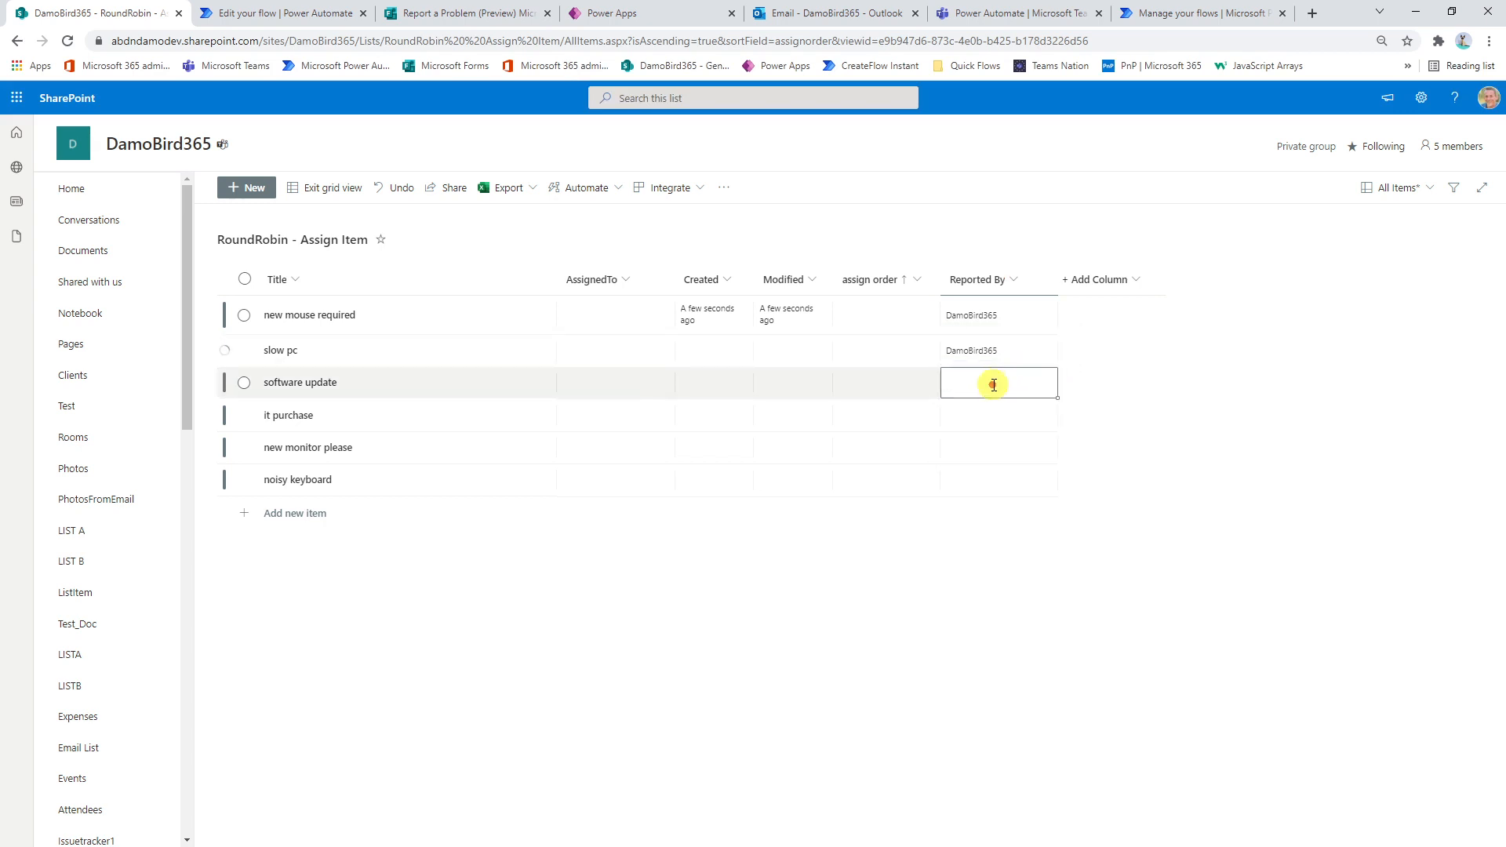
Step: Set Reported By to DamoBird365 for the "software update" and "it purchase" items
{"action": "left_click", "coordinate": [994, 385]}
{"action": "type", "text": "damobird365"}
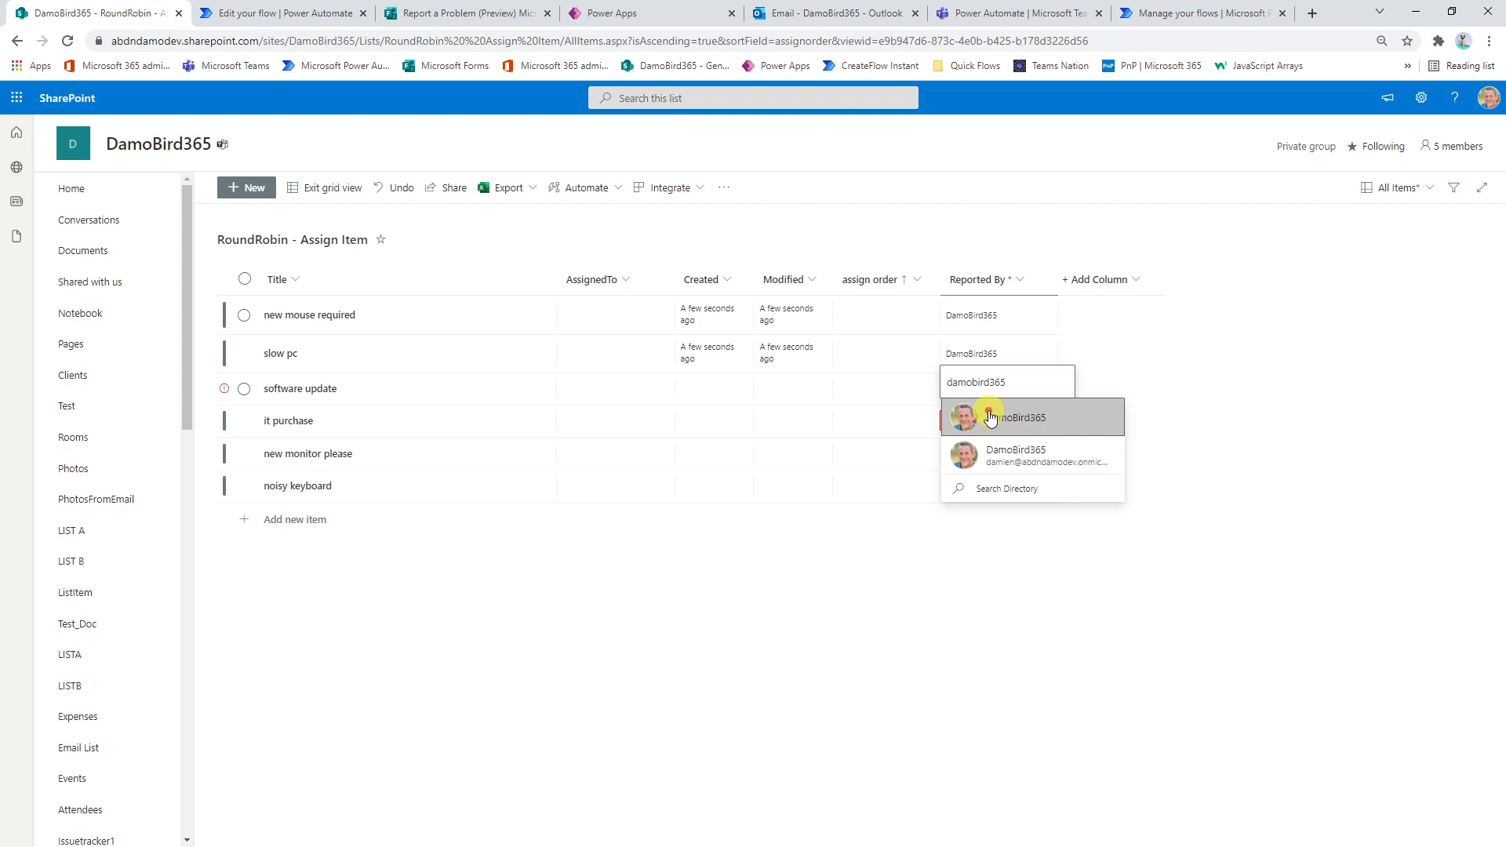
{"action": "left_click", "coordinate": [960, 413]}
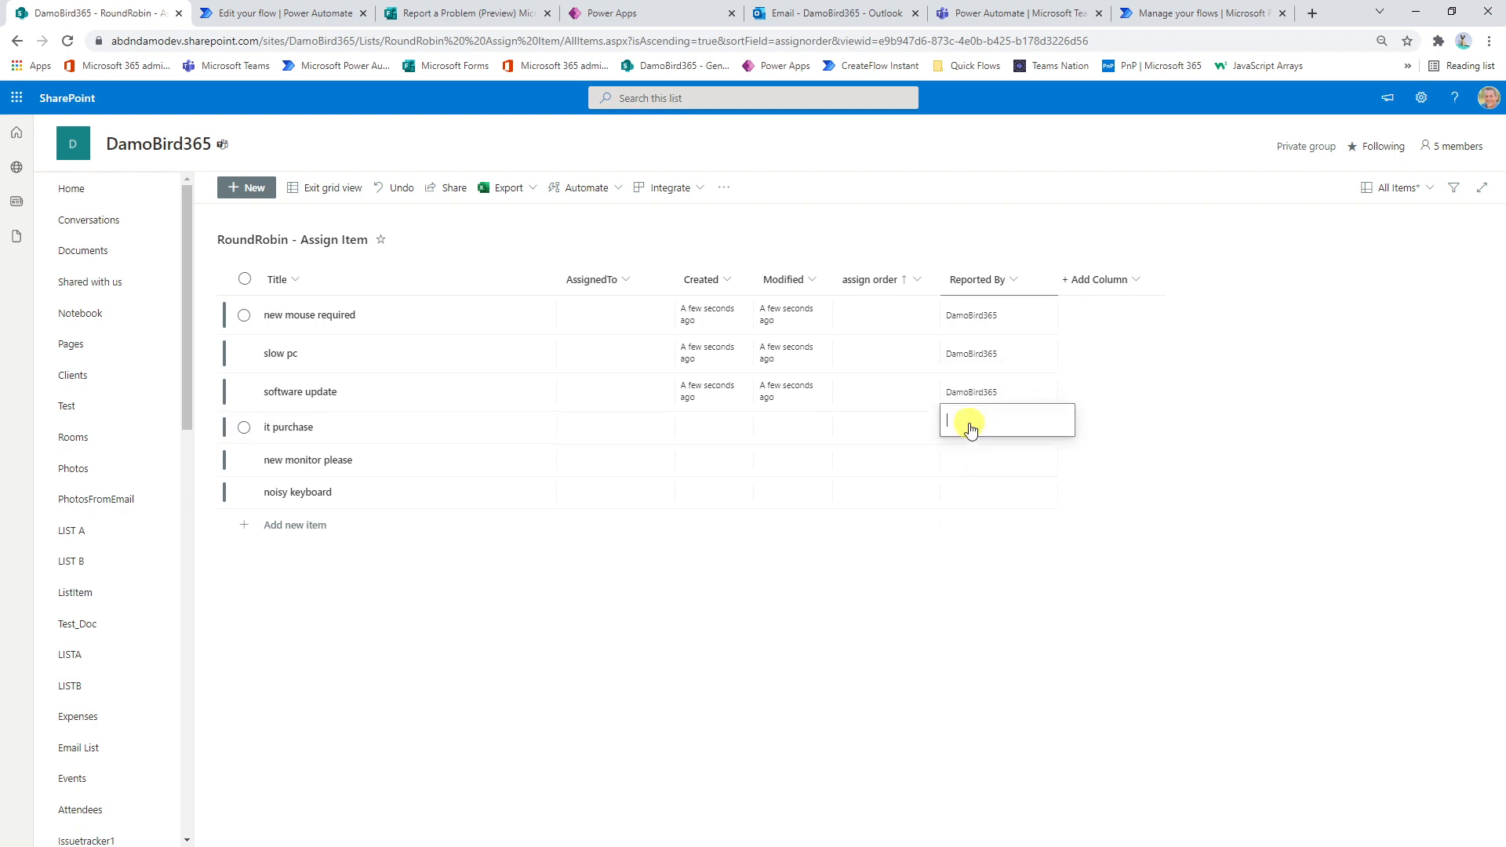
{"action": "type", "text": "damobird365"}
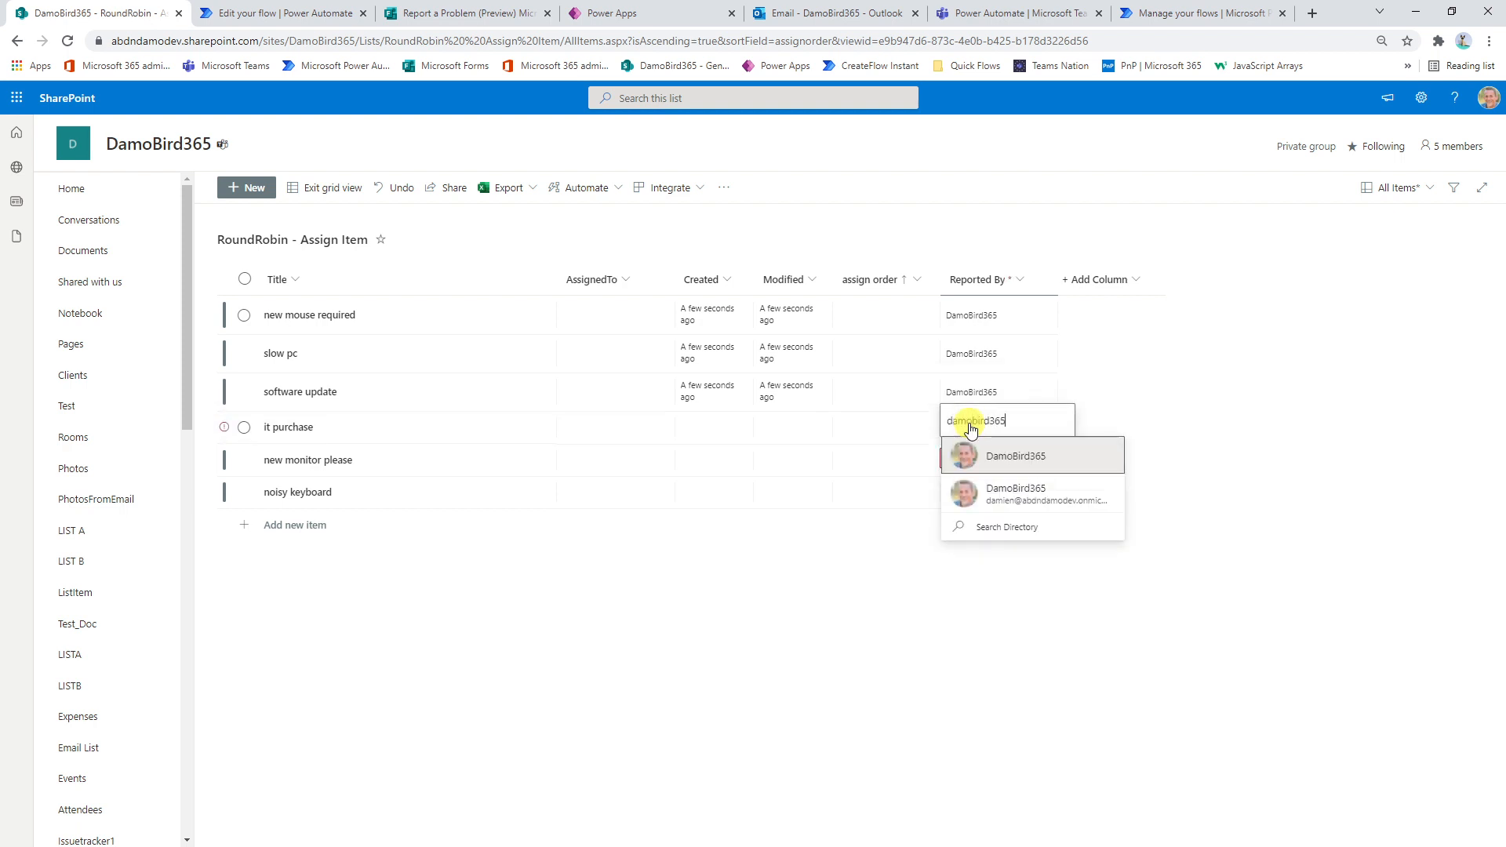
{"action": "left_click", "coordinate": [986, 453]}
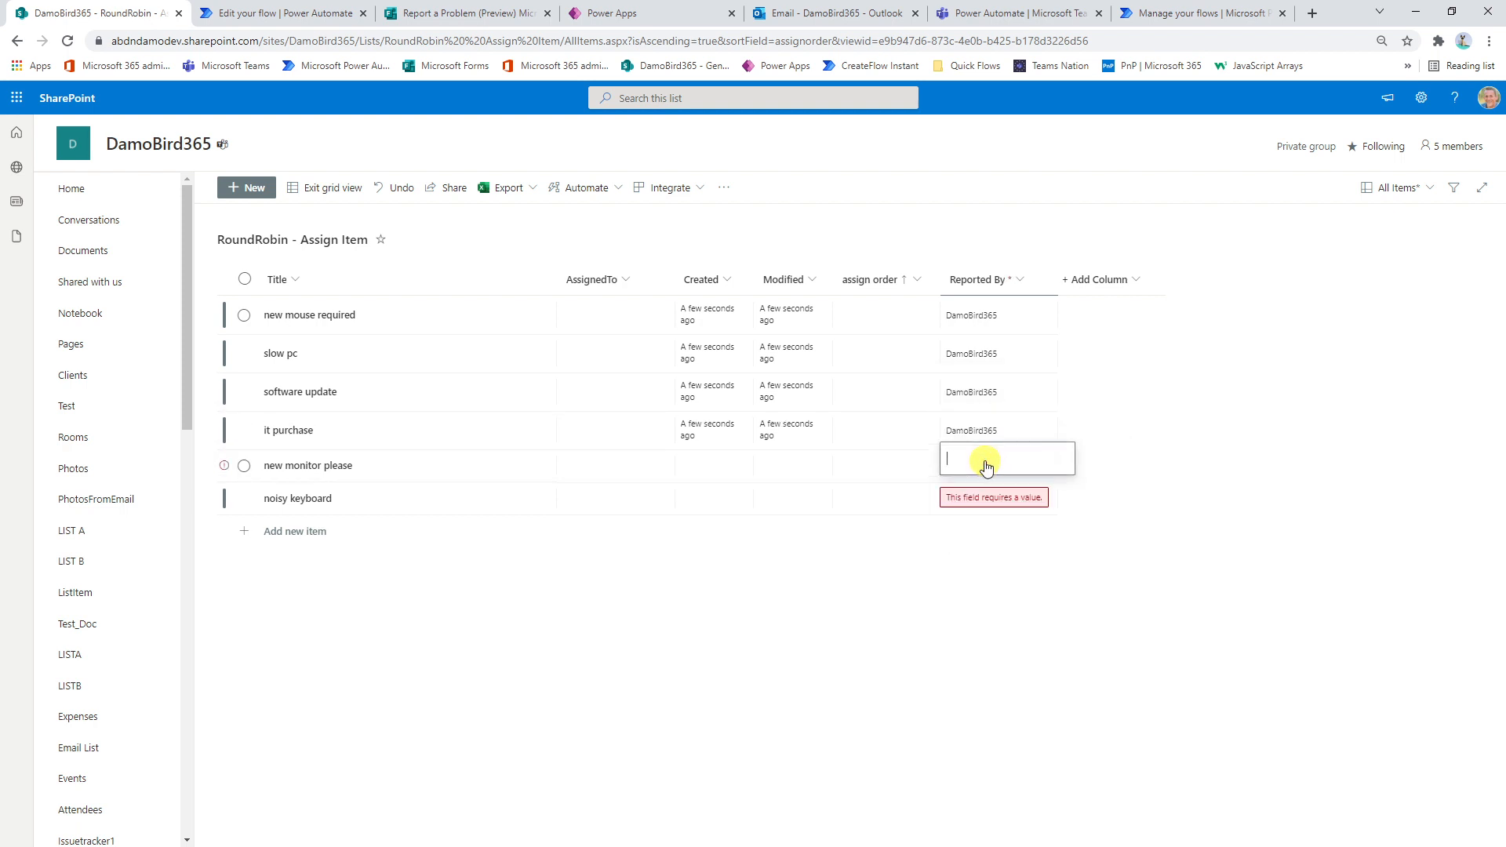
Step: Set Reported By to DamoBird365 for the "new monitor please" and "noisy keyboard" items and exit grid view
{"action": "type", "text": "damobird365"}
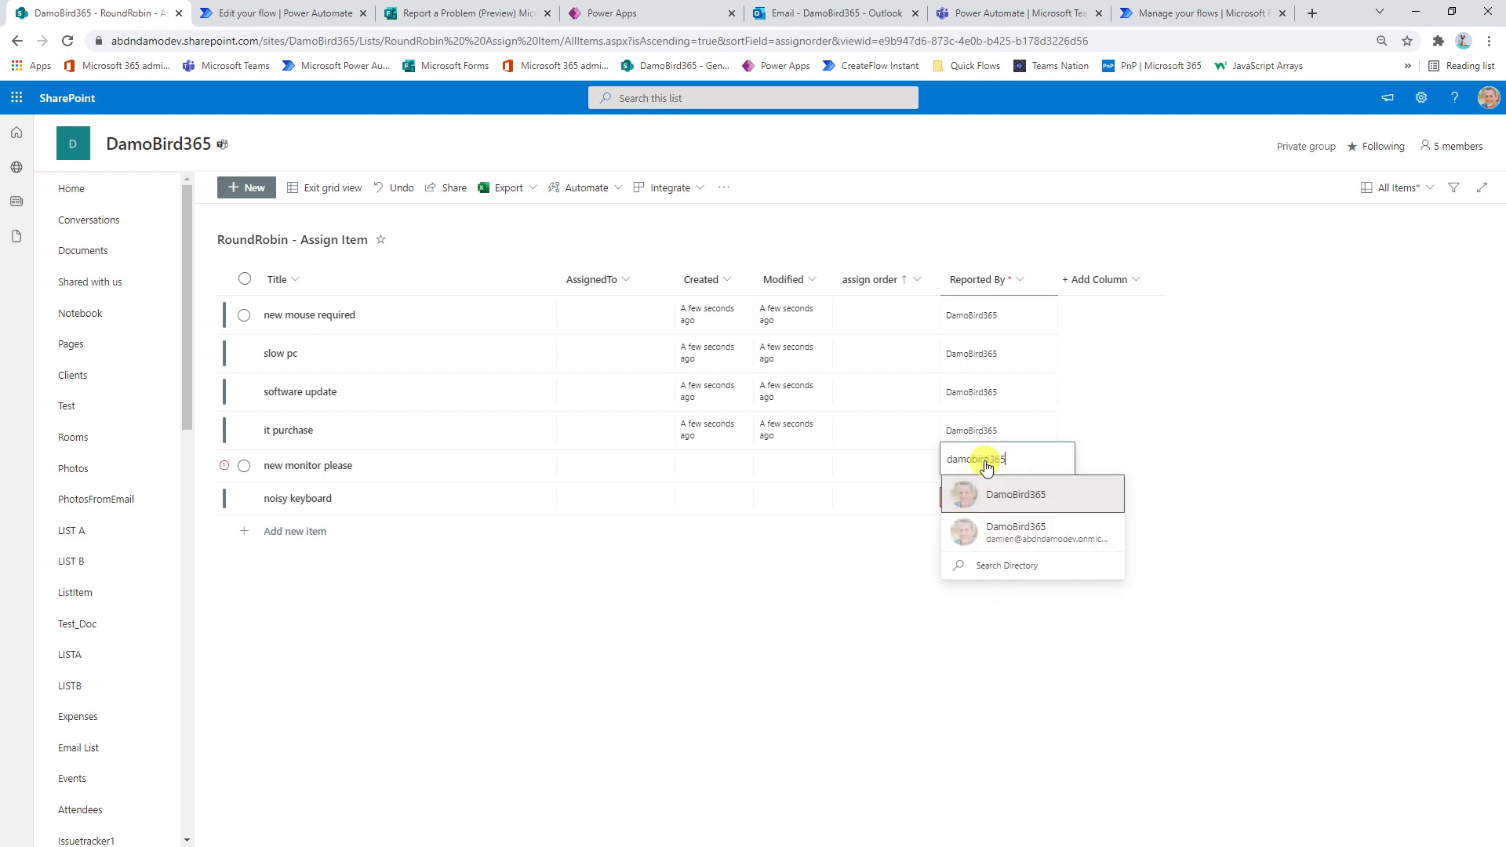
{"action": "left_click", "coordinate": [985, 494]}
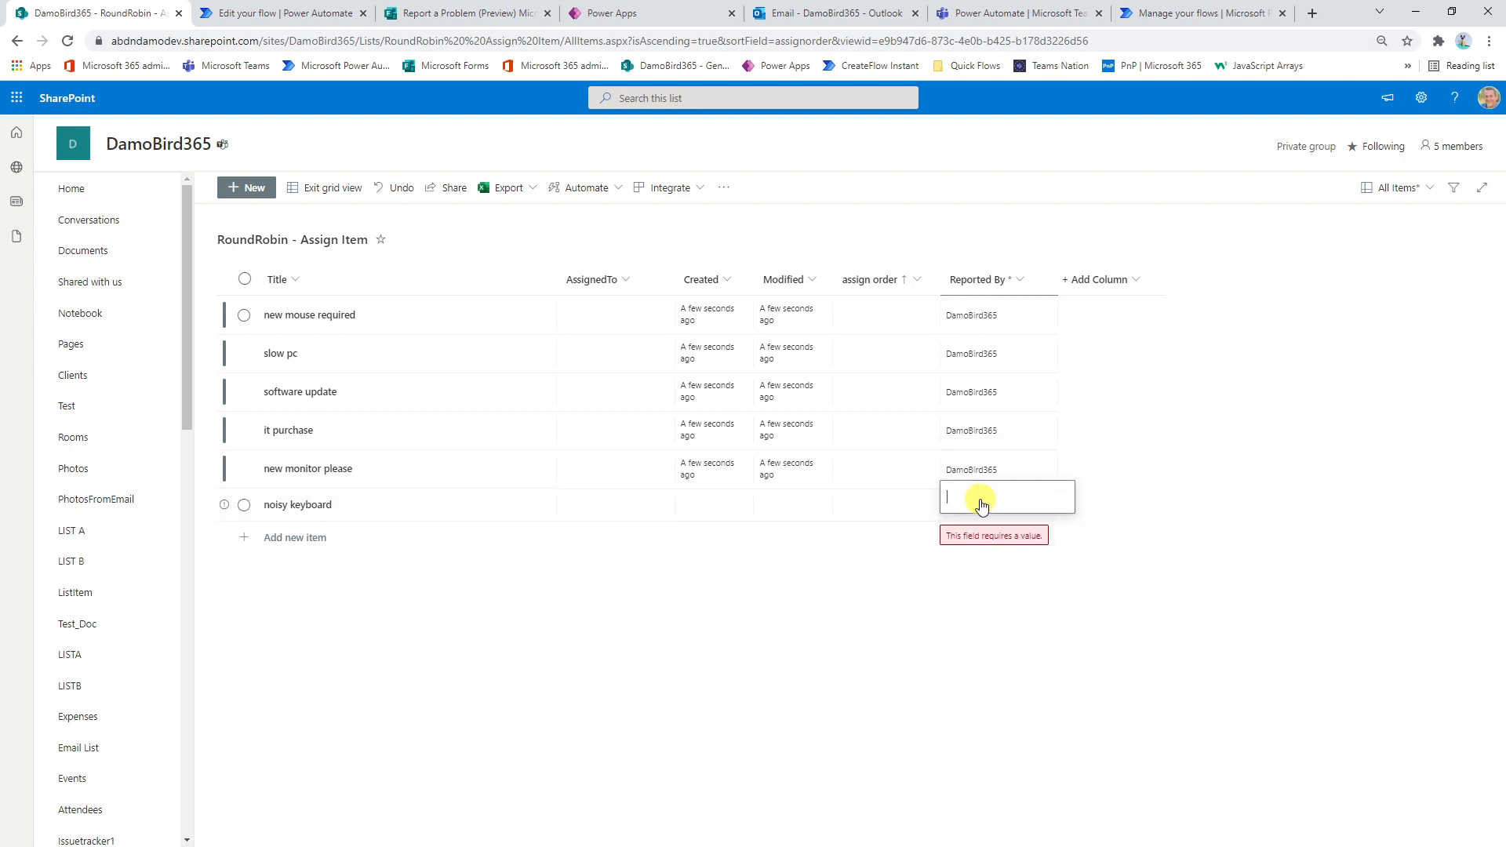
{"action": "type", "text": "damobird"}
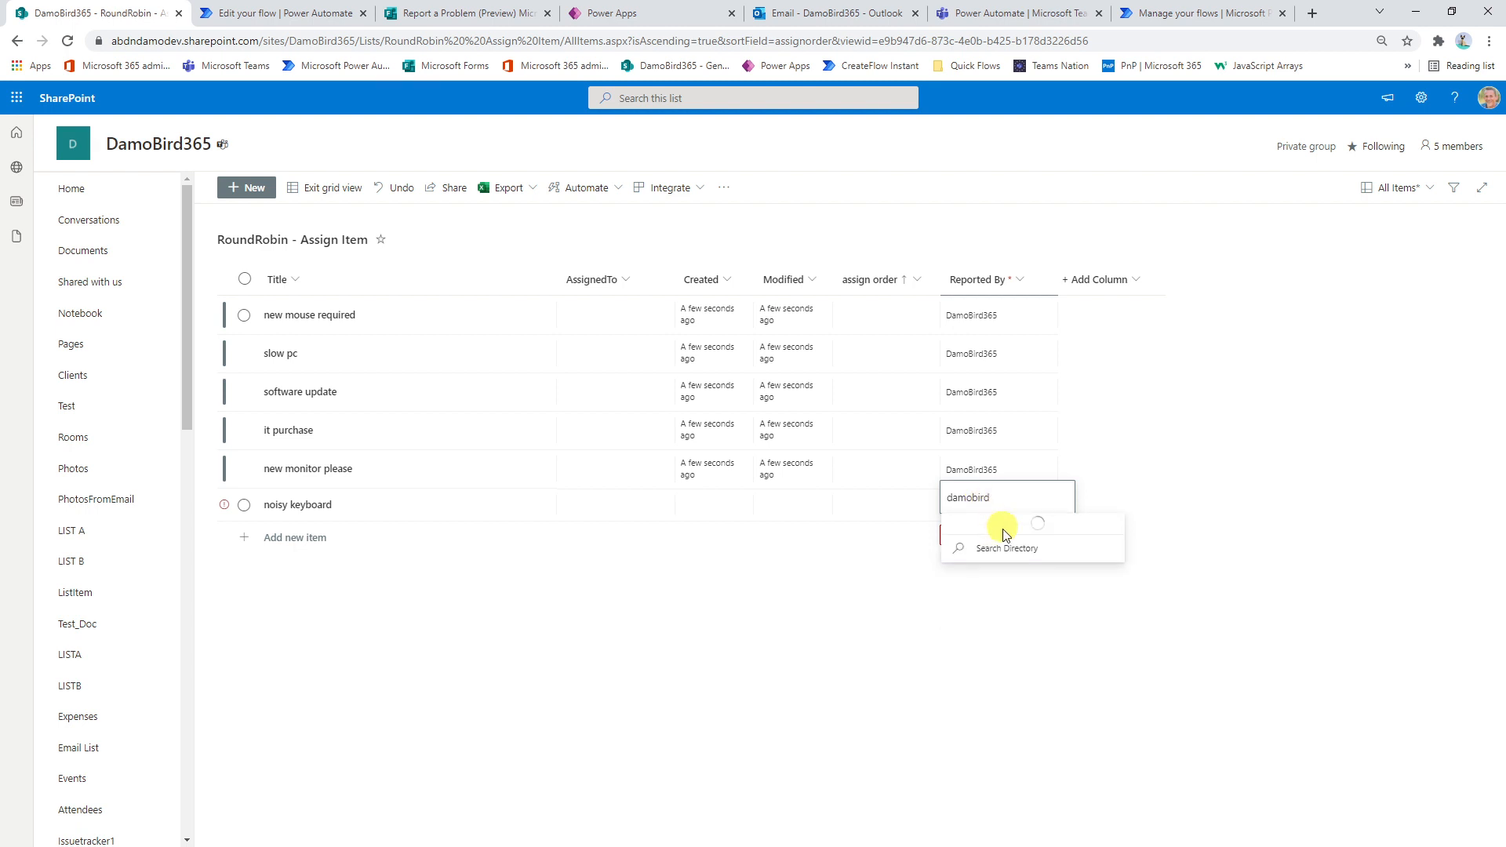
{"action": "left_click", "coordinate": [1003, 526]}
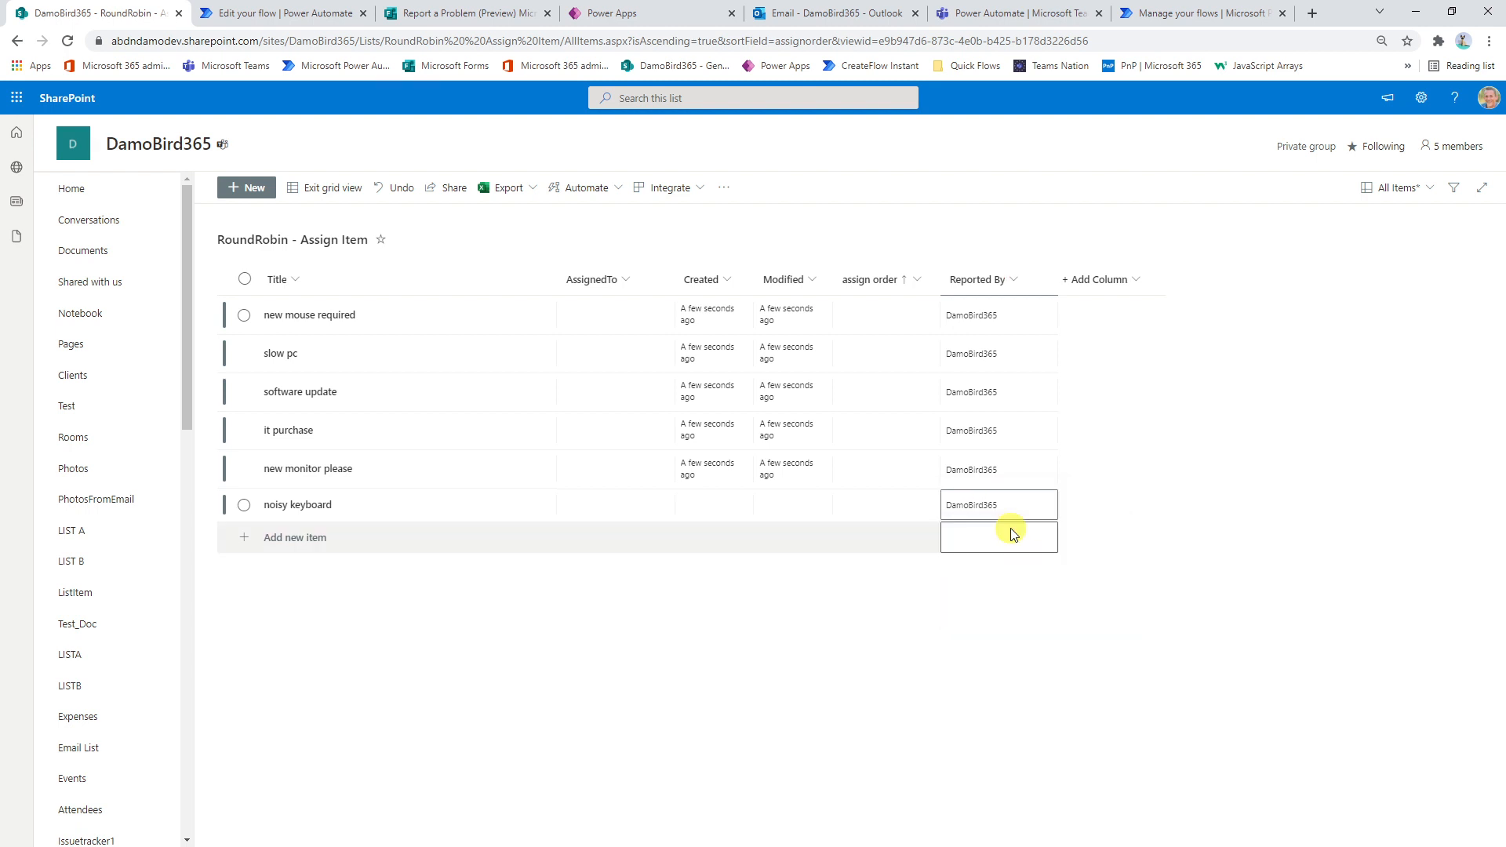
{"action": "left_click", "coordinate": [297, 189]}
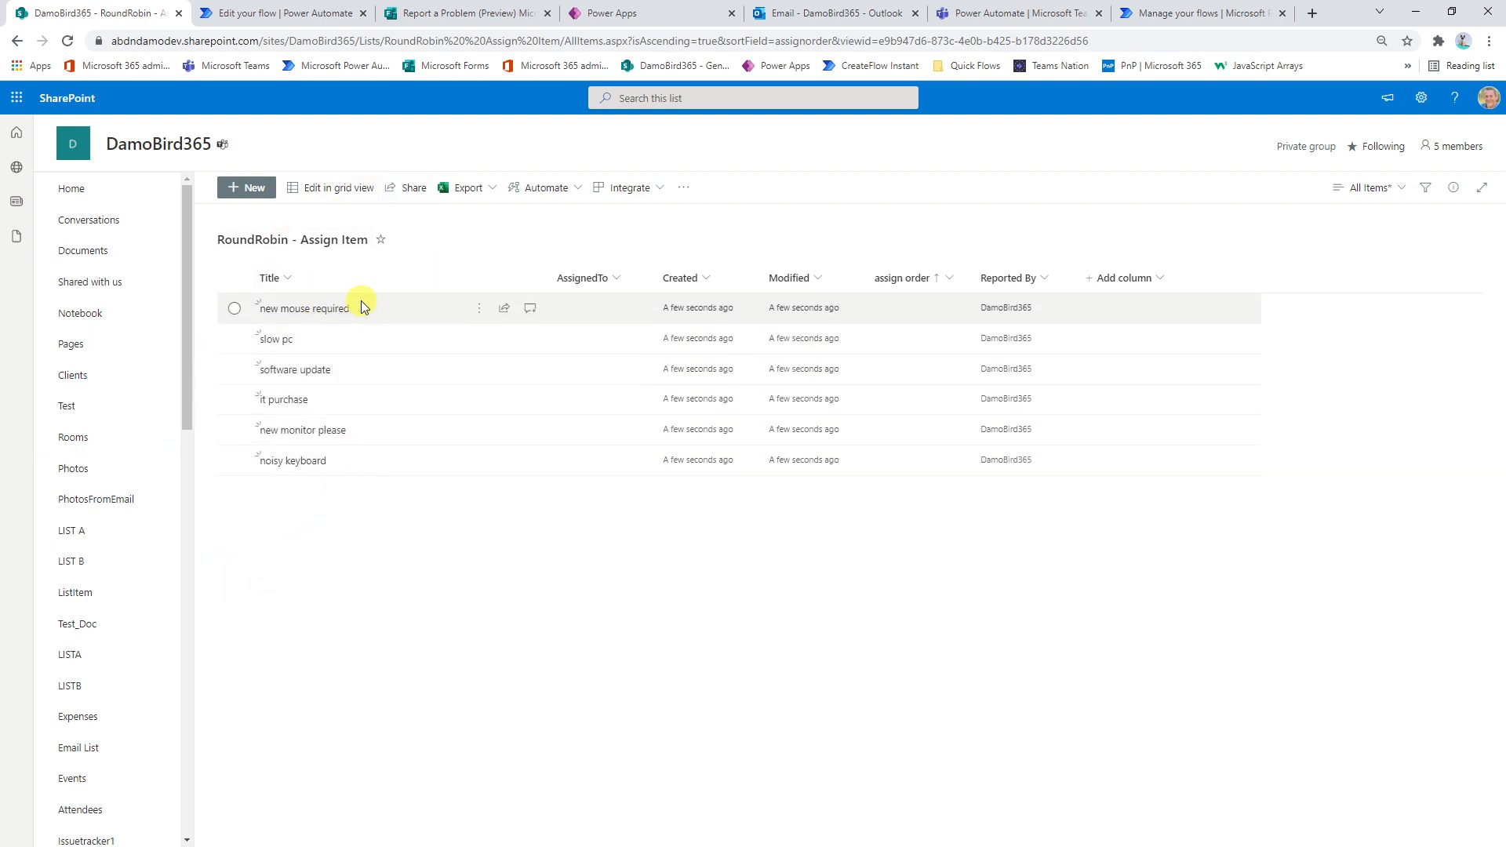
Step: Switch to the Report a Problem form in Microsoft Forms and submit the query "i have lost my laptop"
{"action": "left_click", "coordinate": [457, 14]}
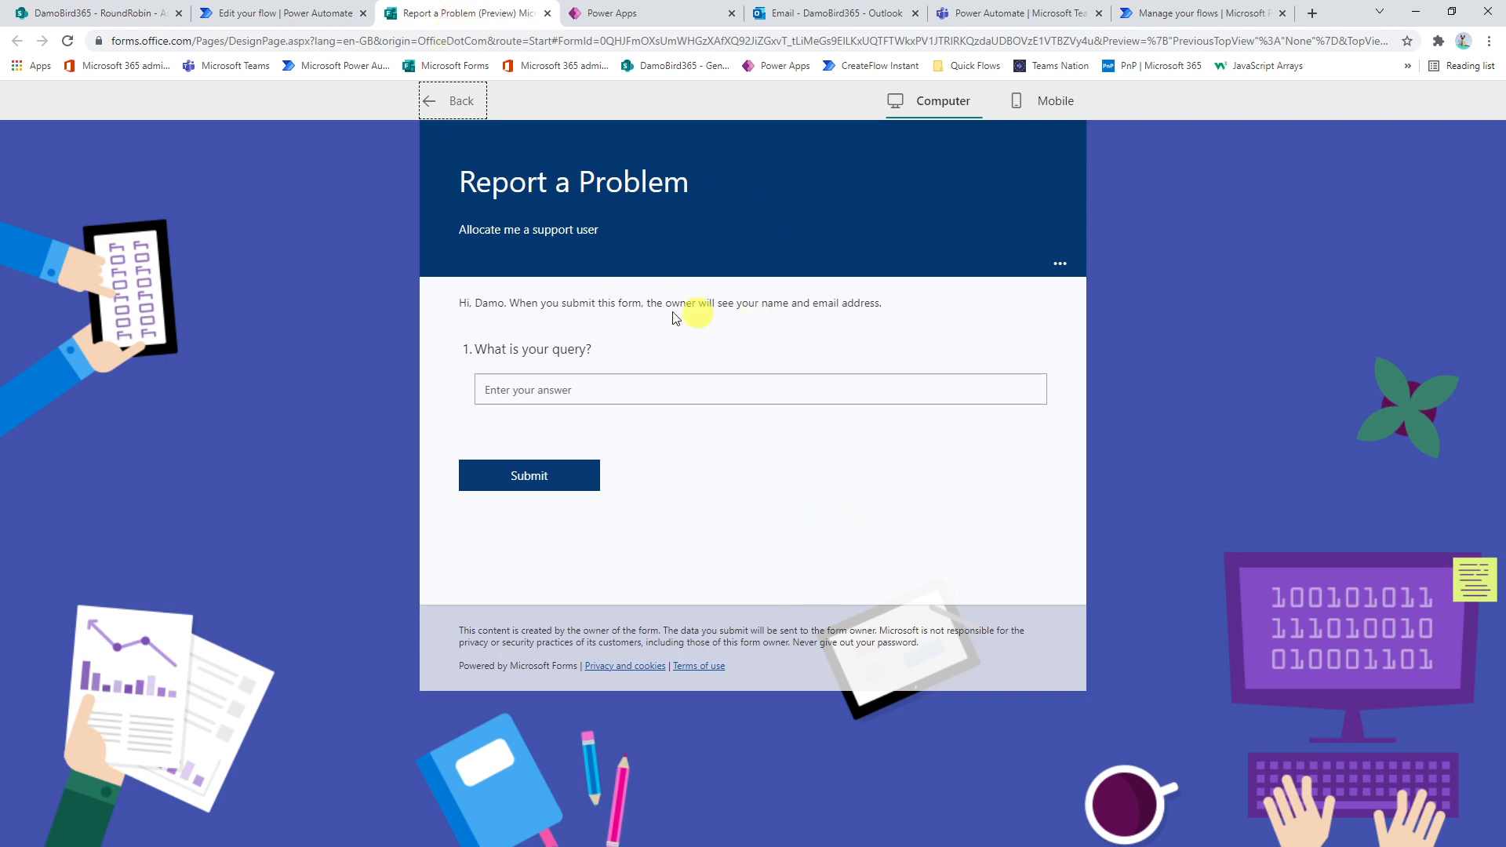
{"action": "left_click", "coordinate": [541, 388]}
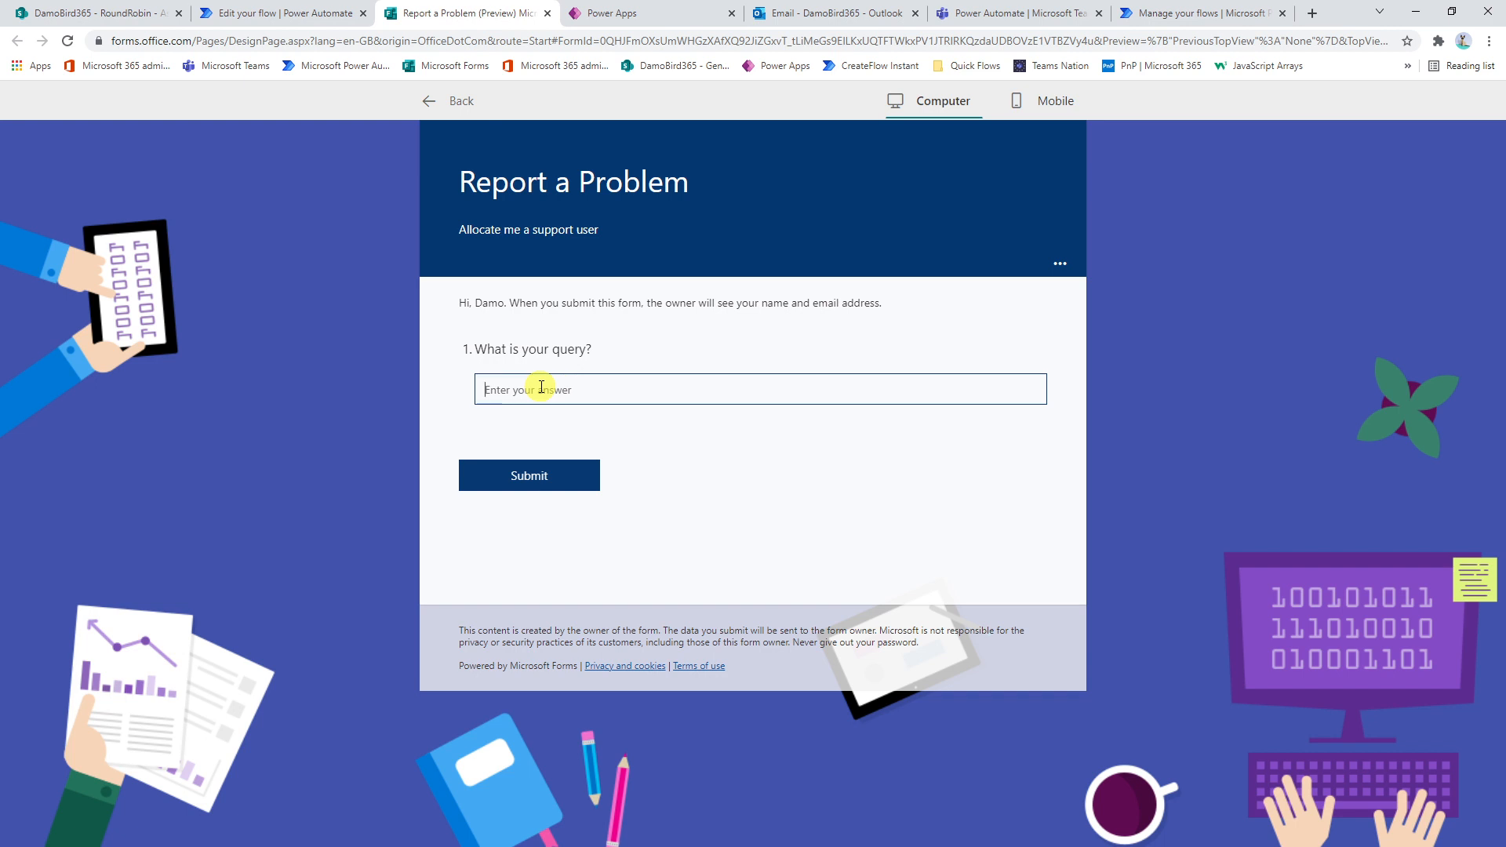
{"action": "type", "text": "i have lost my laptop"}
{"action": "left_click", "coordinate": [533, 475]}
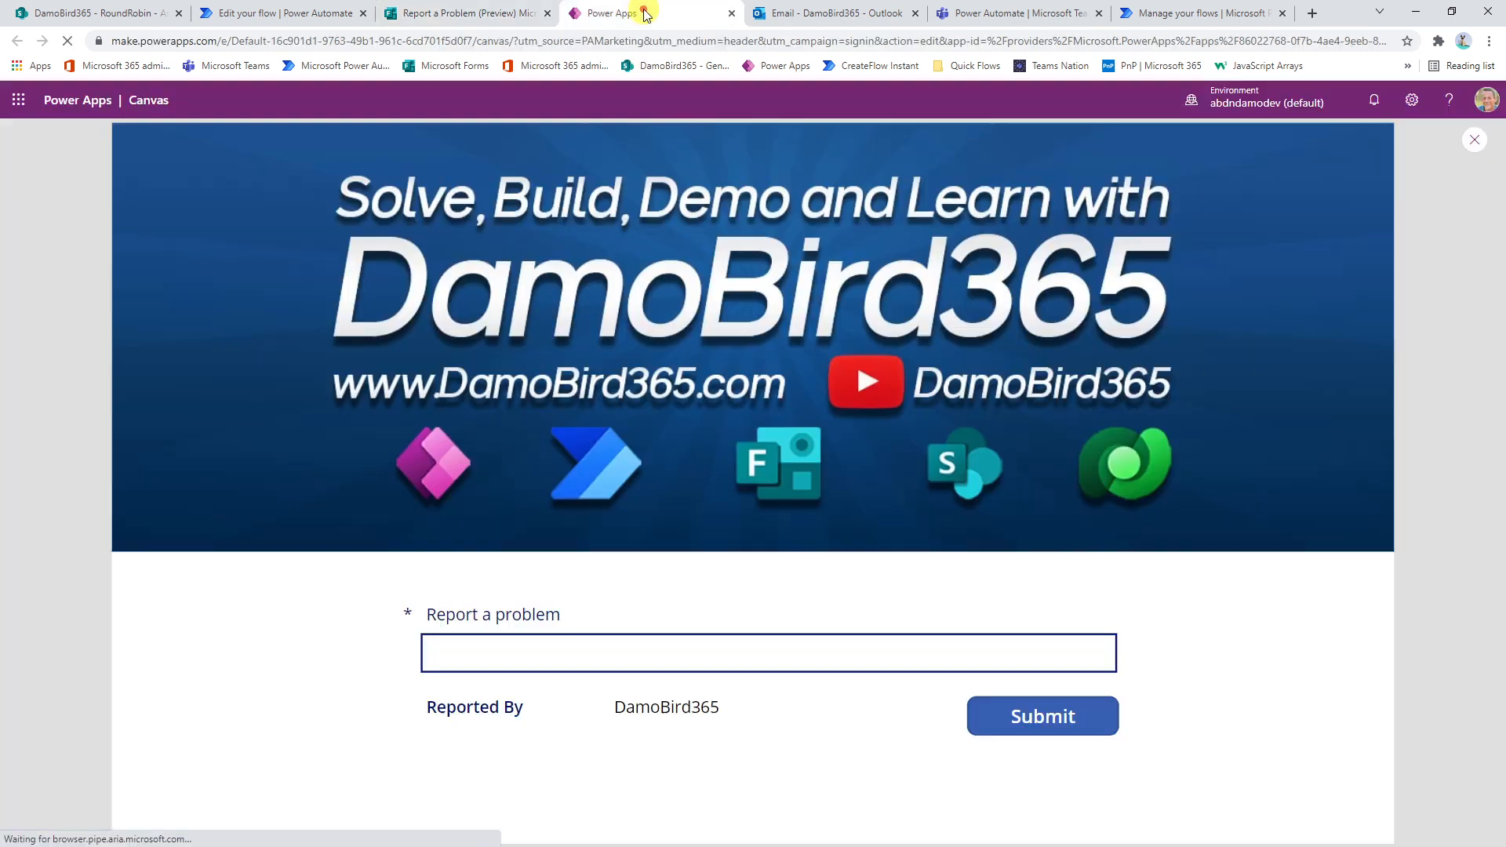
Step: Switch to the Power Apps canvas app, submit the problem "buy me some more ram" and reopen a blank report
{"action": "left_click", "coordinate": [639, 13]}
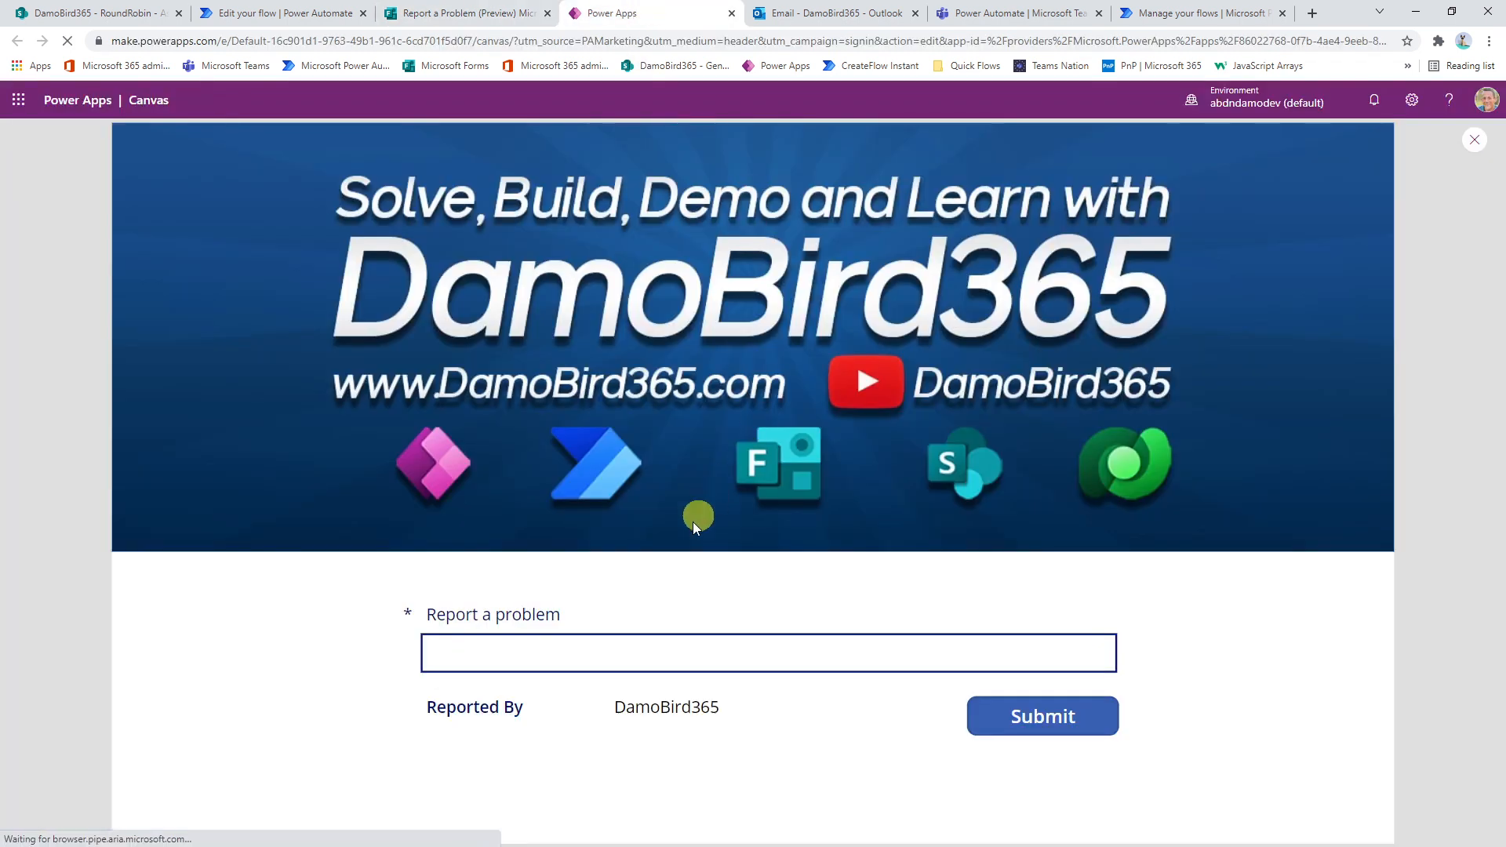
{"action": "left_click", "coordinate": [505, 652]}
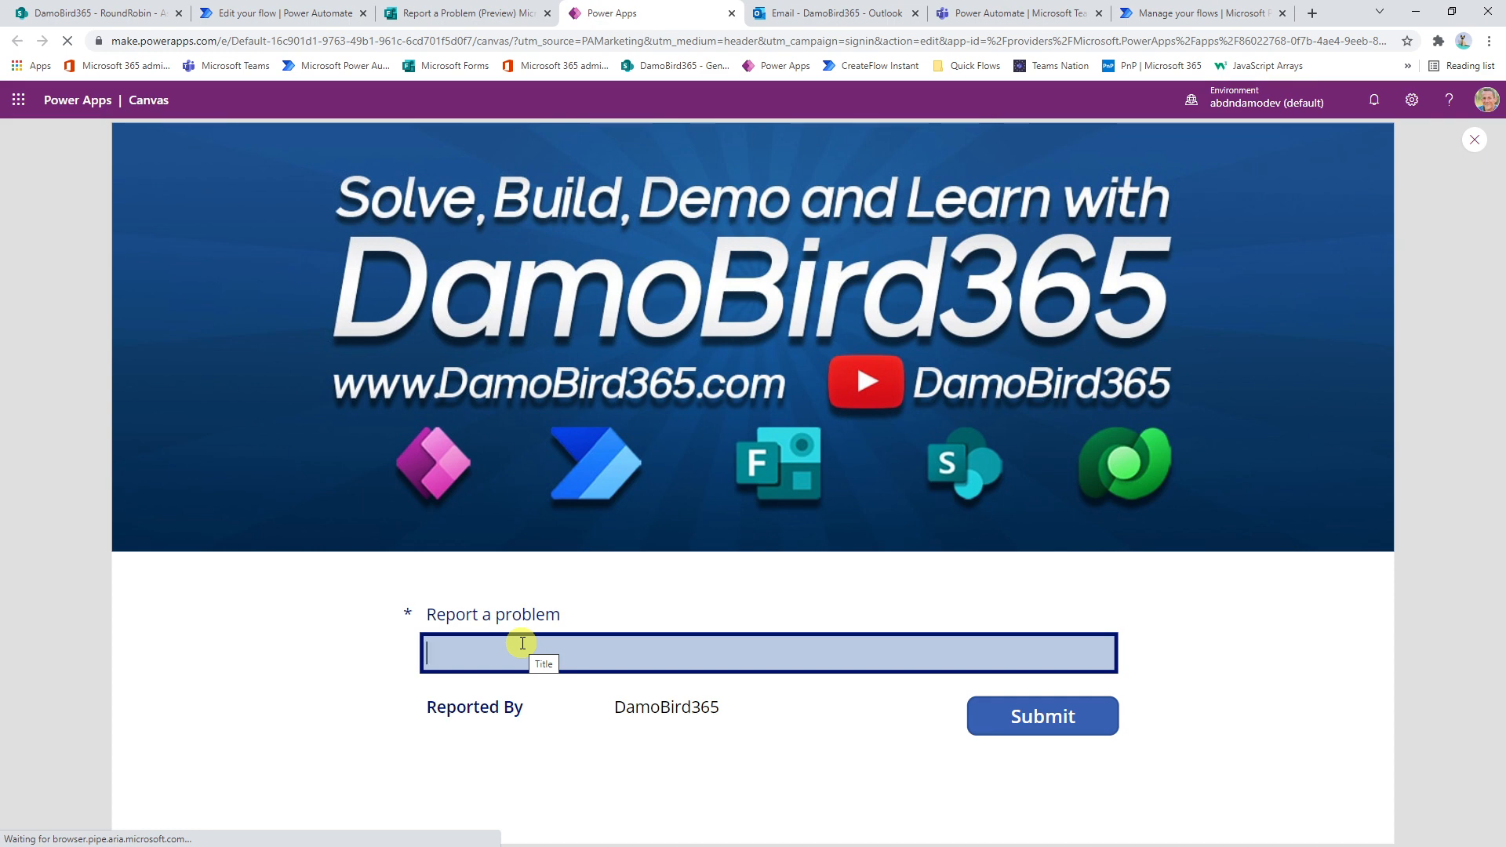
{"action": "type", "text": "buy me some more ram"}
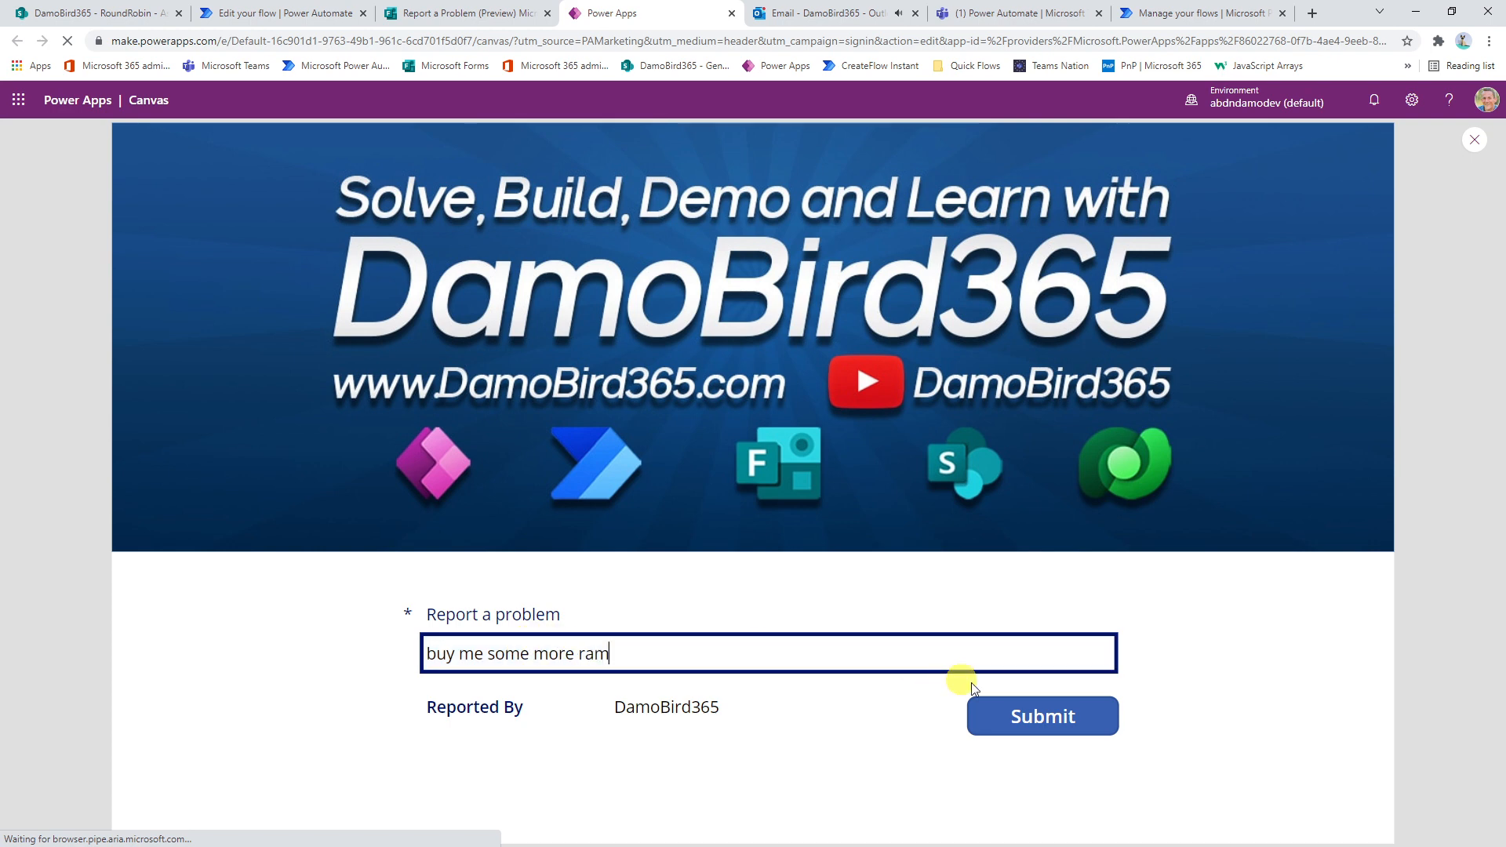
{"action": "left_click", "coordinate": [1019, 708]}
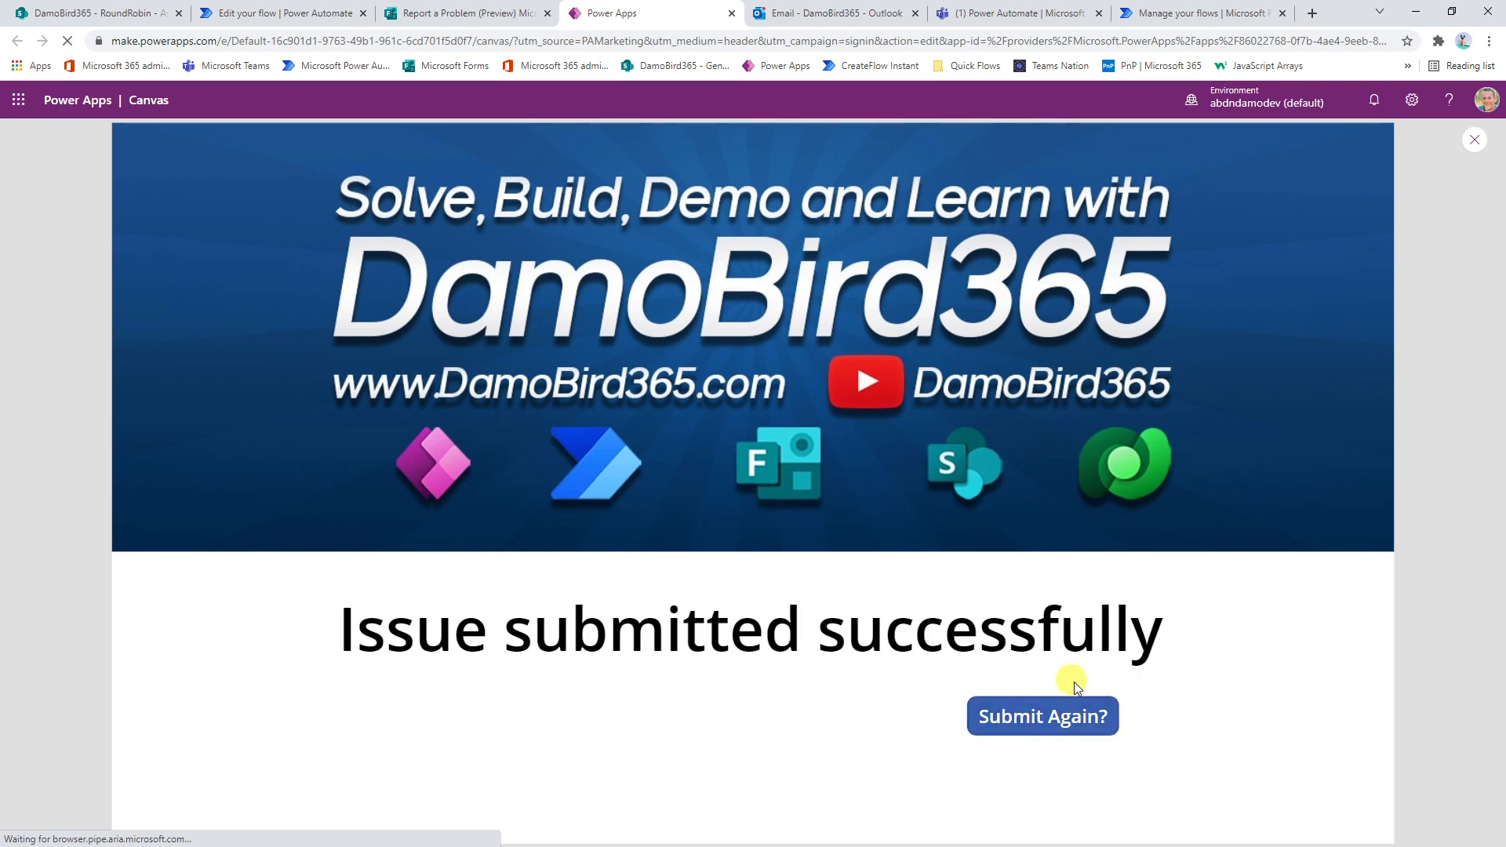
{"action": "left_click", "coordinate": [1076, 715]}
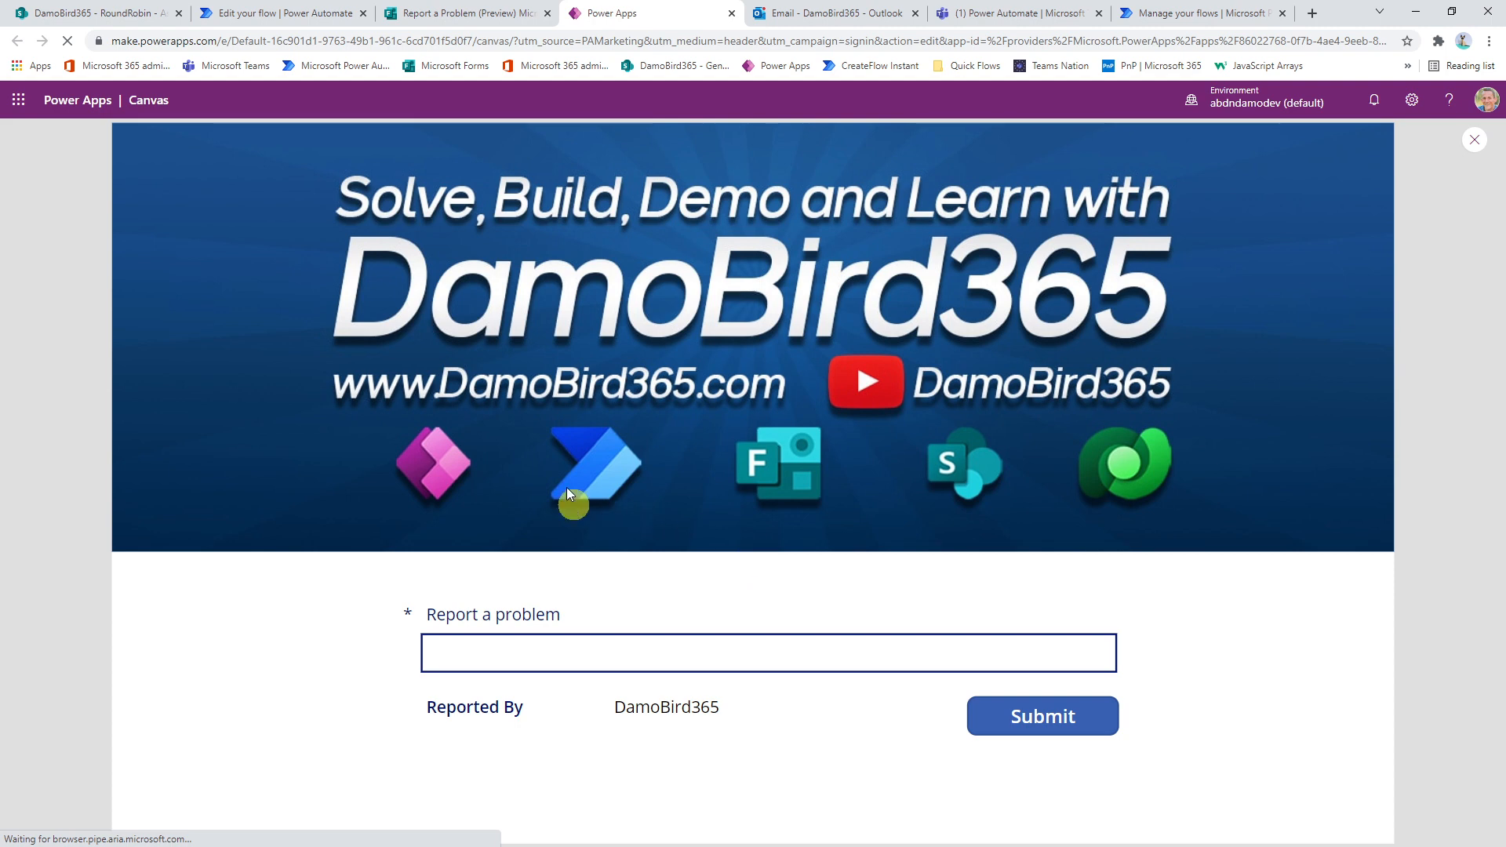
Step: Switch to the RoundRobin - Assign Item list in SharePoint and reload it repeatedly, checking each item's AssignedTo person and assign order reference
{"action": "left_click", "coordinate": [102, 19]}
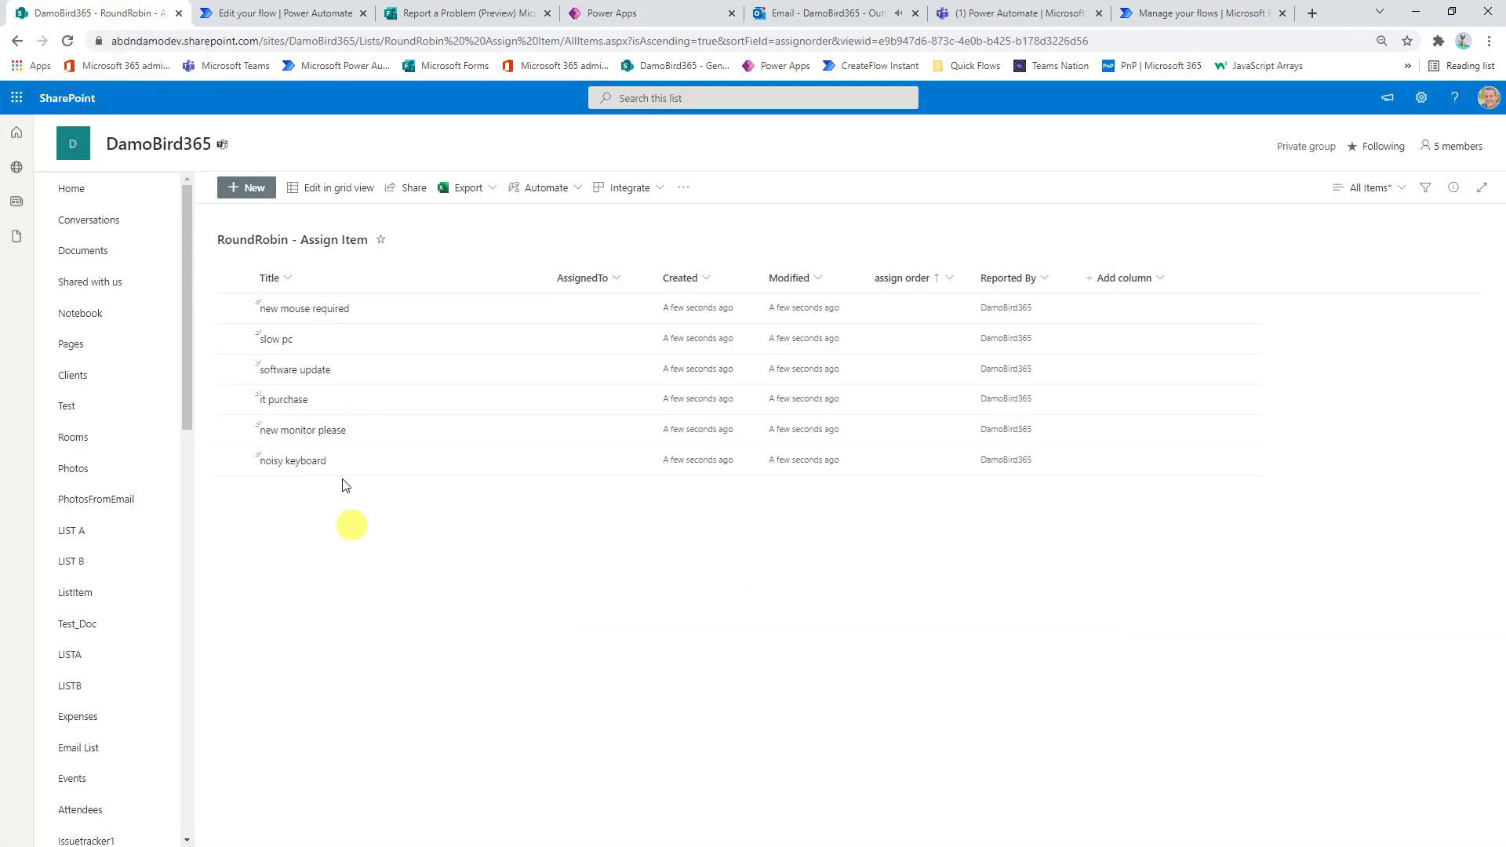
{"action": "left_click", "coordinate": [64, 42]}
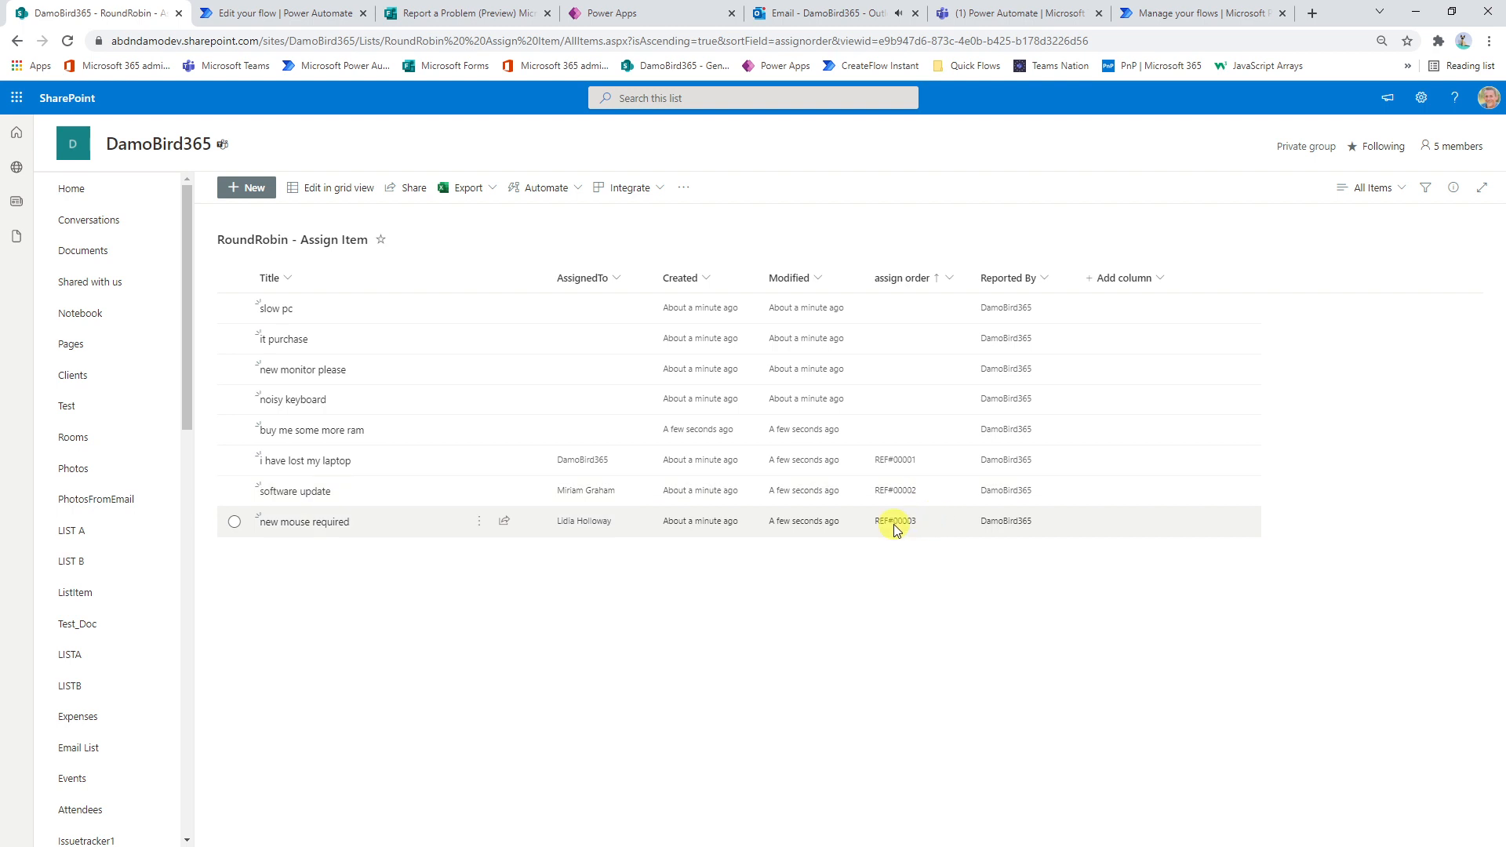
{"action": "left_click", "coordinate": [69, 41]}
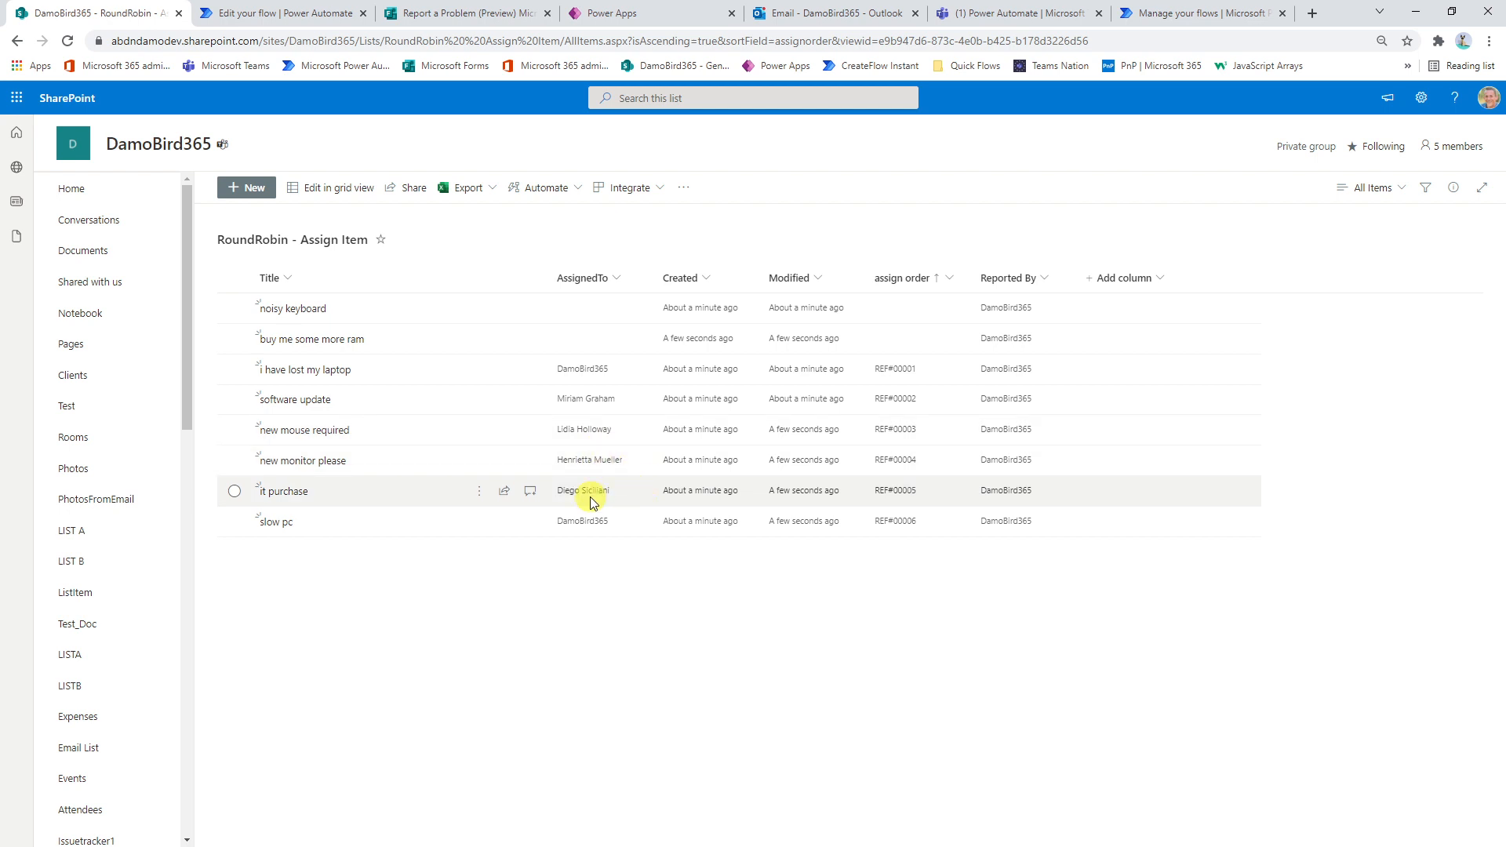
{"action": "mouse_move", "coordinate": [586, 533]}
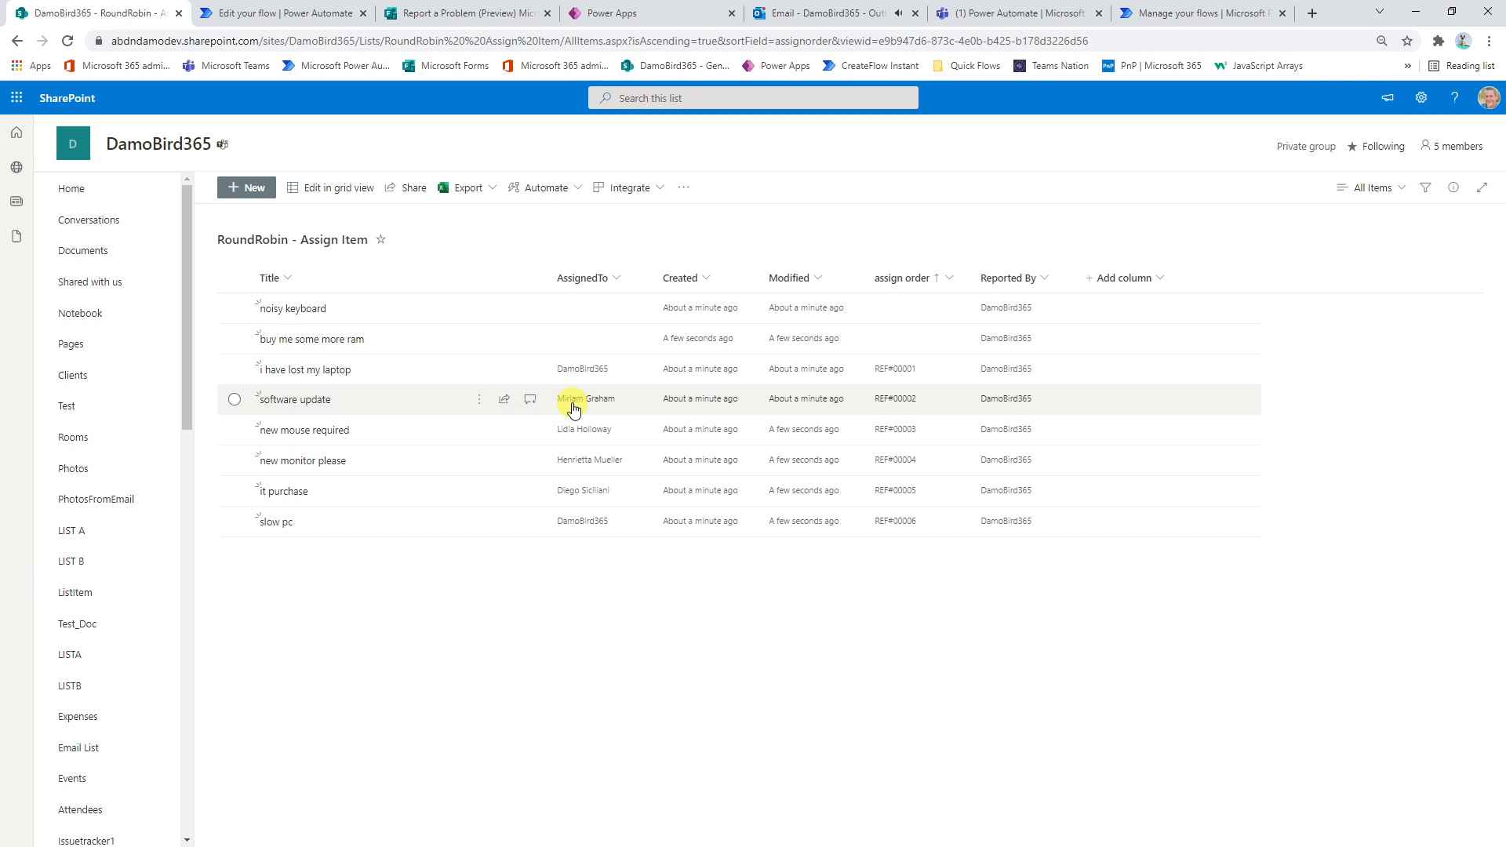
{"action": "mouse_move", "coordinate": [573, 408]}
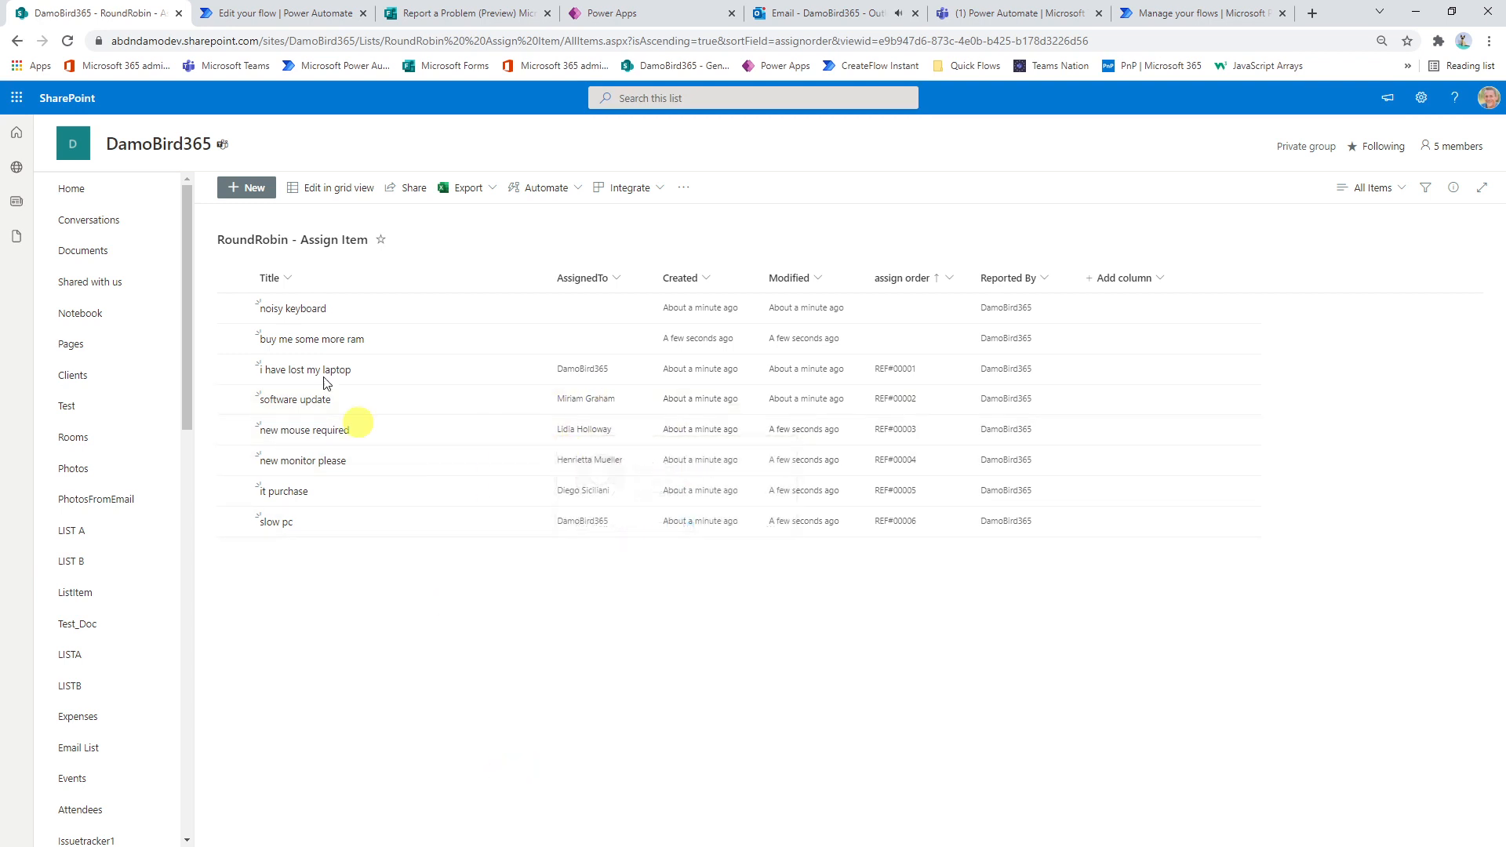
{"action": "left_click", "coordinate": [67, 41]}
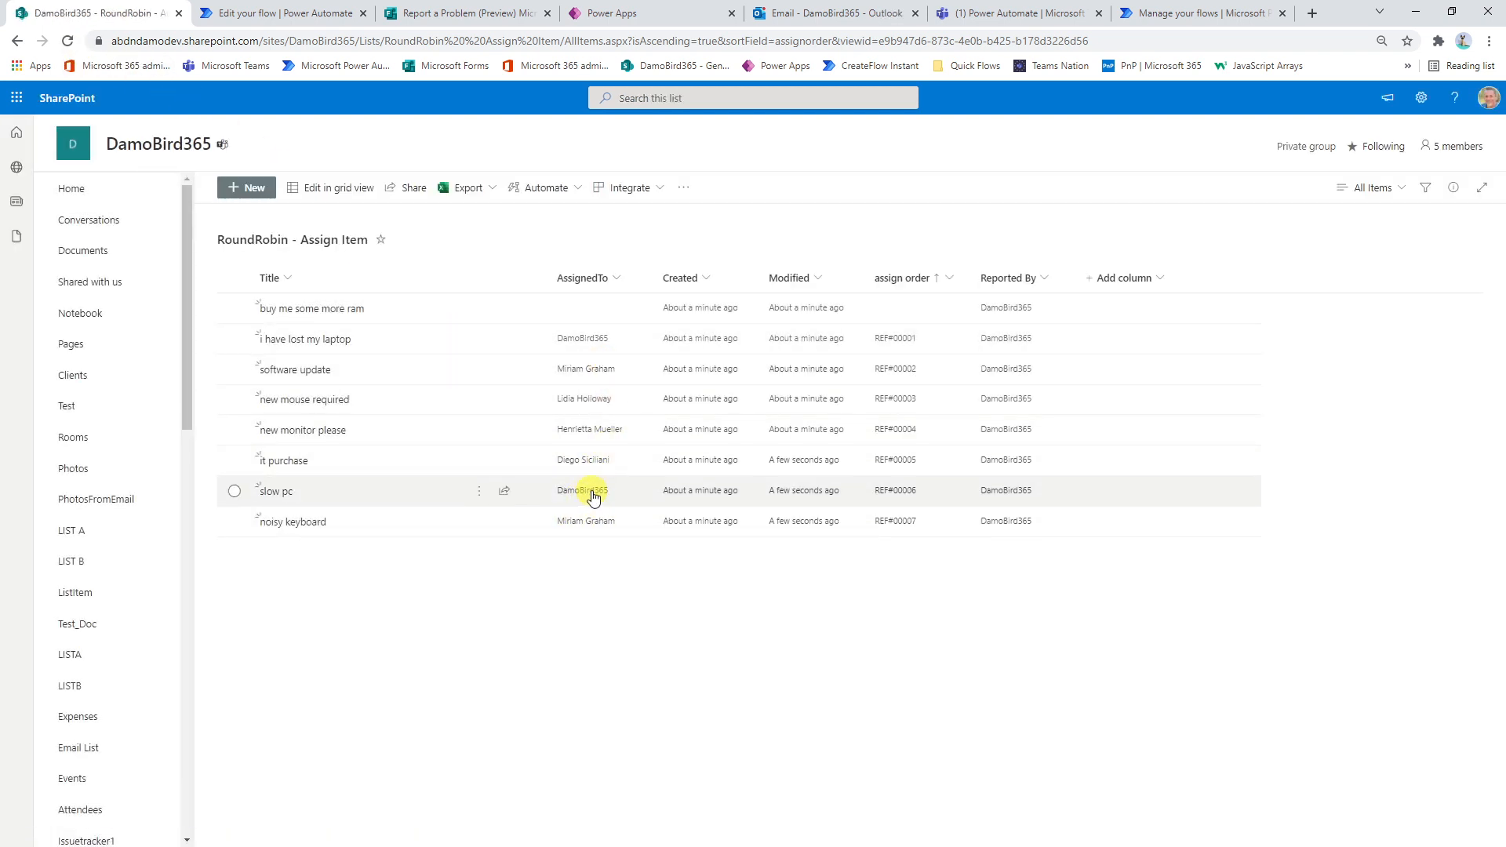
{"action": "mouse_move", "coordinate": [592, 525]}
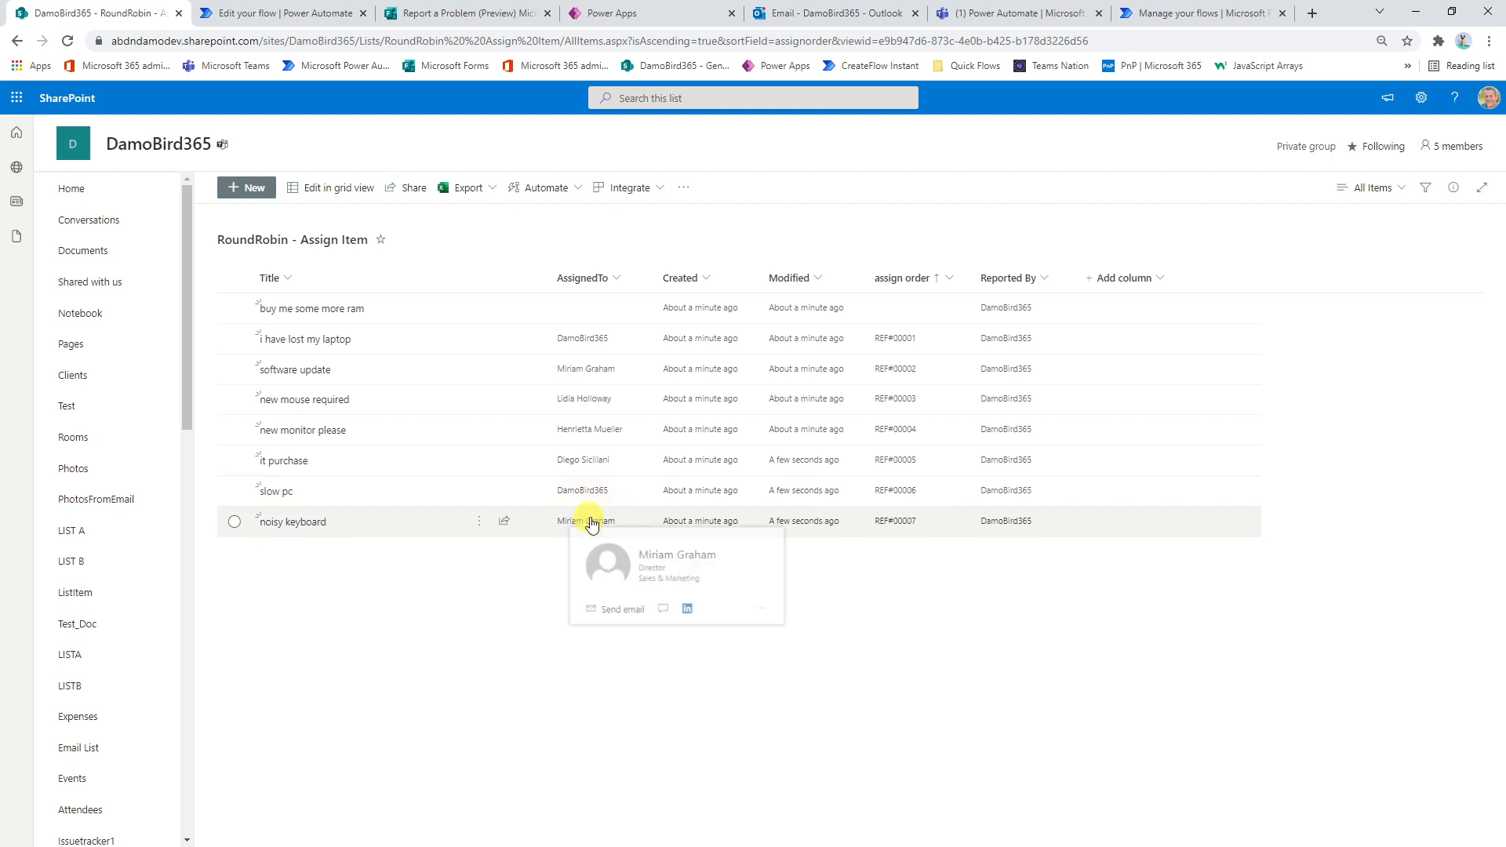
{"action": "left_click", "coordinate": [65, 41]}
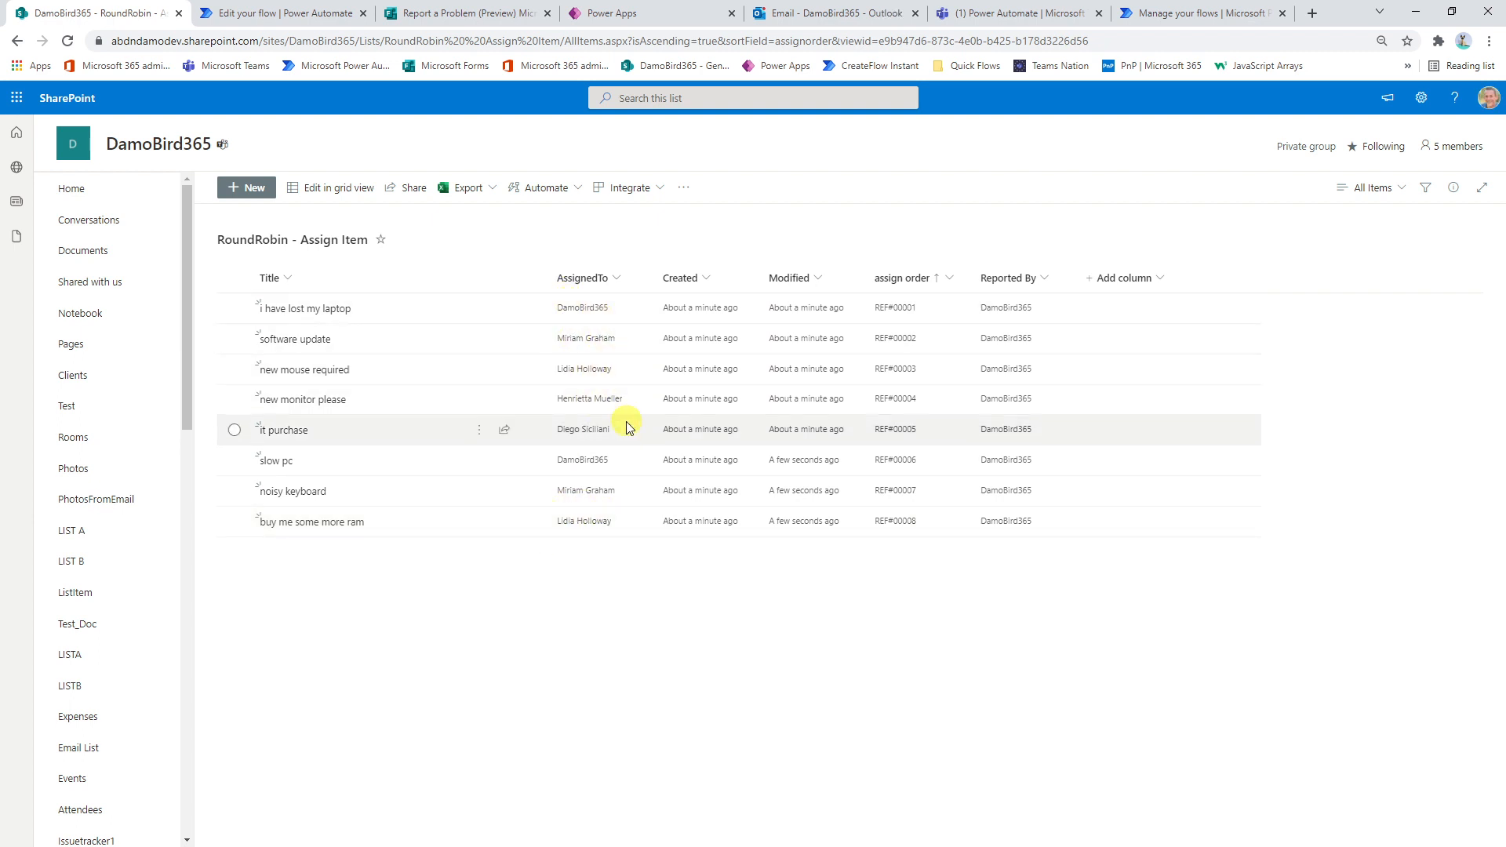
{"action": "mouse_move", "coordinate": [590, 433]}
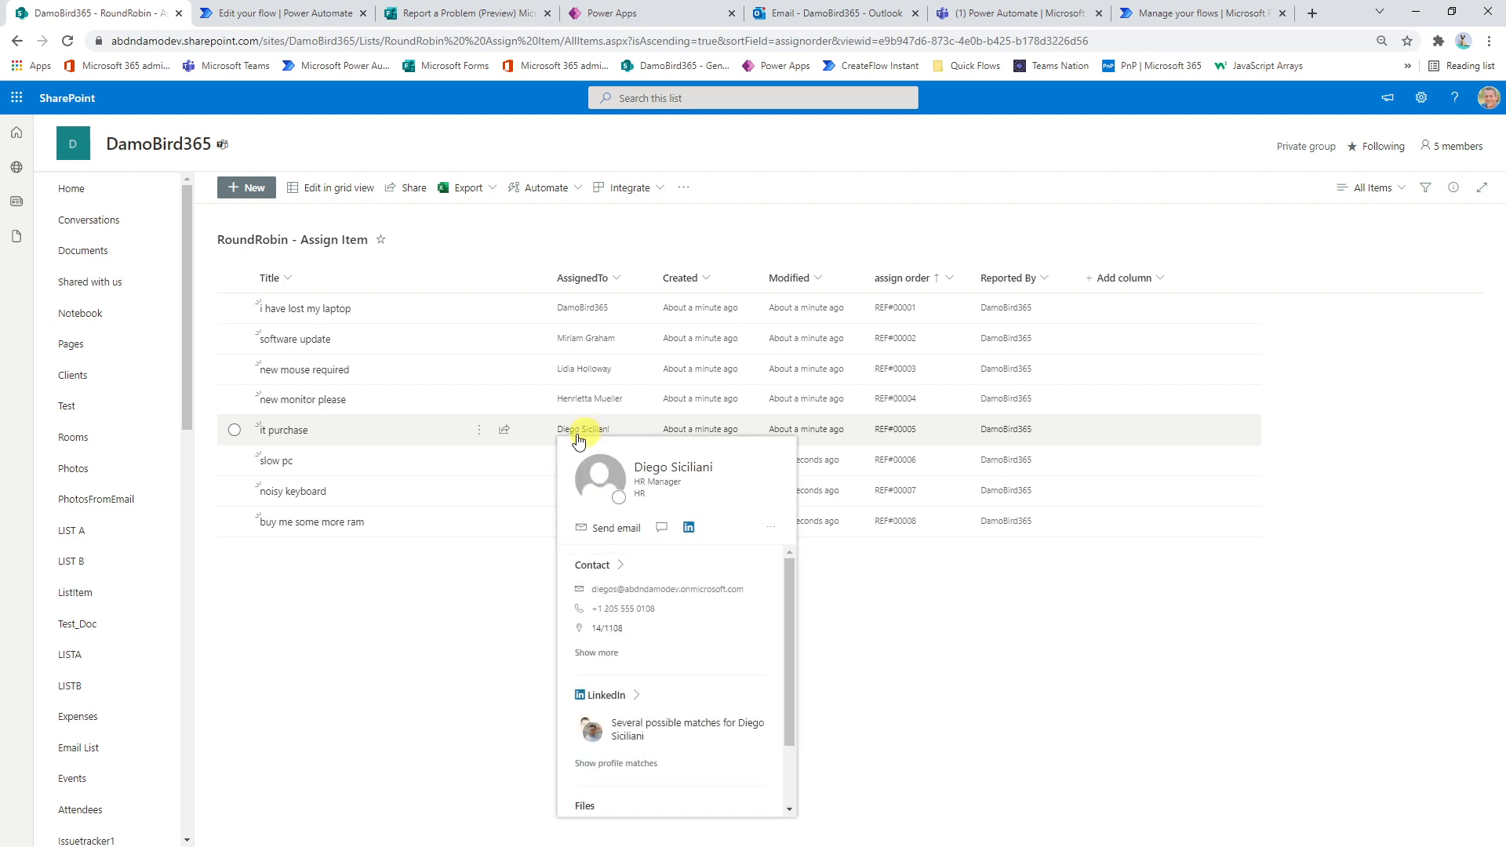
{"action": "mouse_move", "coordinate": [565, 462]}
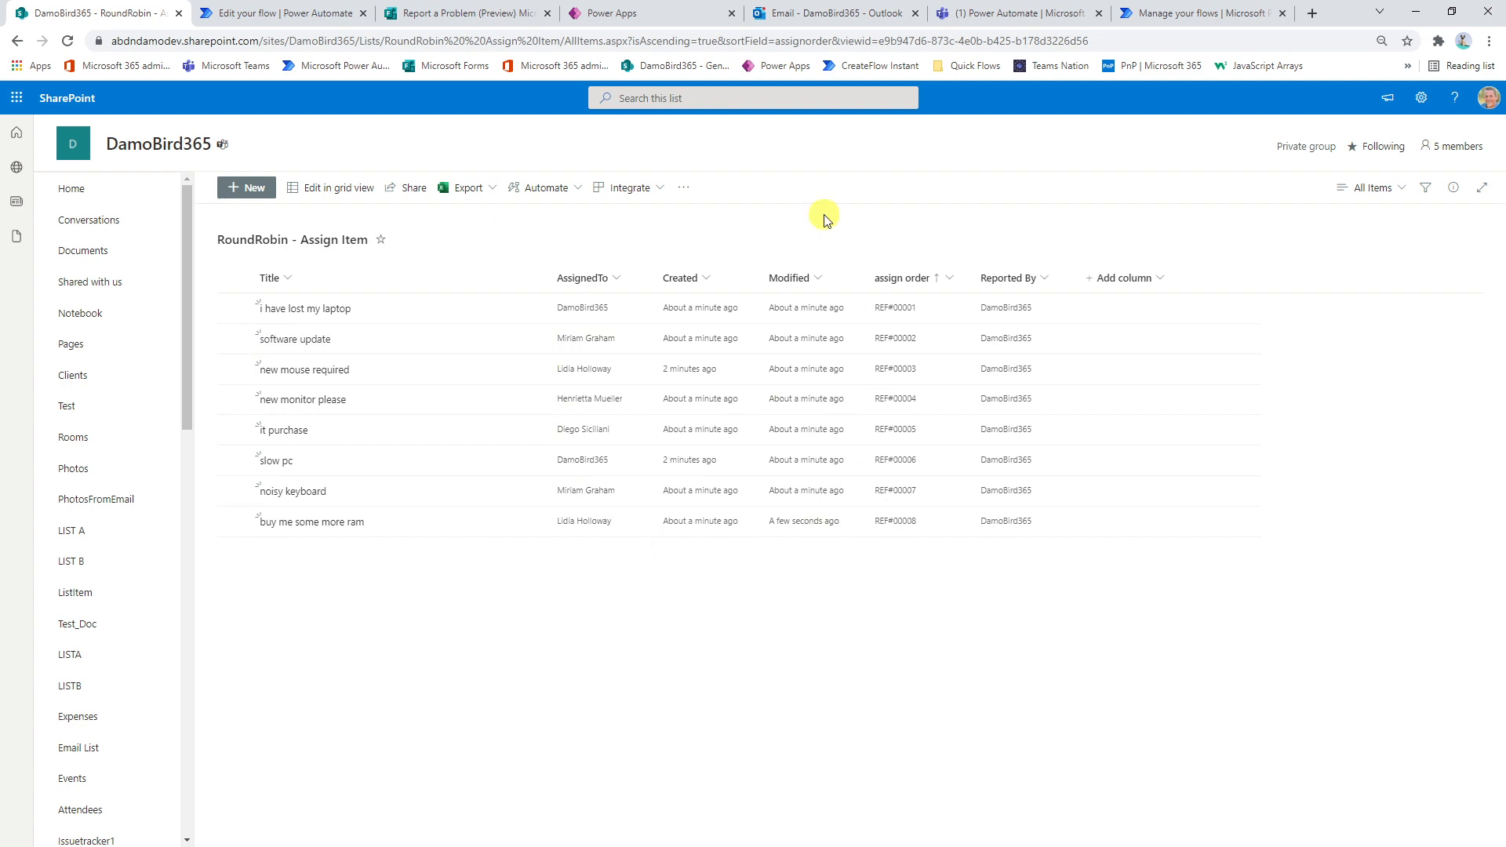
Step: Check the call allocation e-mails for "buy me some more ram" and "new monitor please" in Outlook, and the Power Automate chat in Teams
{"action": "left_click", "coordinate": [812, 18]}
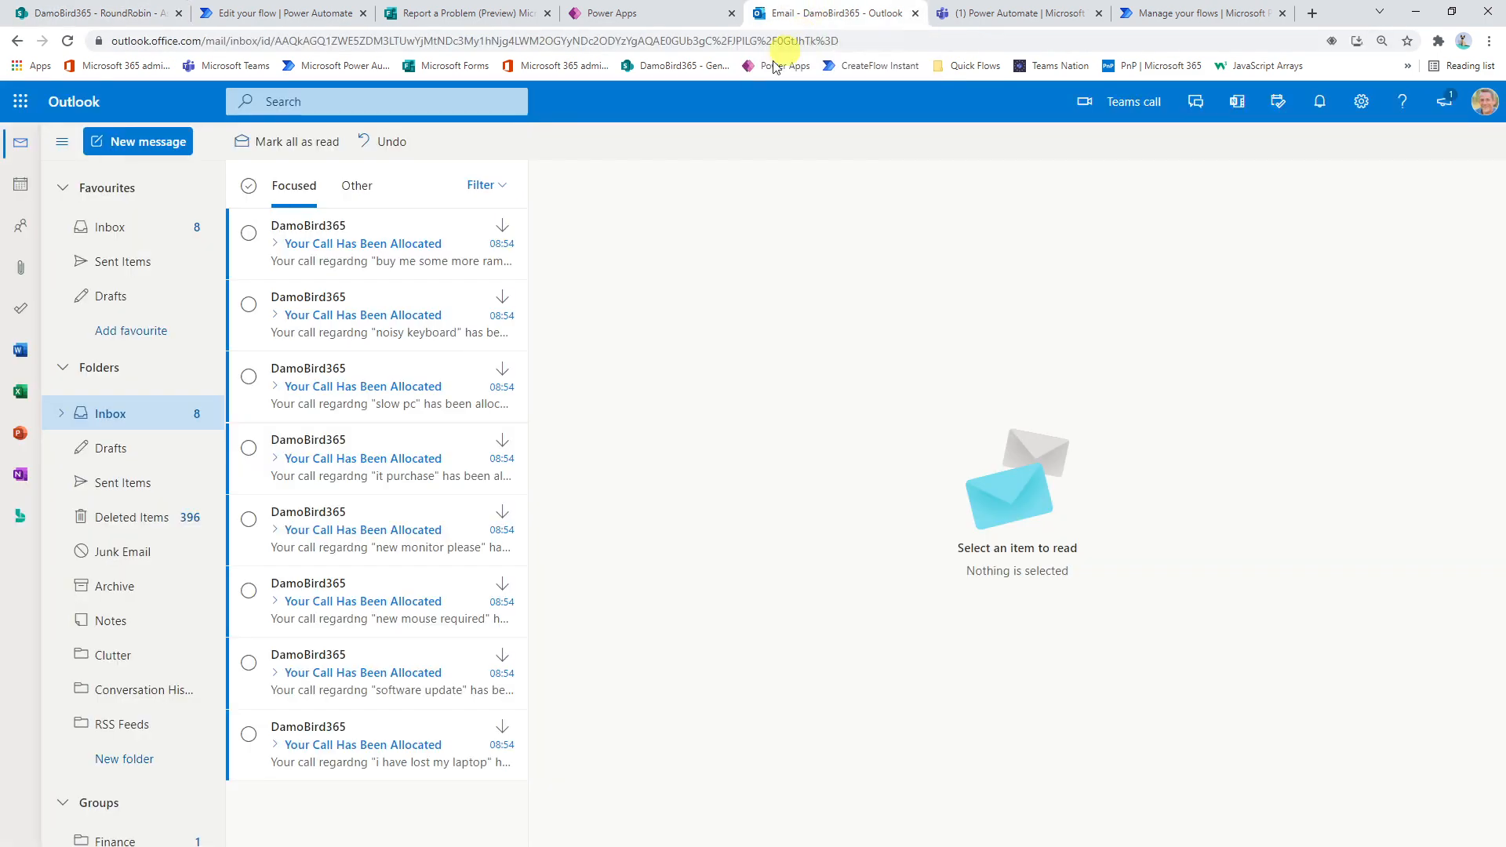
{"action": "left_click", "coordinate": [332, 261]}
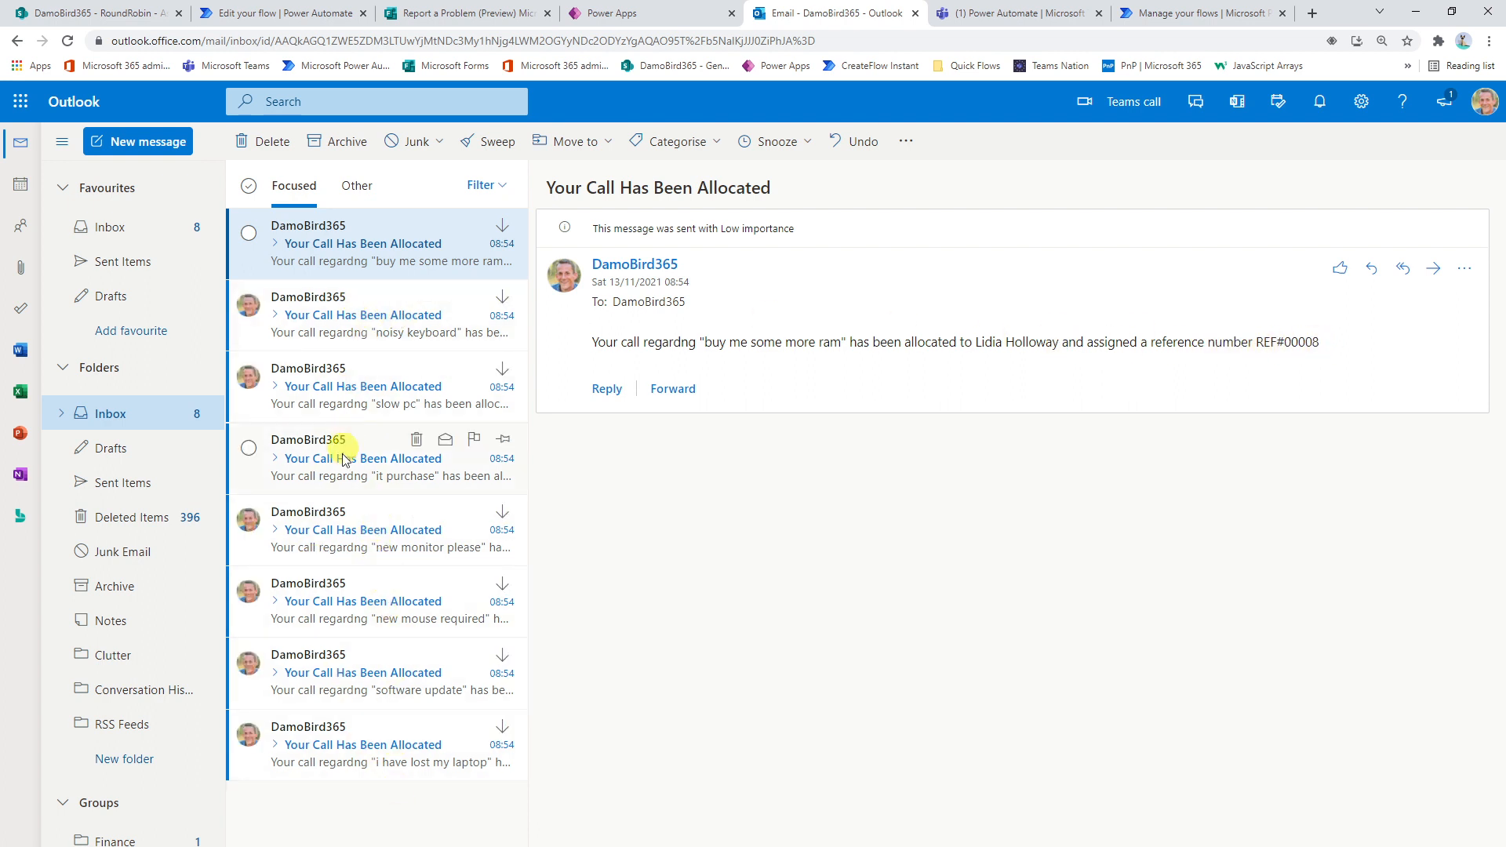
{"action": "left_click", "coordinate": [337, 528]}
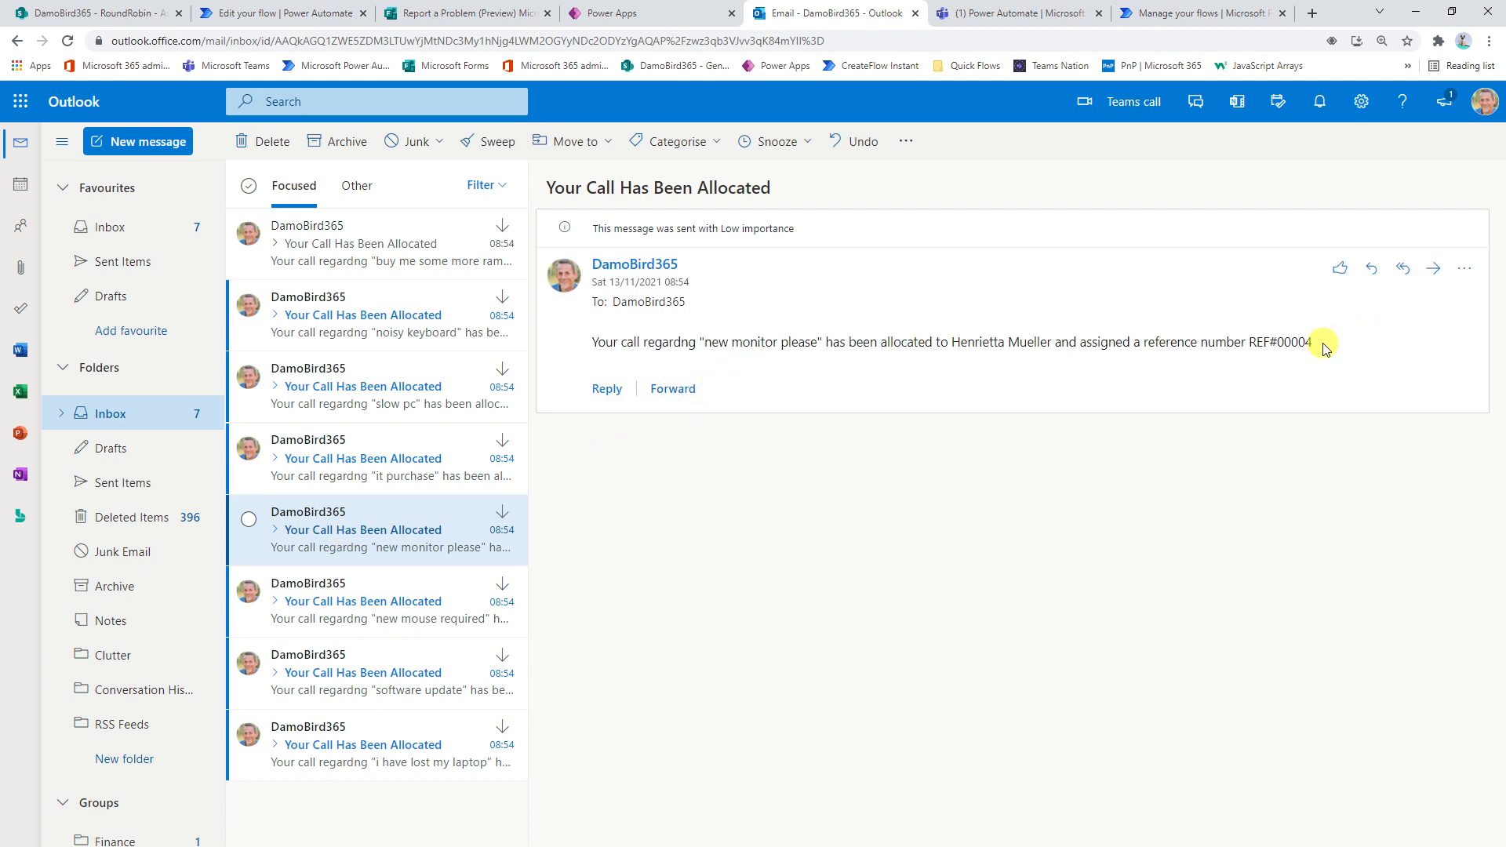
{"action": "left_click", "coordinate": [969, 13]}
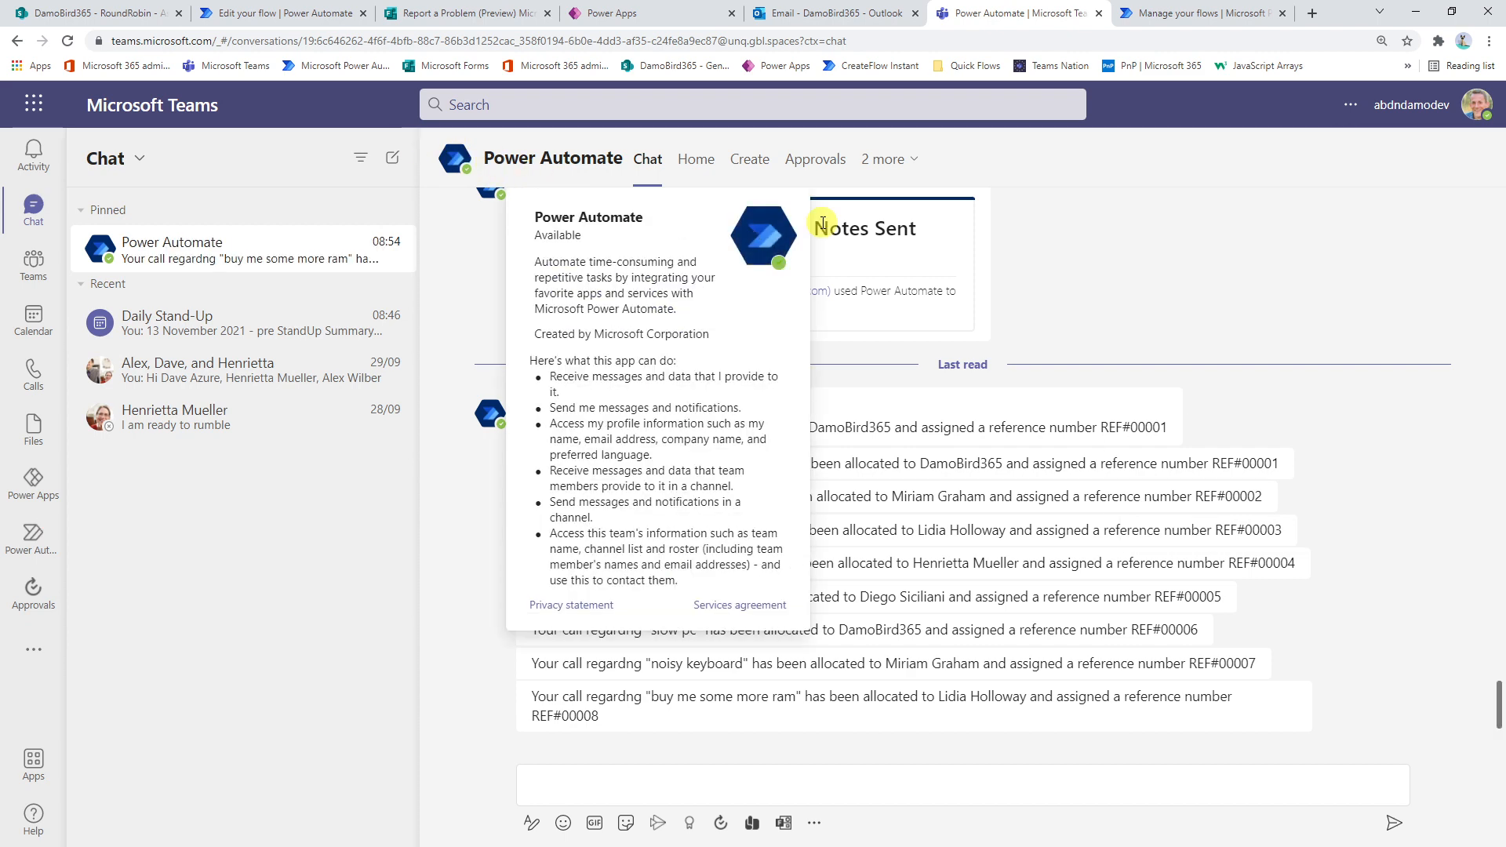
Step: Switch to the form response flow in Power Automate and examine how its Create item action fills the Title and Reported By Claims fields
{"action": "left_click", "coordinate": [296, 17]}
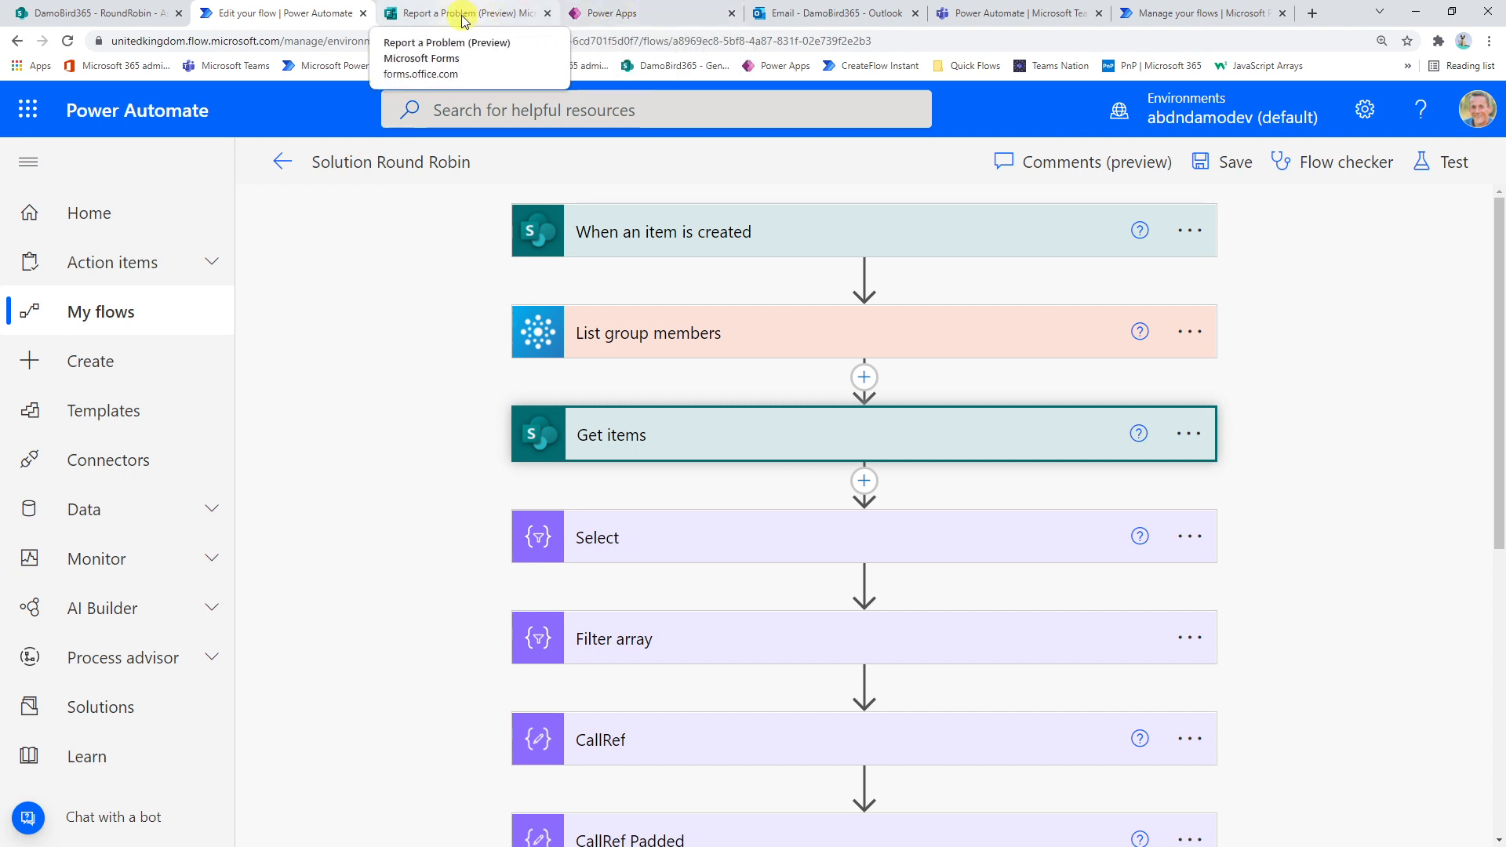
{"action": "left_click", "coordinate": [1192, 13]}
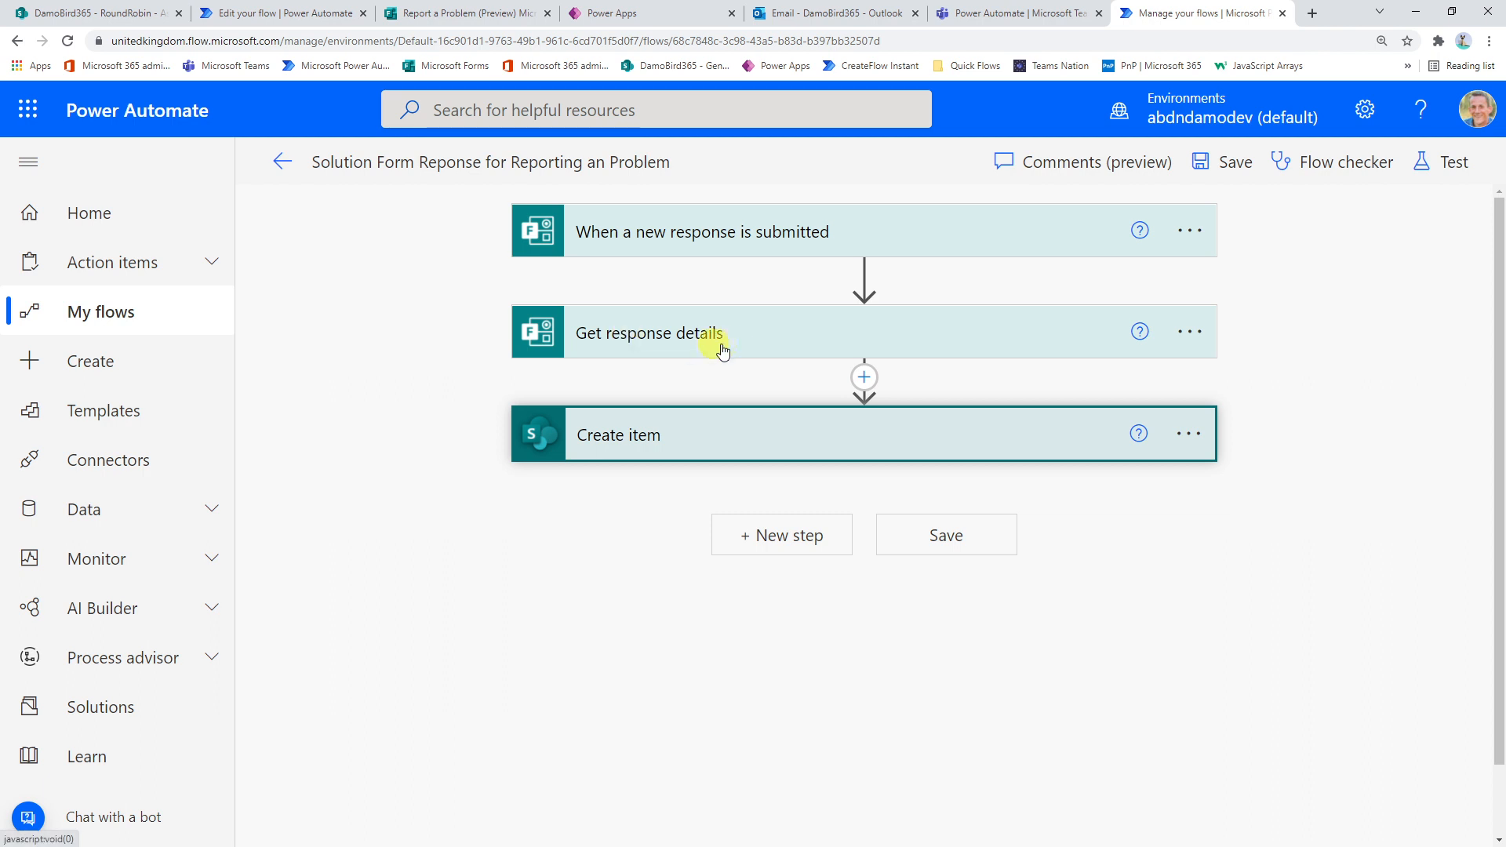
{"action": "left_click", "coordinate": [646, 434]}
{"action": "scroll", "coordinate": [723, 461], "scroll_direction": "down", "scroll_amount": 1}
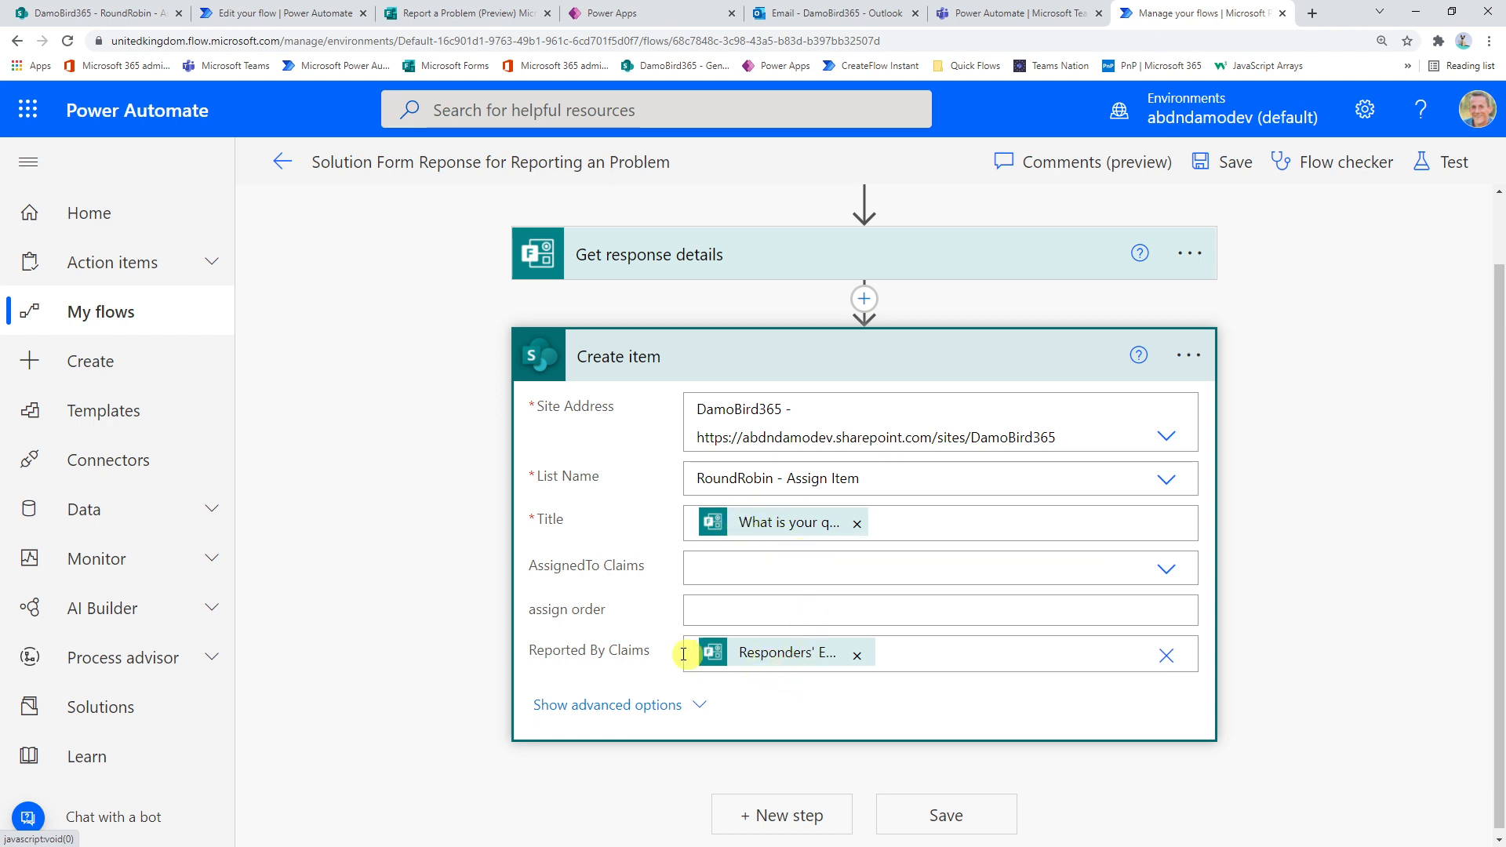
Step: Return to the Solution Round Robin flow and examine the group used by the List group members action
{"action": "left_click", "coordinate": [117, 13]}
{"action": "left_click", "coordinate": [290, 15]}
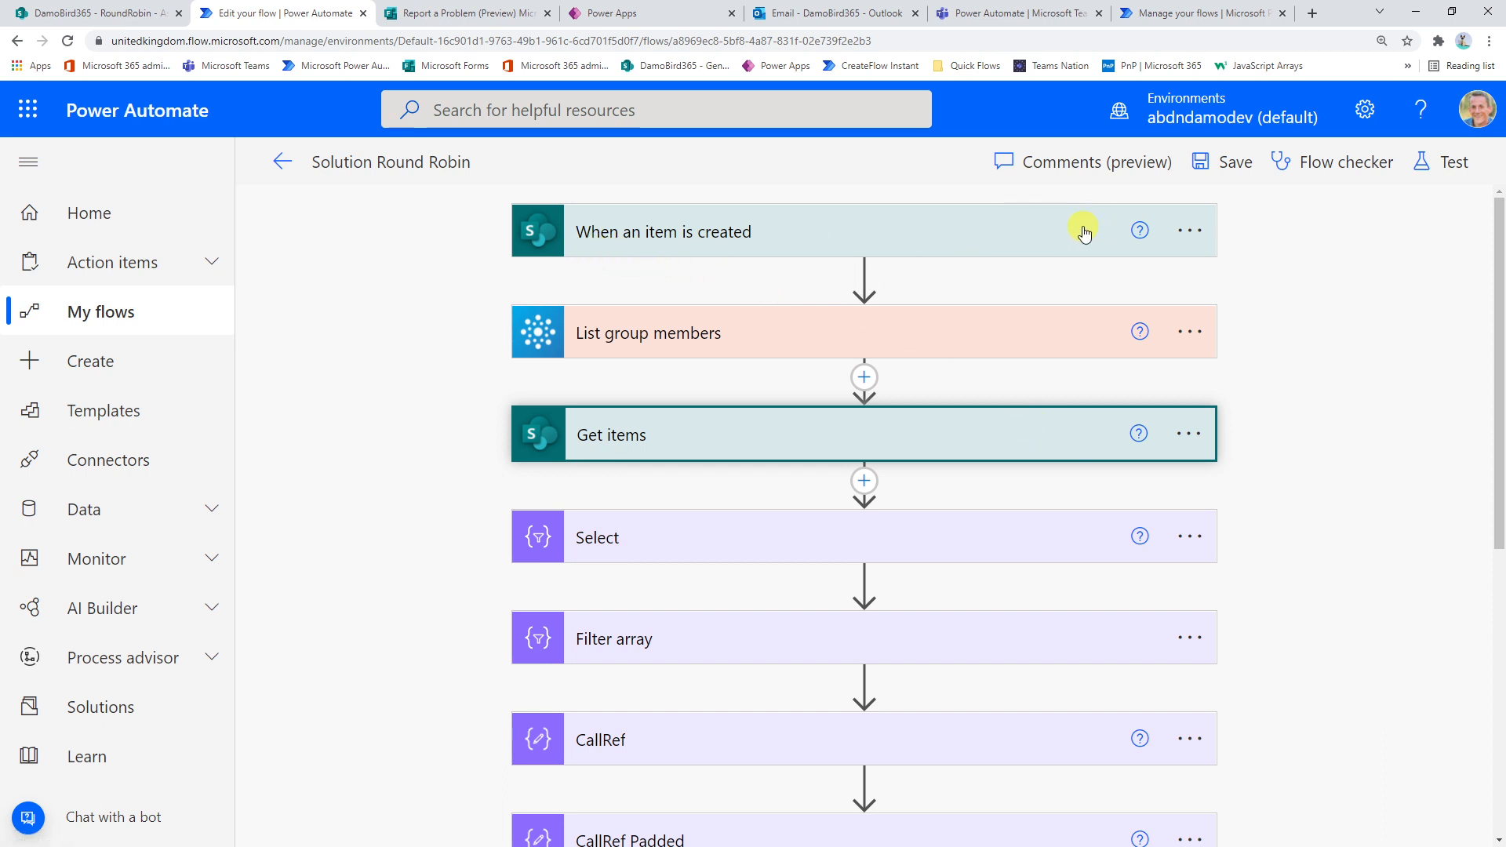
{"action": "left_click", "coordinate": [675, 346]}
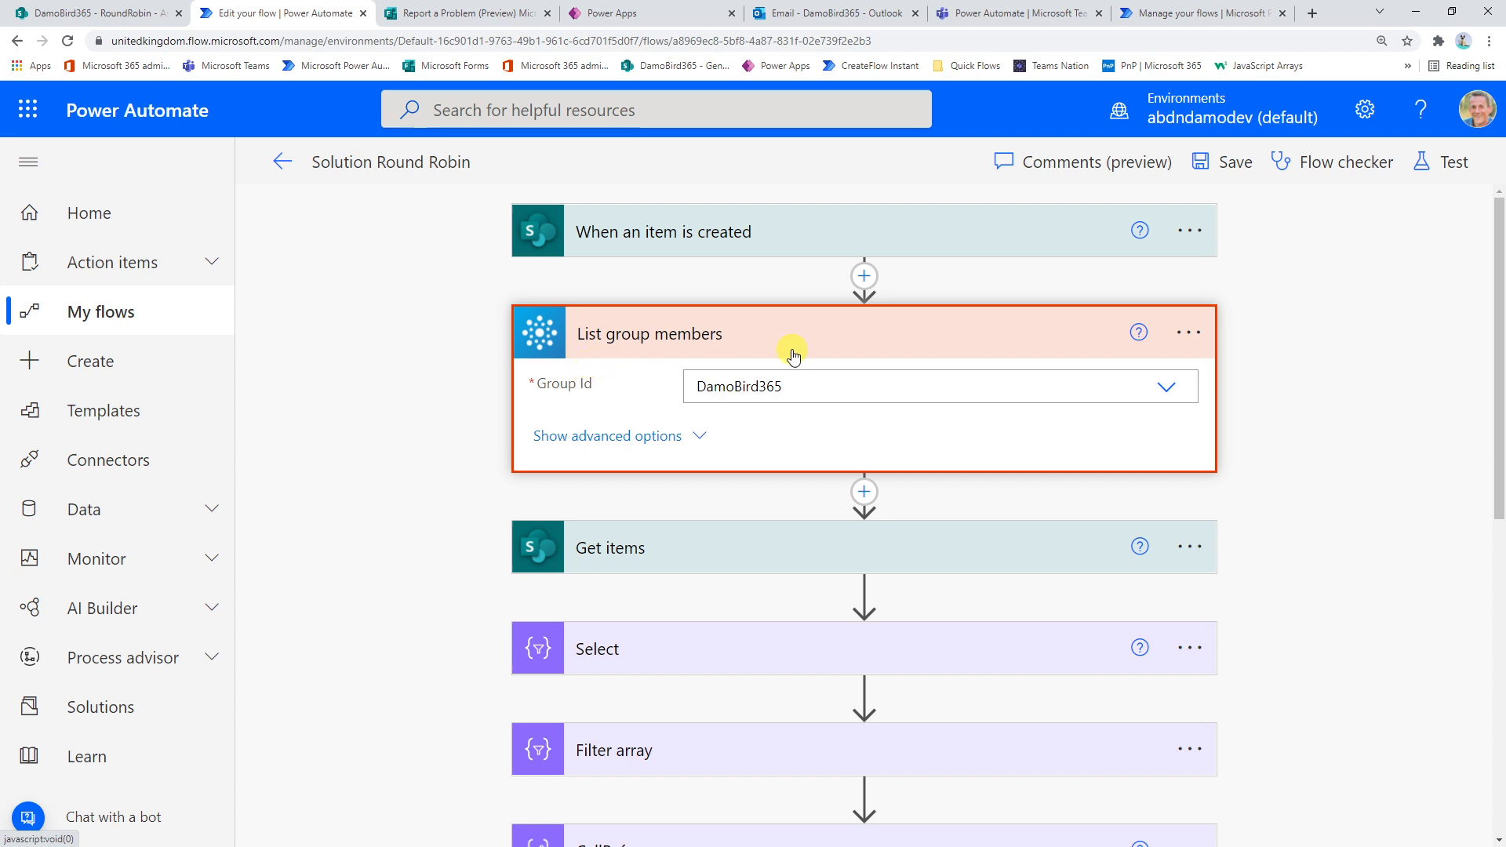
Step: Switch to Microsoft Teams and review the owners, members and guests of the DamoBird365 team
{"action": "left_click", "coordinate": [976, 14]}
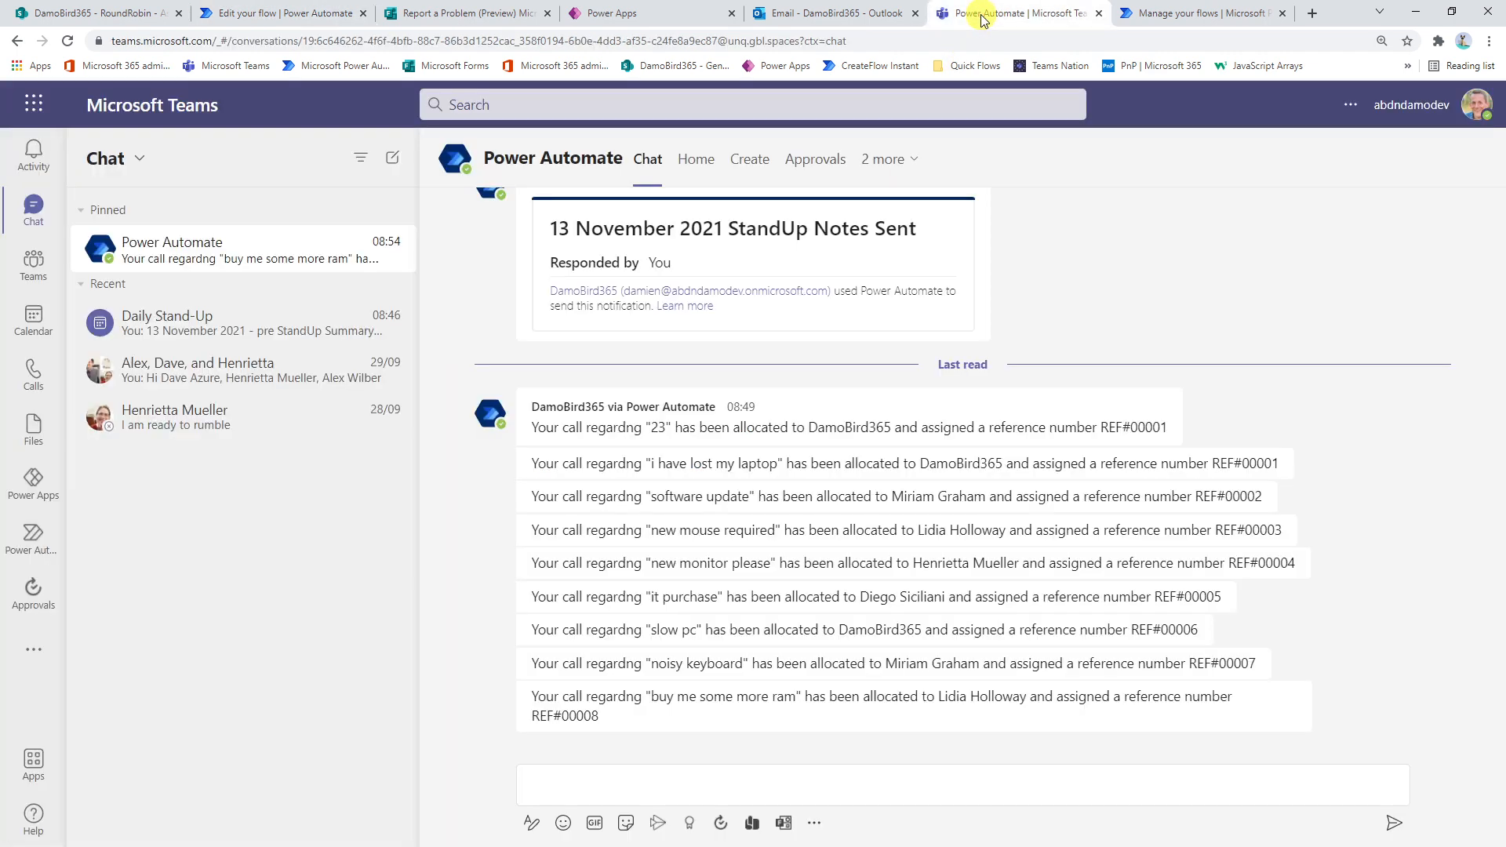
{"action": "left_click", "coordinate": [35, 263]}
{"action": "left_click", "coordinate": [394, 243]}
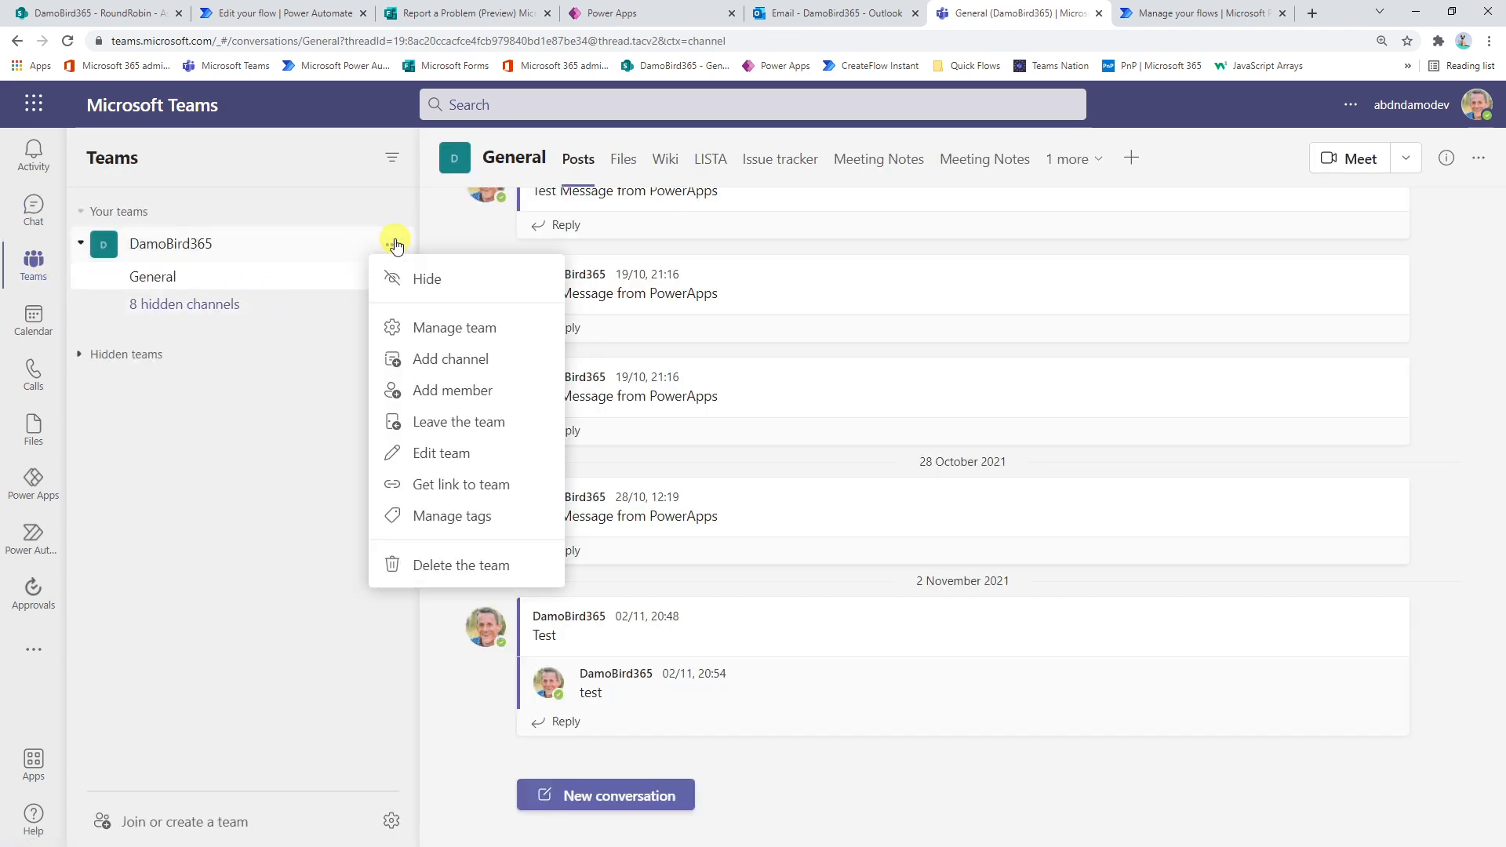
{"action": "left_click", "coordinate": [455, 330]}
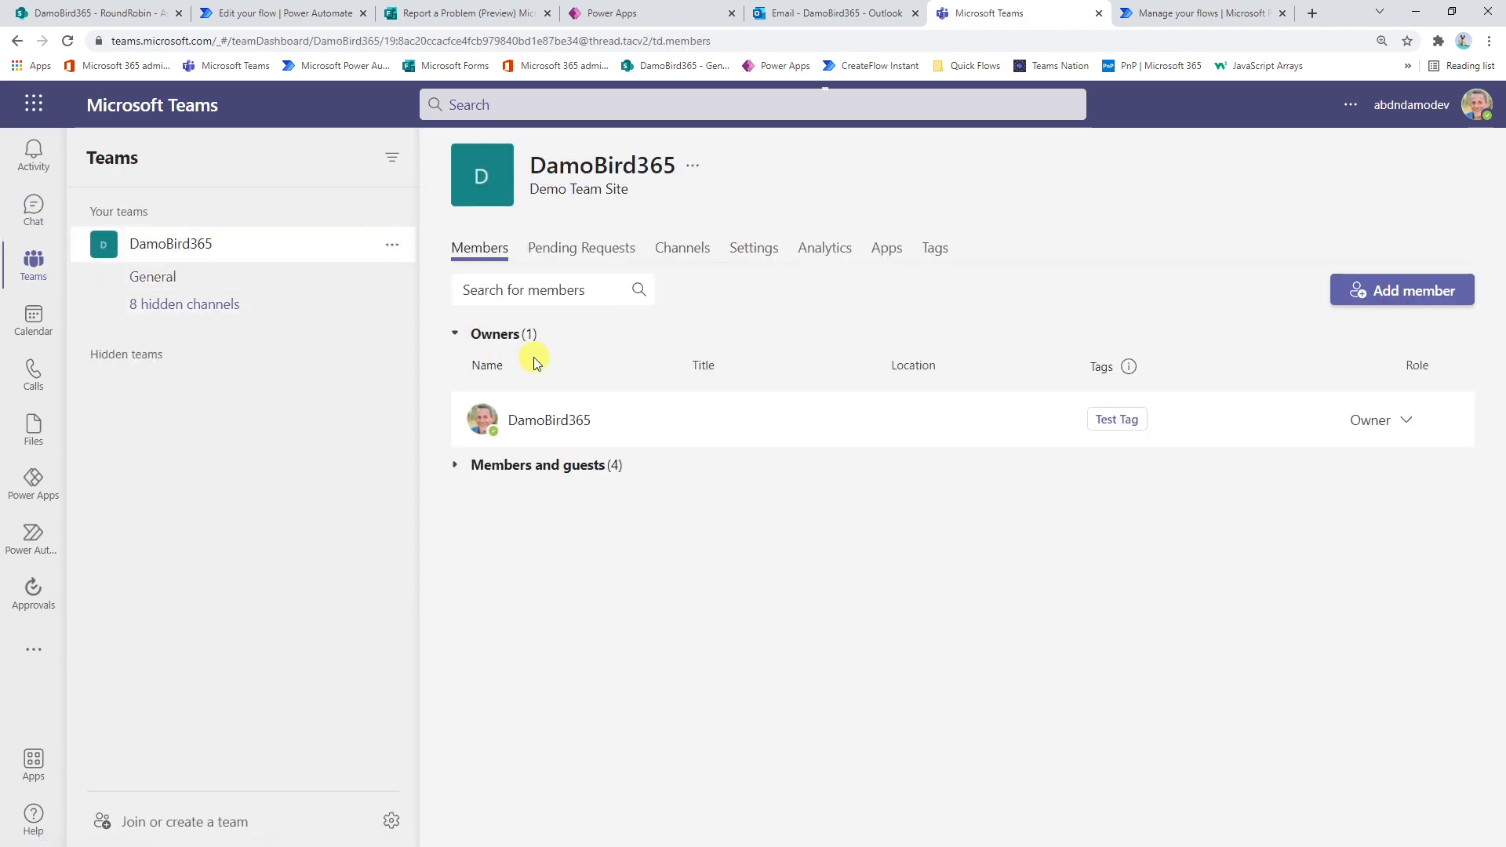
{"action": "left_click", "coordinate": [453, 469]}
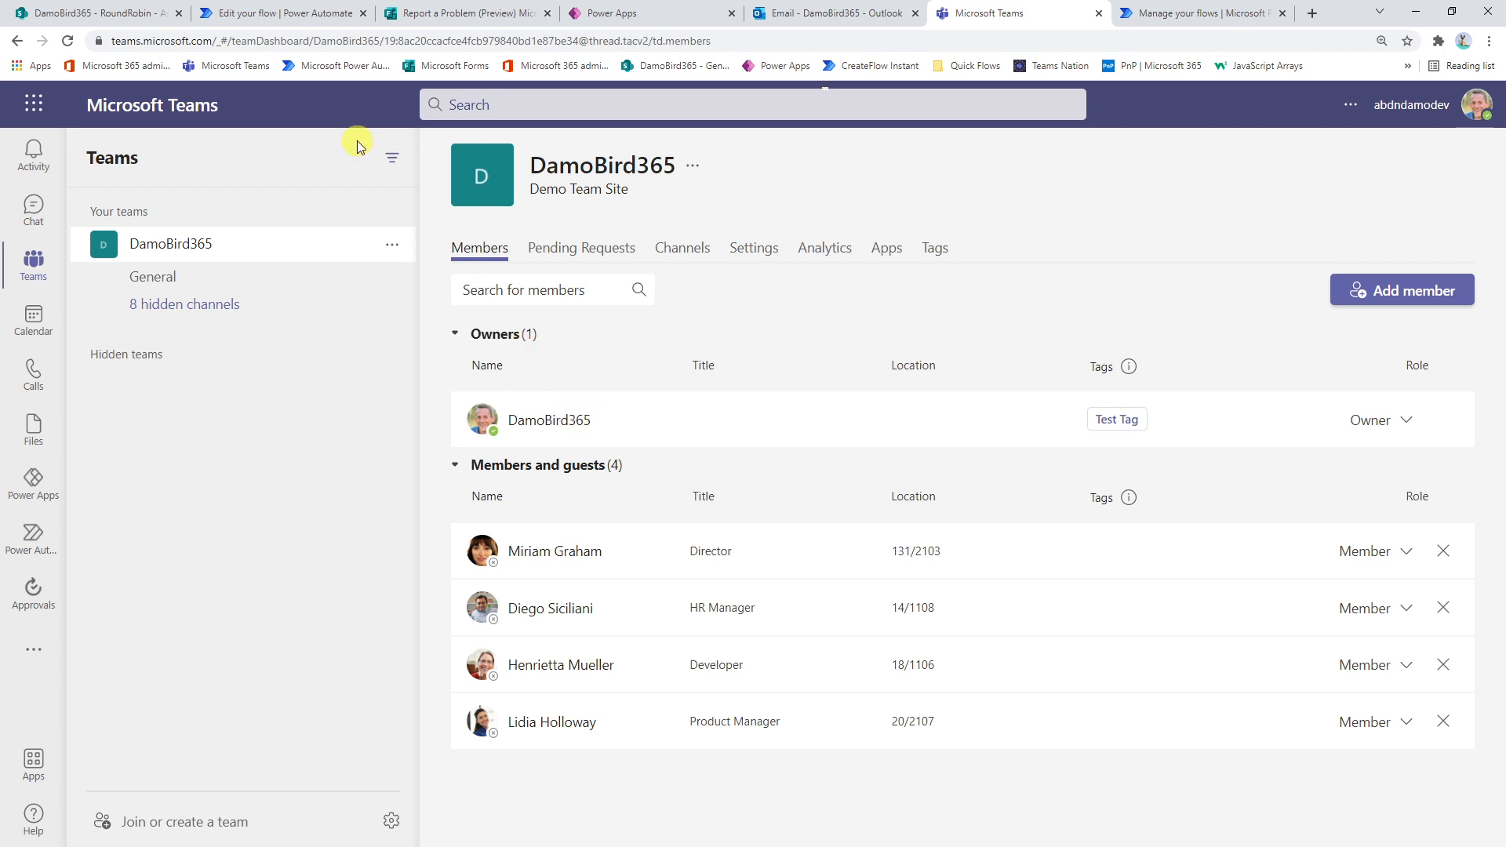
Step: Return to the Solution Round Robin flow, collapse List group members and examine the Get items action with its advanced options shown
{"action": "left_click", "coordinate": [292, 15]}
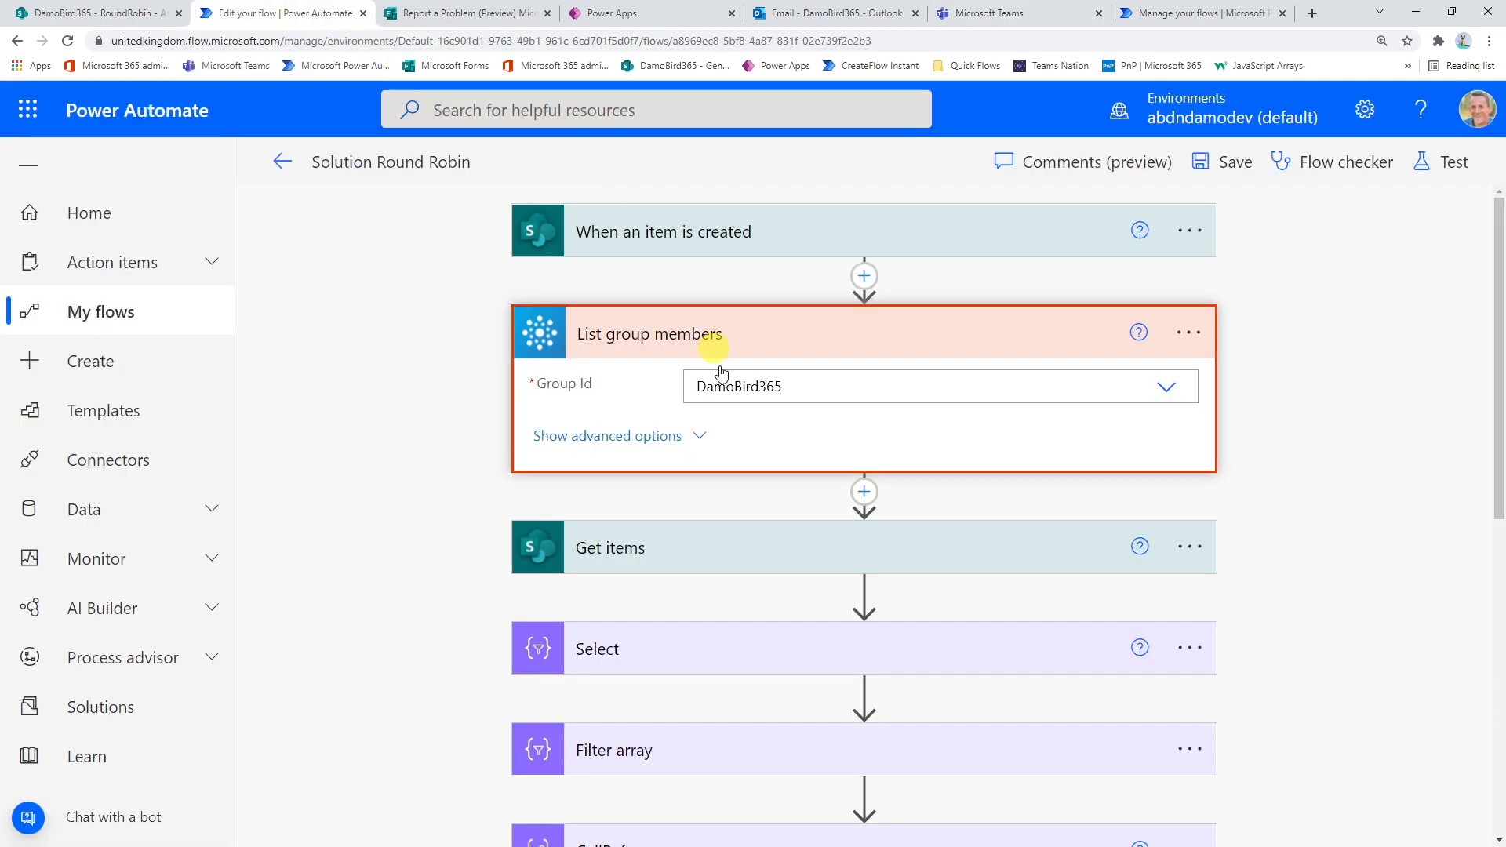
{"action": "left_click", "coordinate": [706, 333]}
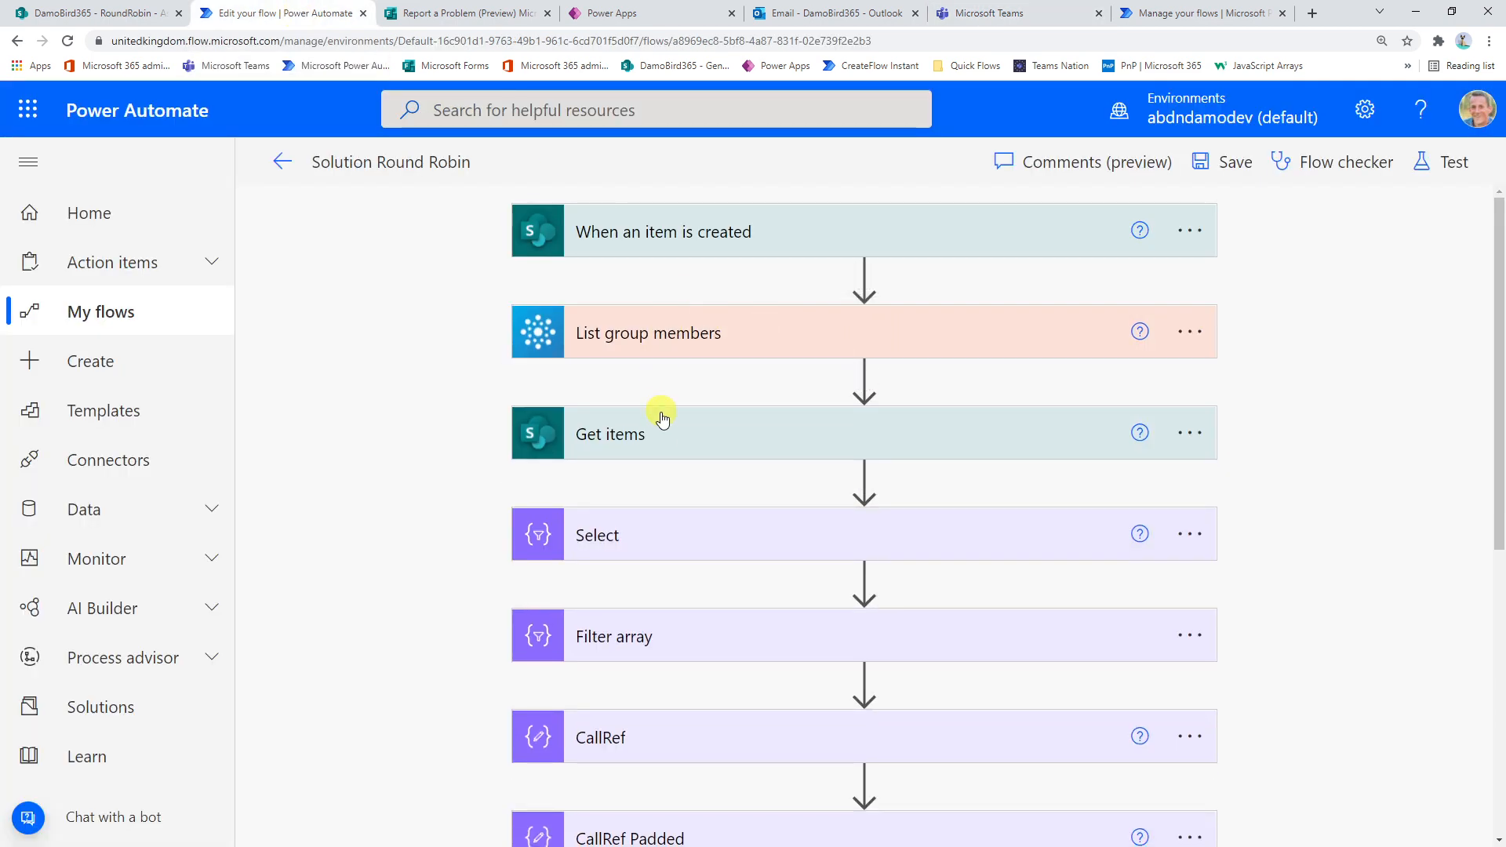
{"action": "left_click", "coordinate": [670, 438]}
{"action": "scroll", "coordinate": [699, 445], "scroll_direction": "down", "scroll_amount": 1}
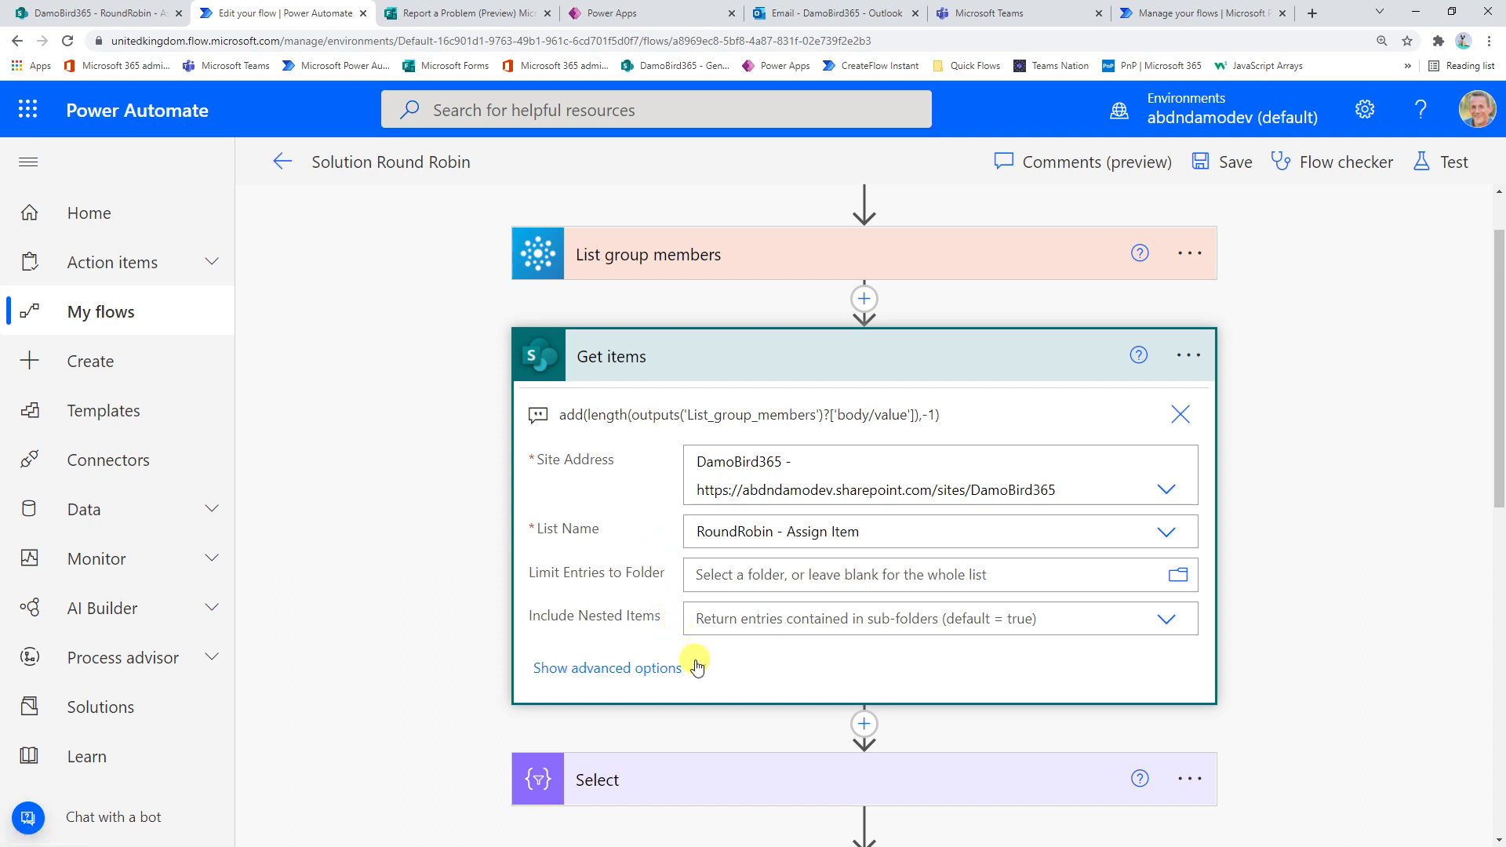
{"action": "left_click", "coordinate": [638, 666]}
{"action": "scroll", "coordinate": [639, 663], "scroll_direction": "down", "scroll_amount": 2}
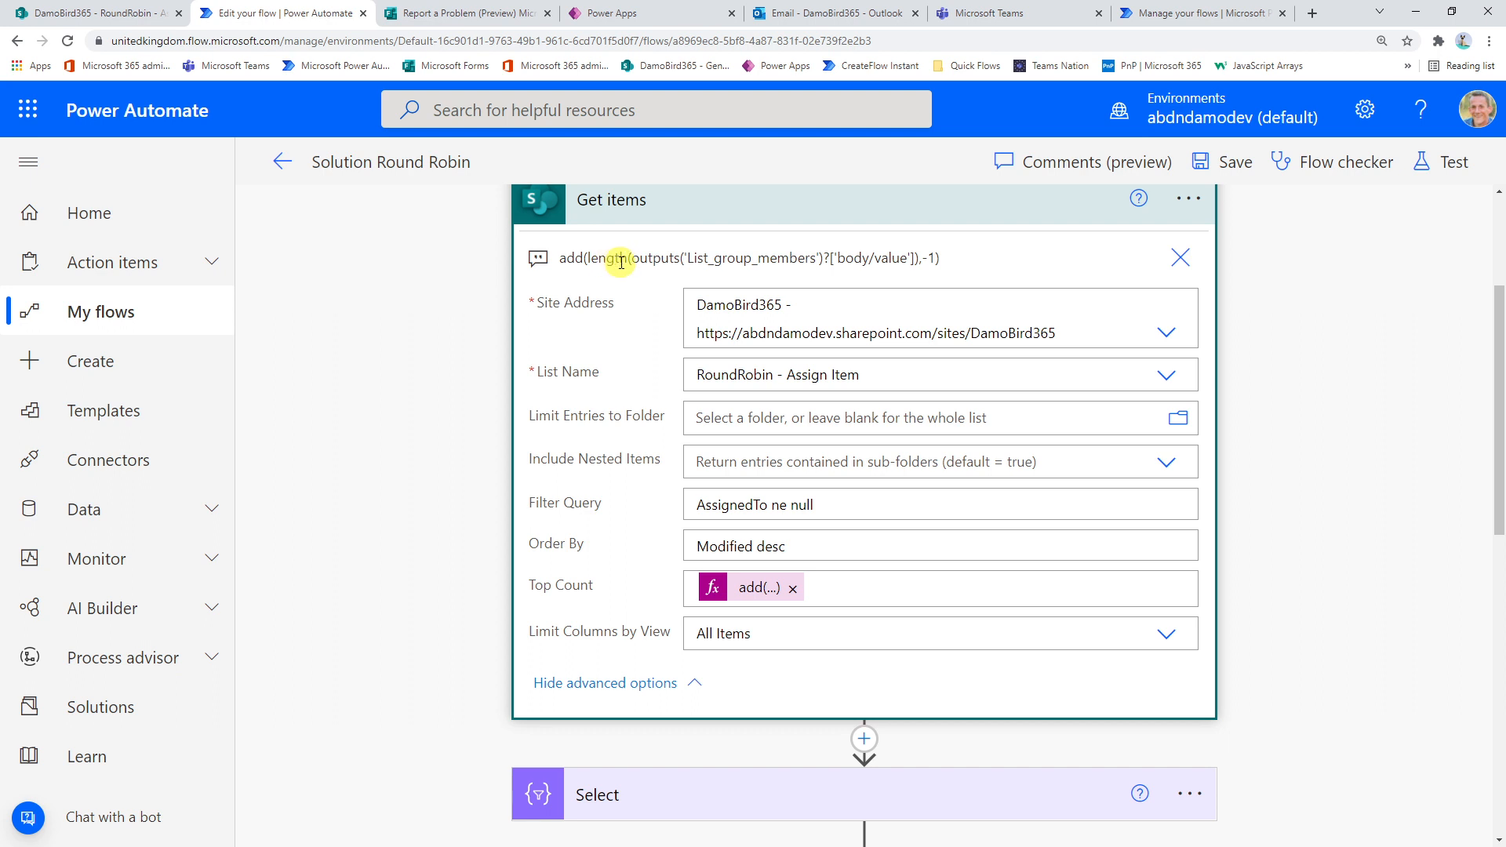
Step: Highlight the length(outputs('List_group_members')?['body/value']) part of the Get items note, examine it and collapse the action
{"action": "left_click_drag", "start_coordinate": [591, 259], "coordinate": [906, 262]}
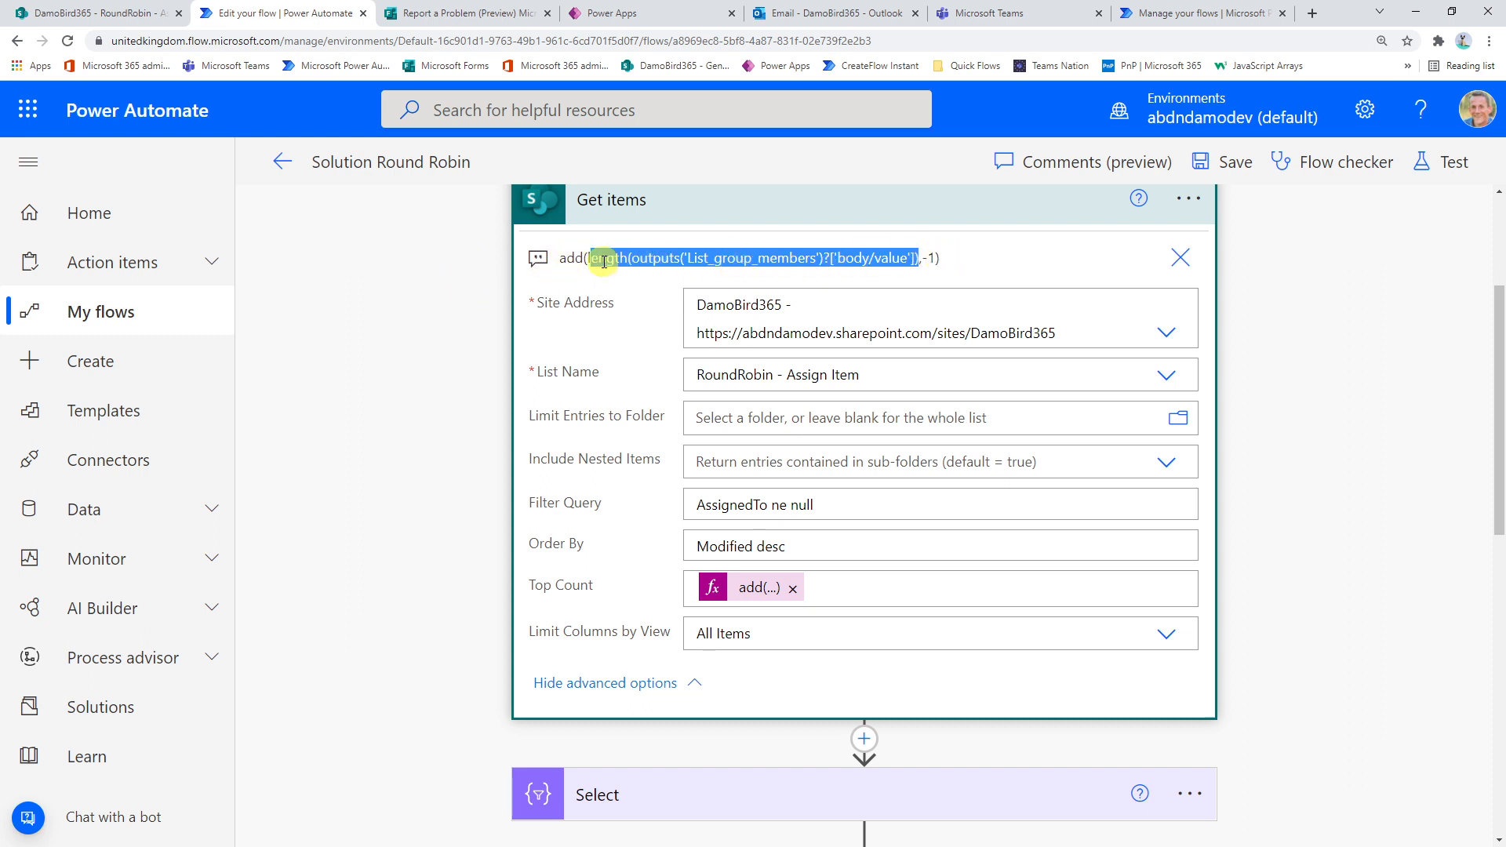
{"action": "scroll", "coordinate": [620, 337], "scroll_direction": "up", "scroll_amount": 2}
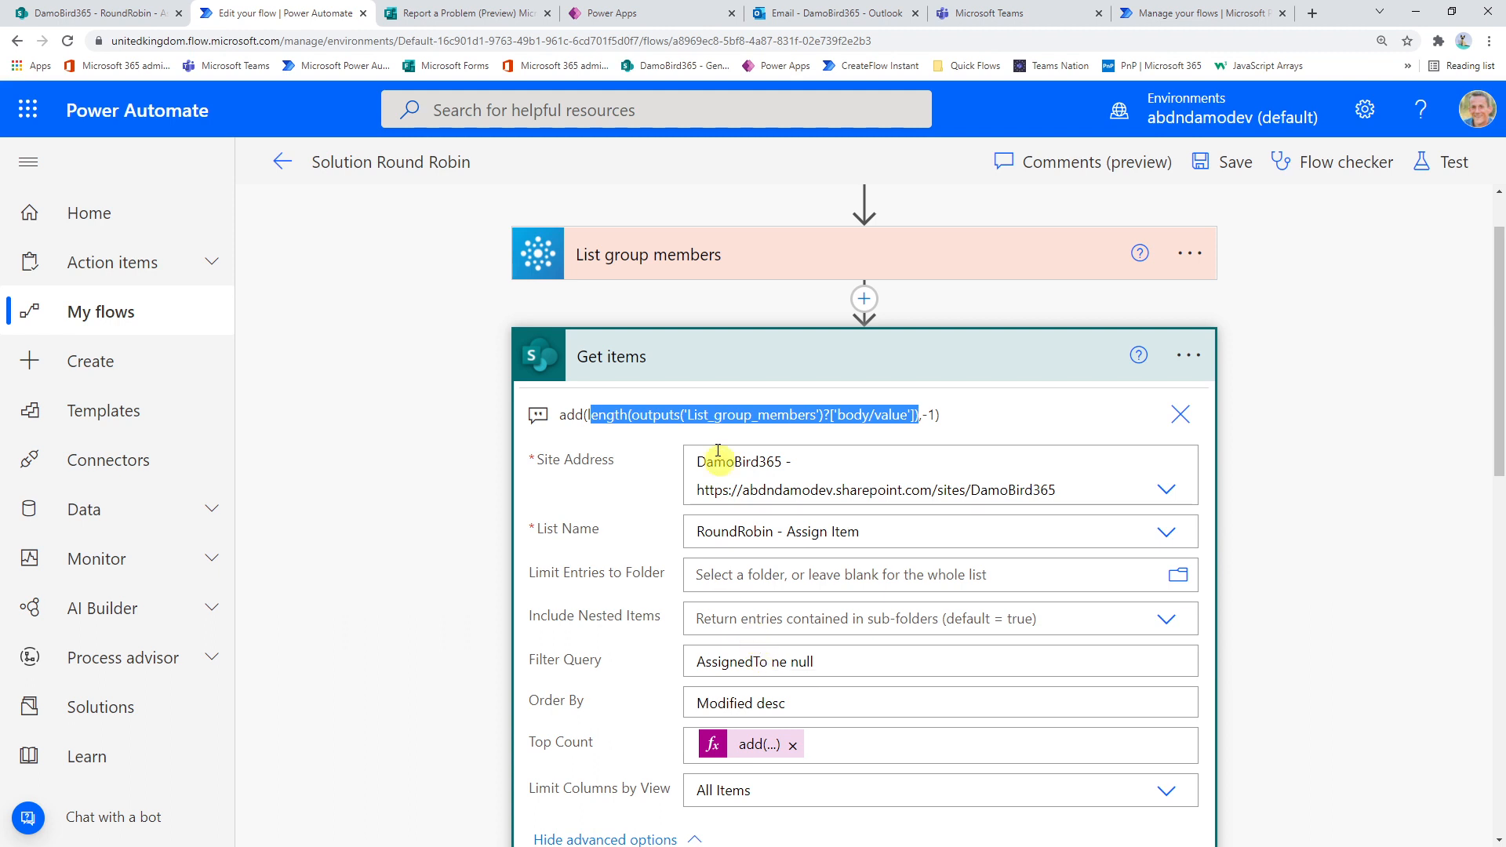
{"action": "left_click", "coordinate": [739, 365]}
{"action": "scroll", "coordinate": [824, 434], "scroll_direction": "up", "scroll_amount": 1}
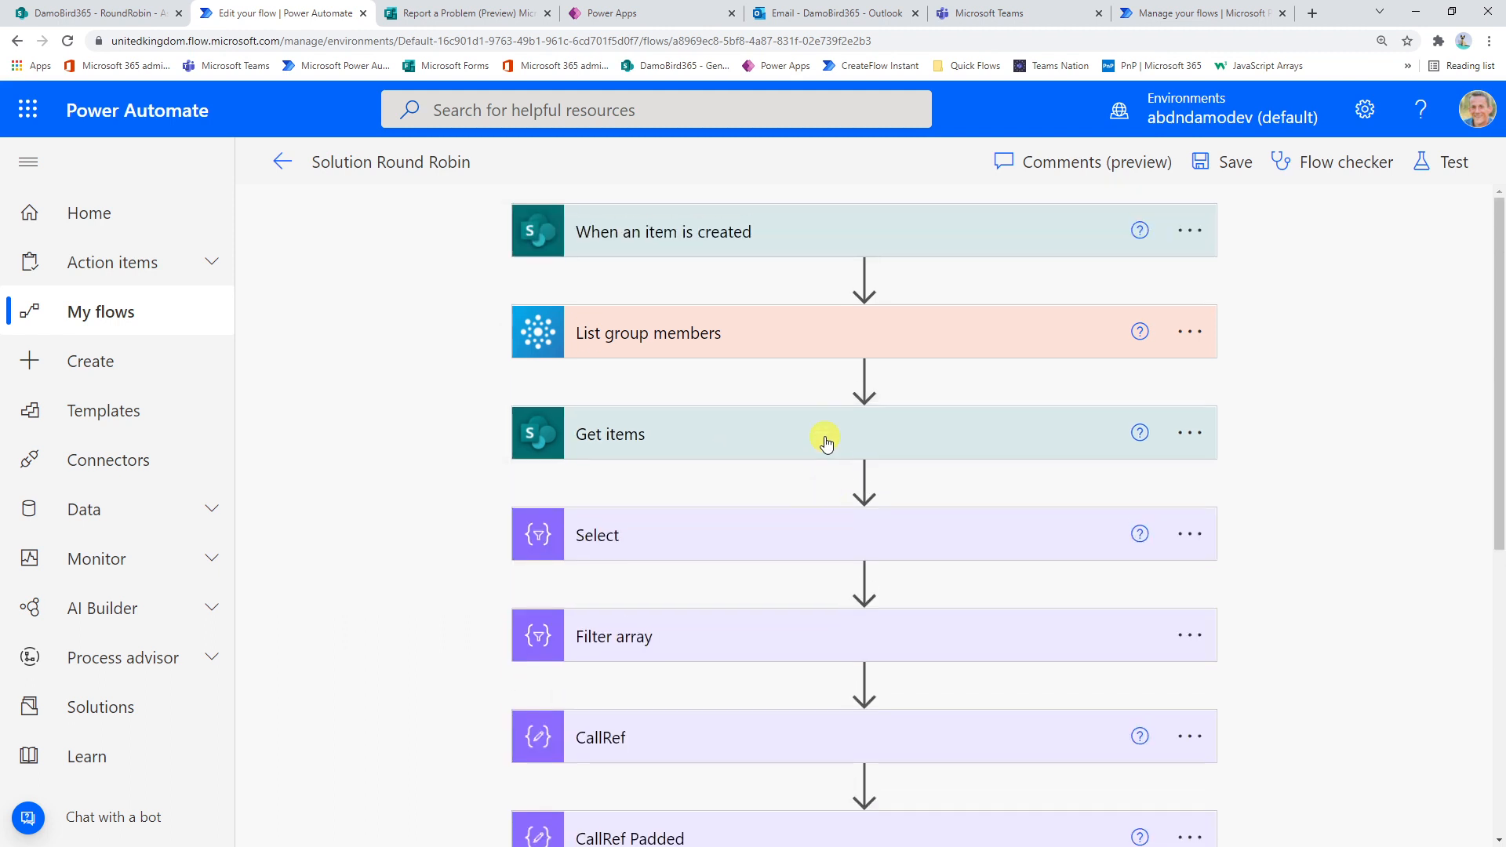
Step: Review the Concurrency Control and Split On settings of the "When an item is created" trigger and close them without changes
{"action": "left_click", "coordinate": [1198, 234]}
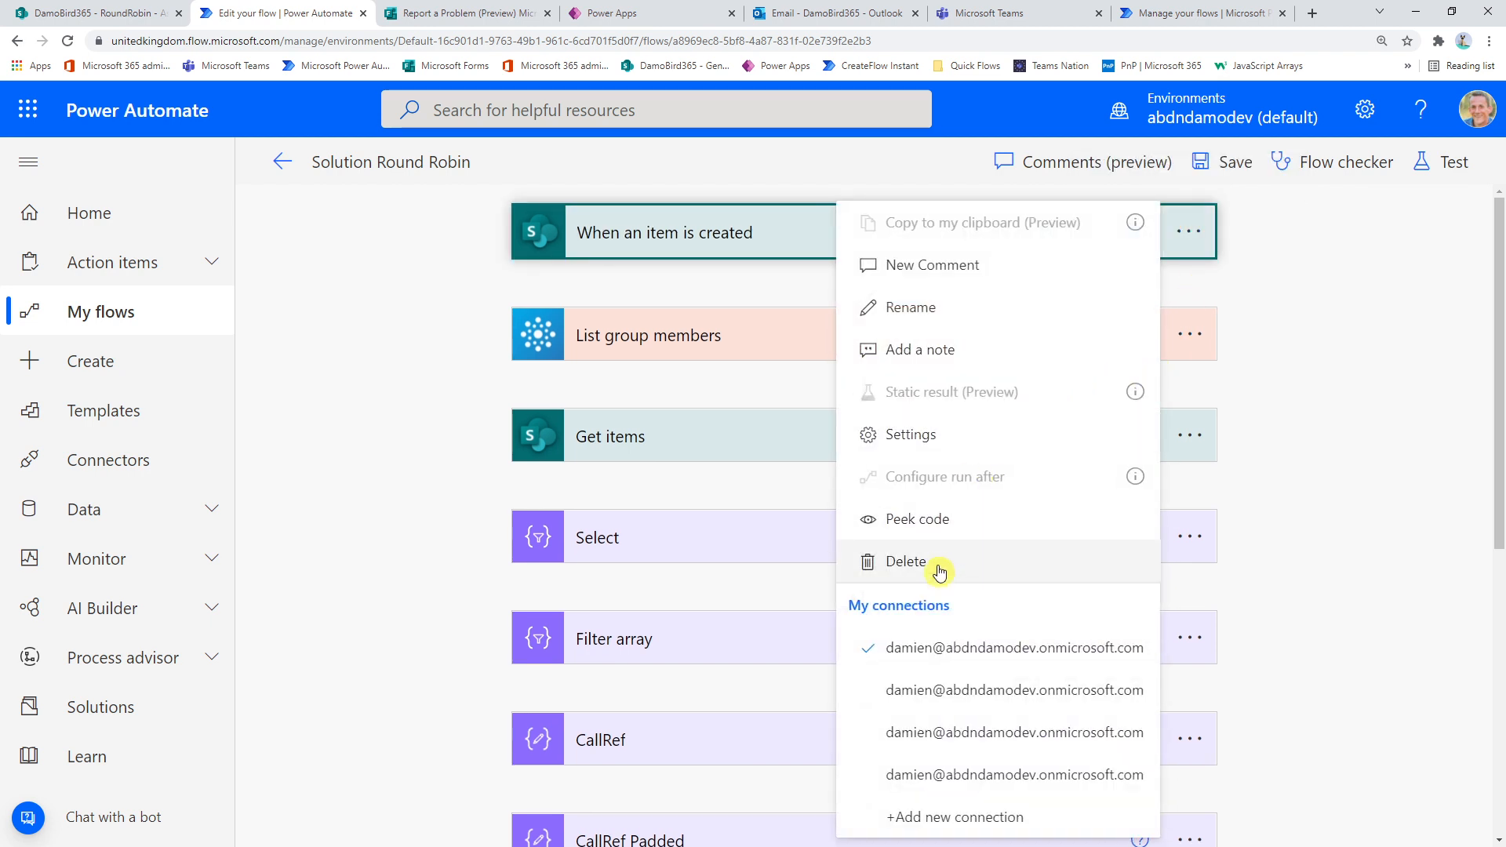
{"action": "left_click", "coordinate": [910, 434]}
{"action": "scroll", "coordinate": [690, 629], "scroll_direction": "down", "scroll_amount": 3}
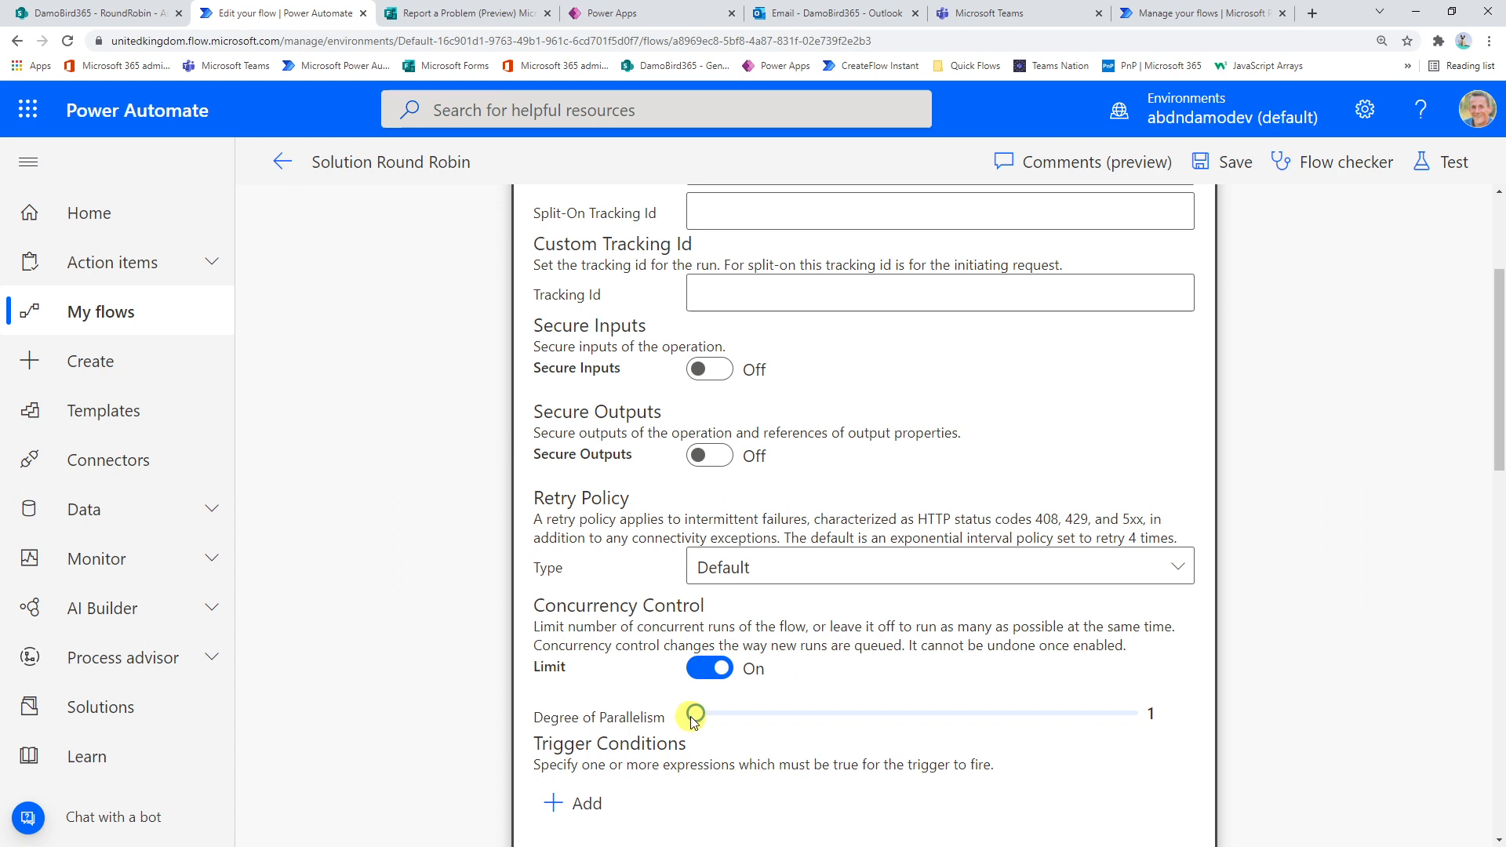
{"action": "scroll", "coordinate": [776, 694], "scroll_direction": "up", "scroll_amount": 2}
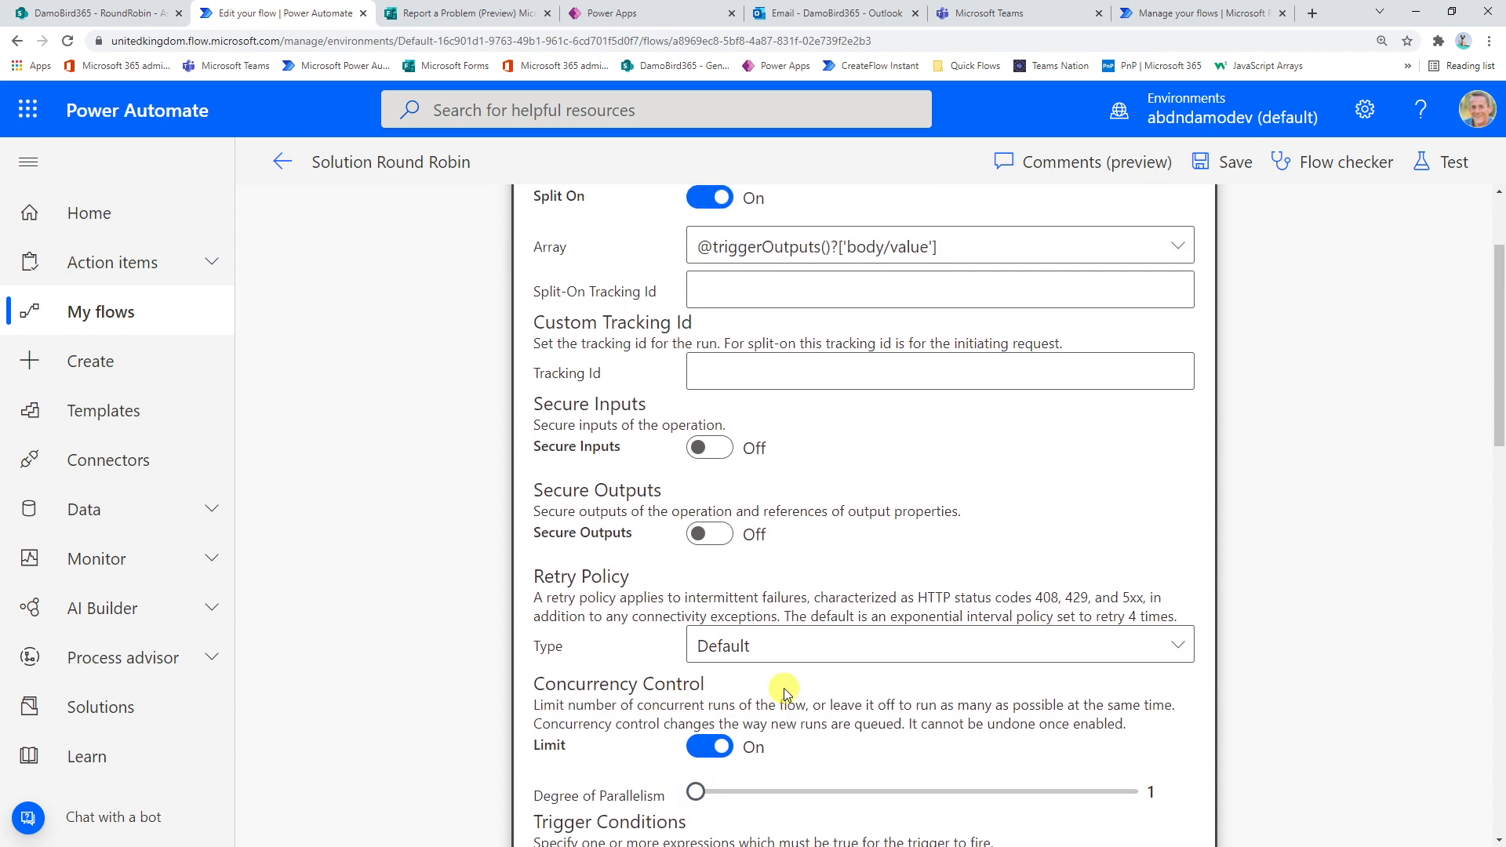
{"action": "scroll", "coordinate": [857, 528], "scroll_direction": "up", "scroll_amount": 1}
{"action": "scroll", "coordinate": [879, 481], "scroll_direction": "down", "scroll_amount": 5}
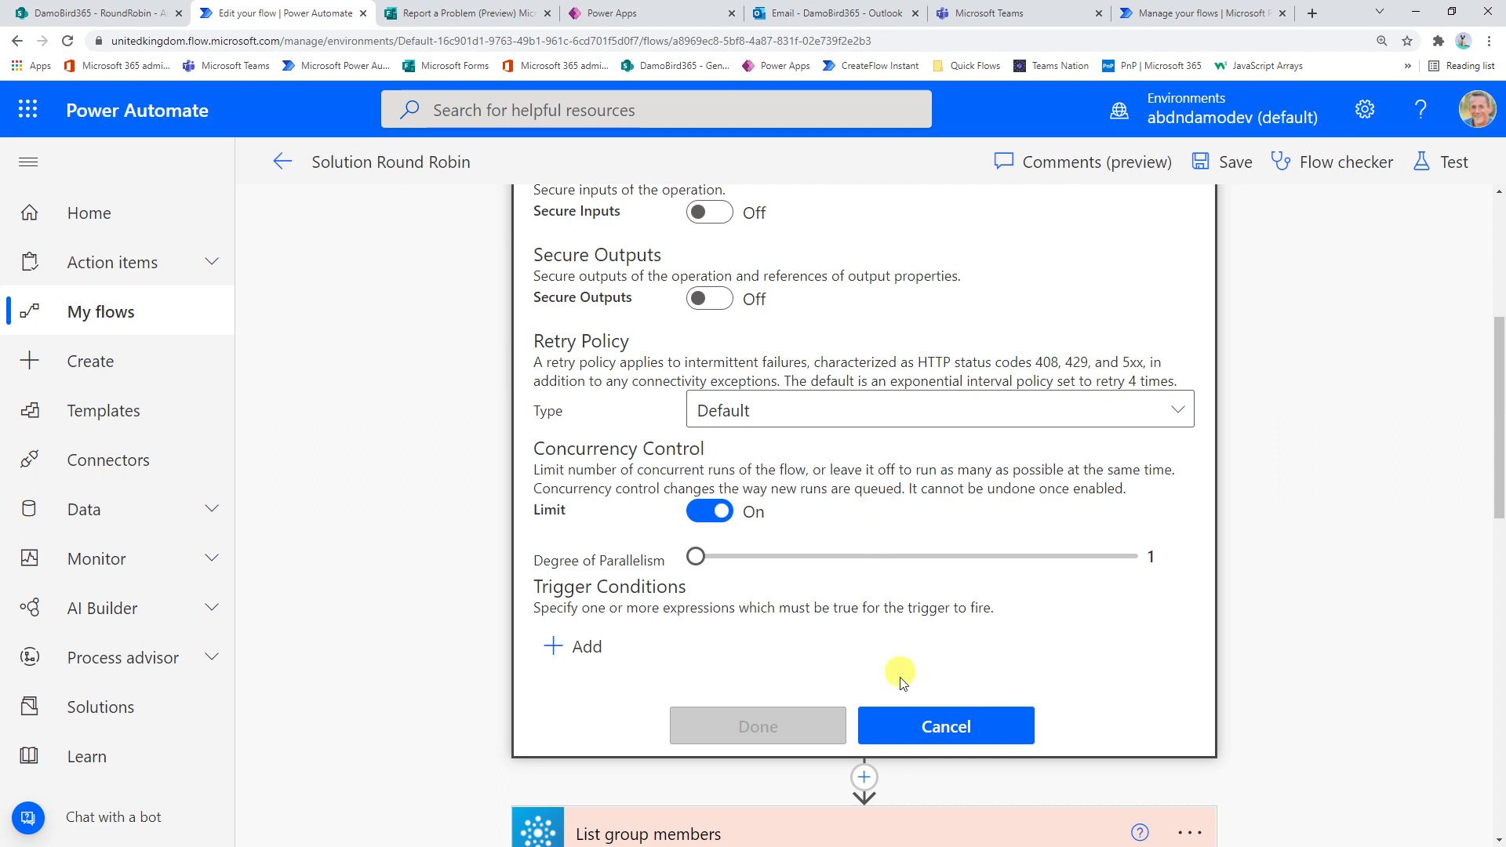
{"action": "left_click", "coordinate": [952, 731]}
{"action": "scroll", "coordinate": [682, 236], "scroll_direction": "up", "scroll_amount": 3}
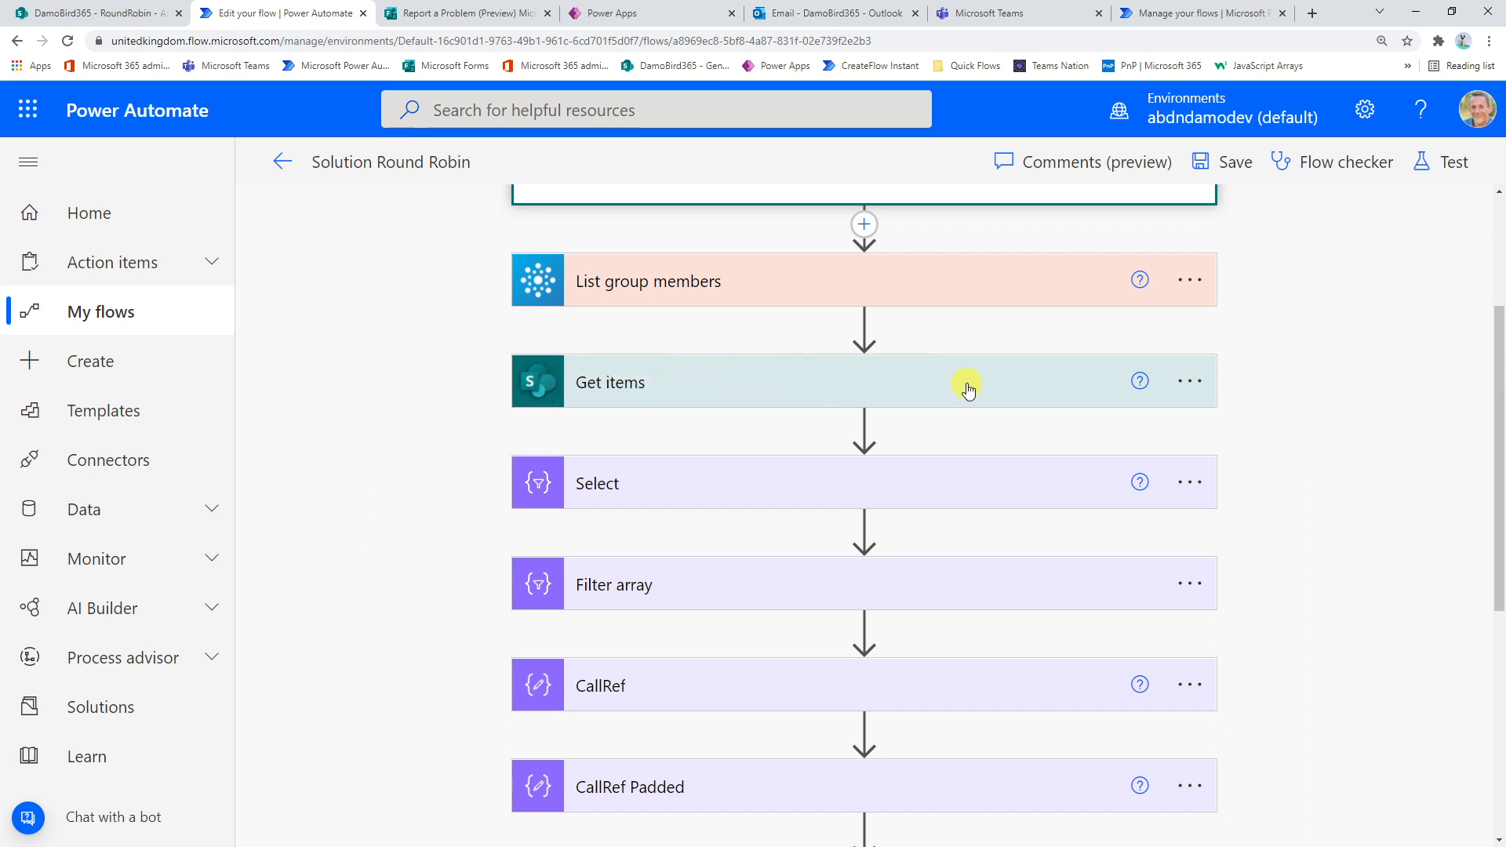
Step: Expand the Select action and examine its From and Map fields
{"action": "scroll", "coordinate": [950, 390], "scroll_direction": "down", "scroll_amount": 2}
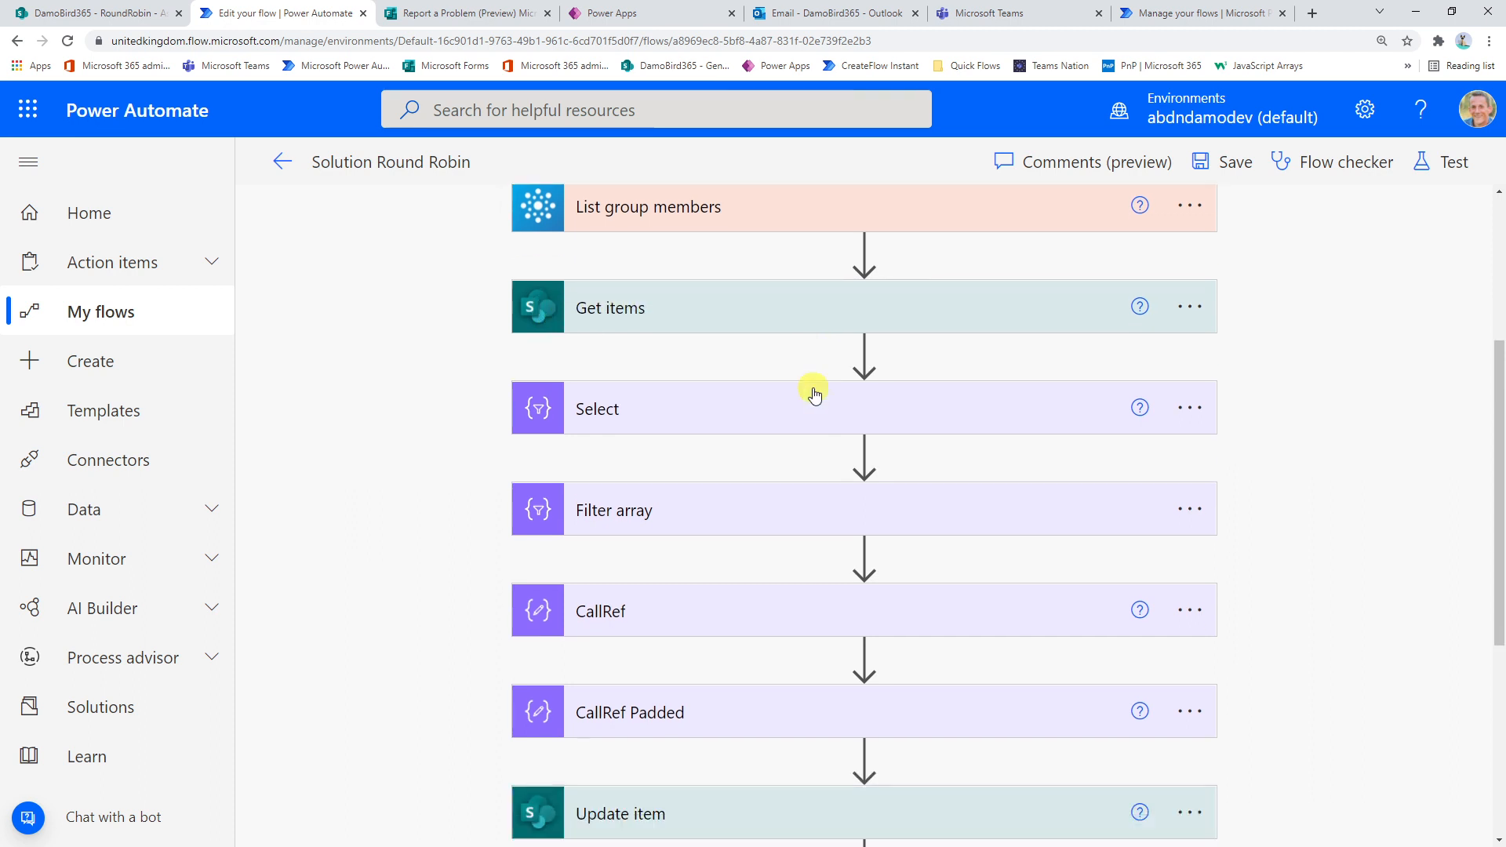
{"action": "scroll", "coordinate": [659, 377], "scroll_direction": "up", "scroll_amount": 1}
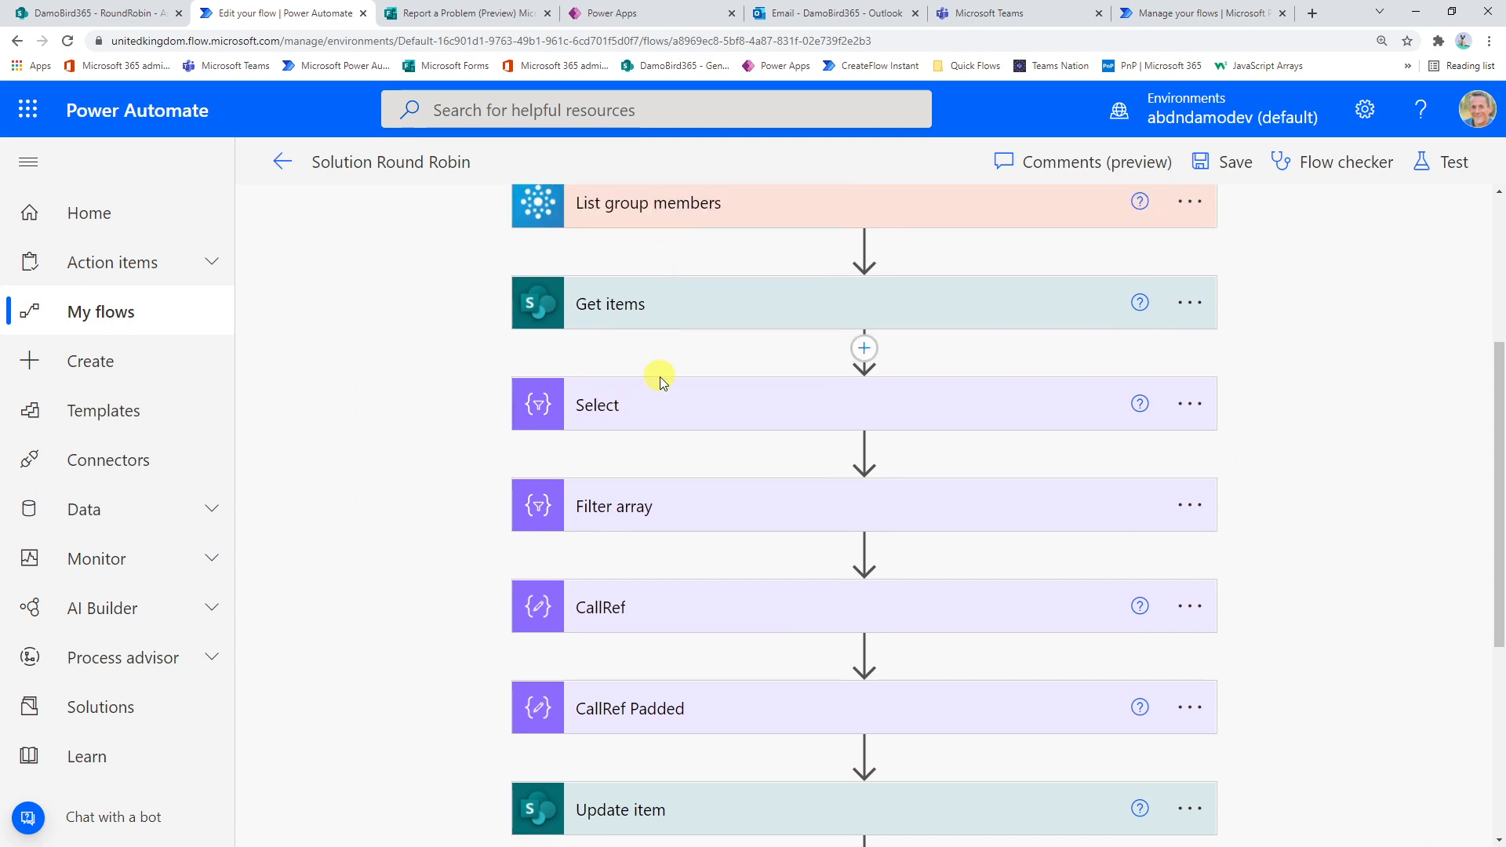
{"action": "left_click", "coordinate": [672, 404]}
{"action": "scroll", "coordinate": [739, 318], "scroll_direction": "down", "scroll_amount": 2}
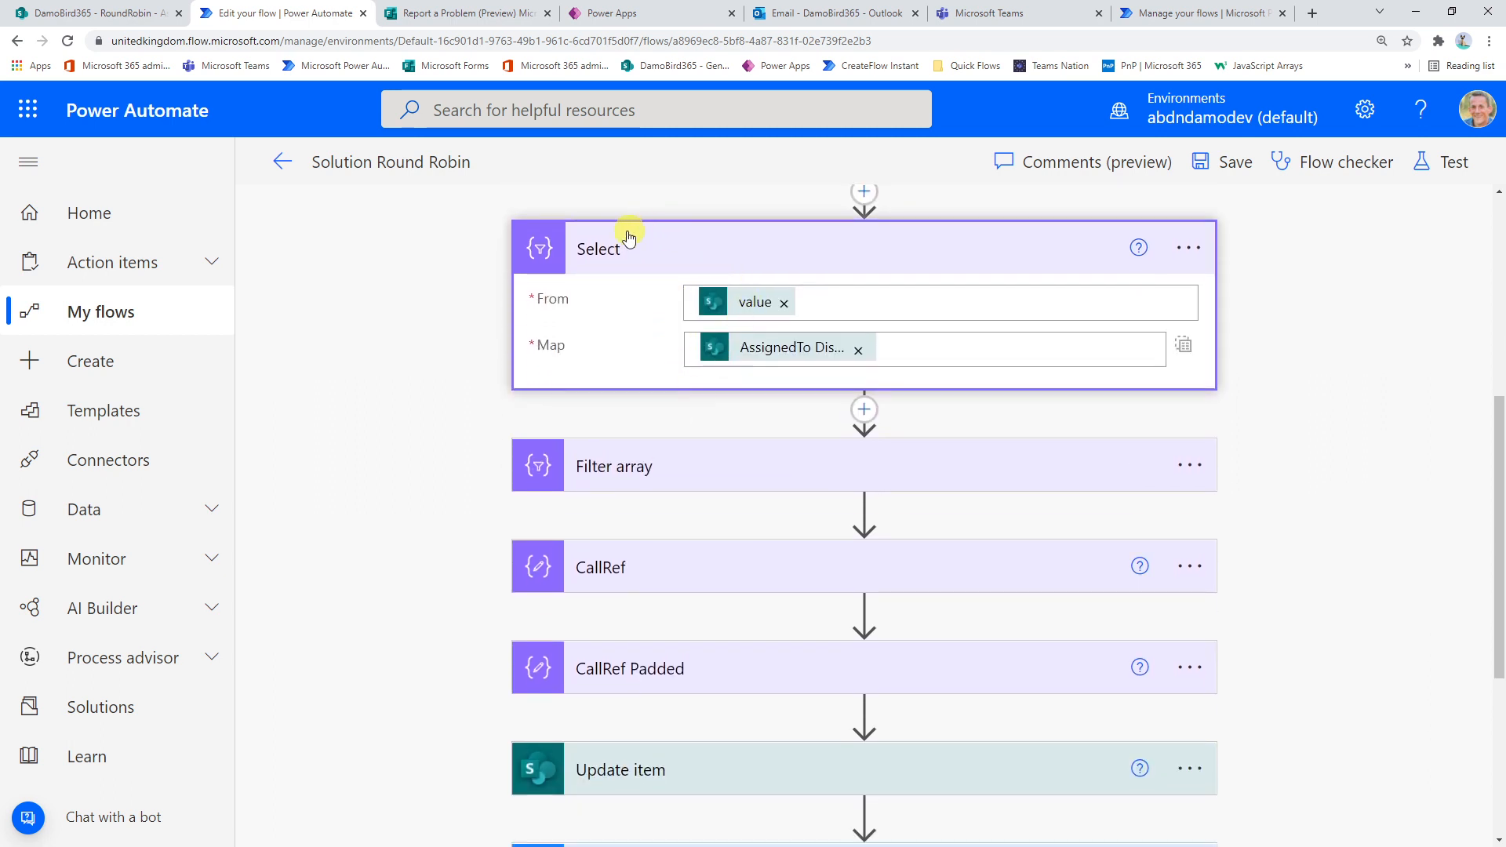
{"action": "scroll", "coordinate": [706, 279], "scroll_direction": "up", "scroll_amount": 1}
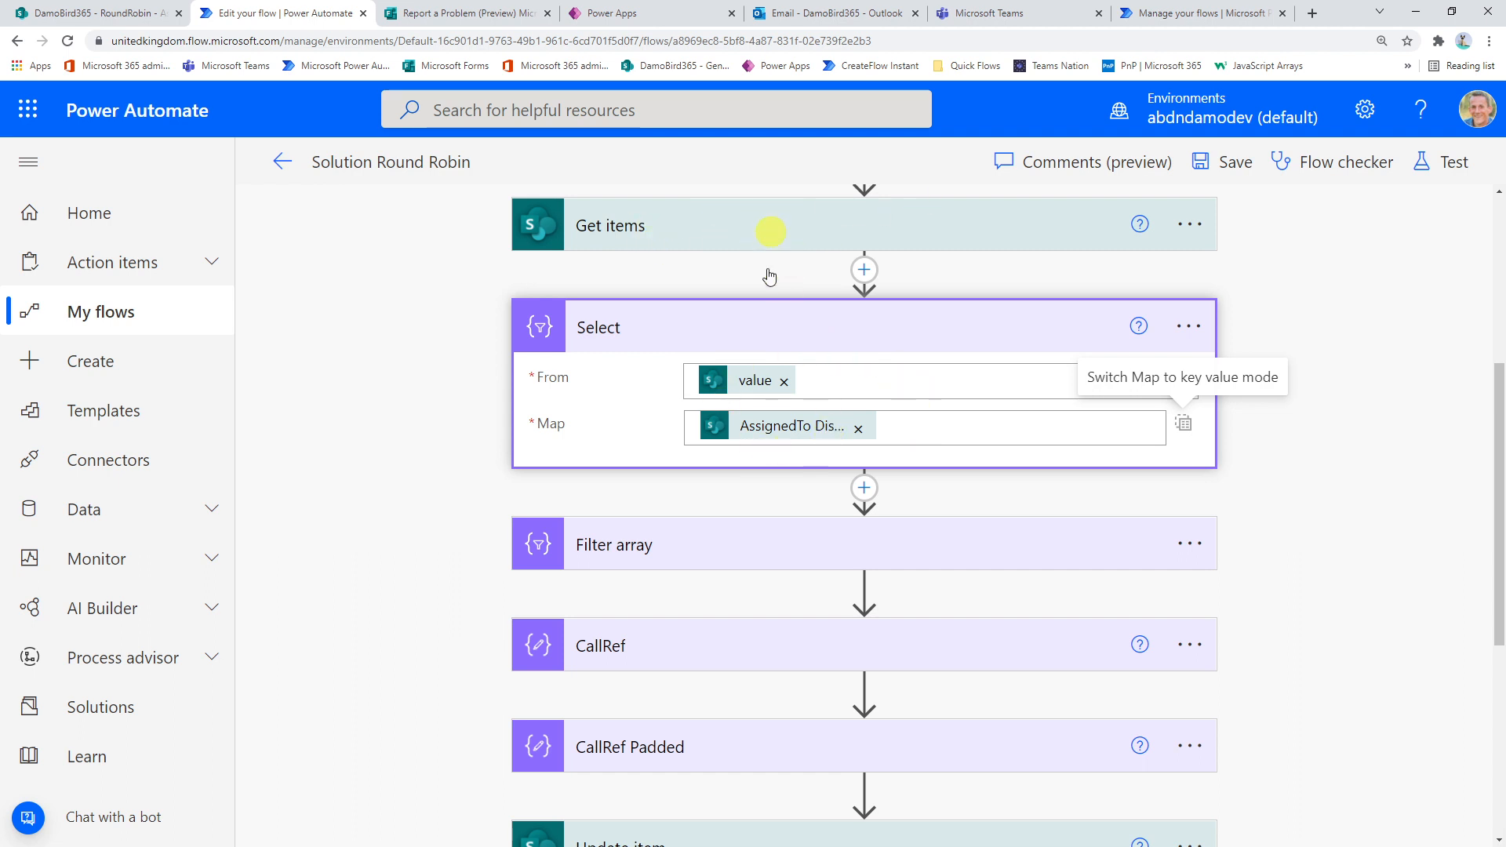
Step: Expand the Filter array action and examine its From source and "does not contain" condition alongside the List group members and Select actions
{"action": "left_click", "coordinate": [744, 548]}
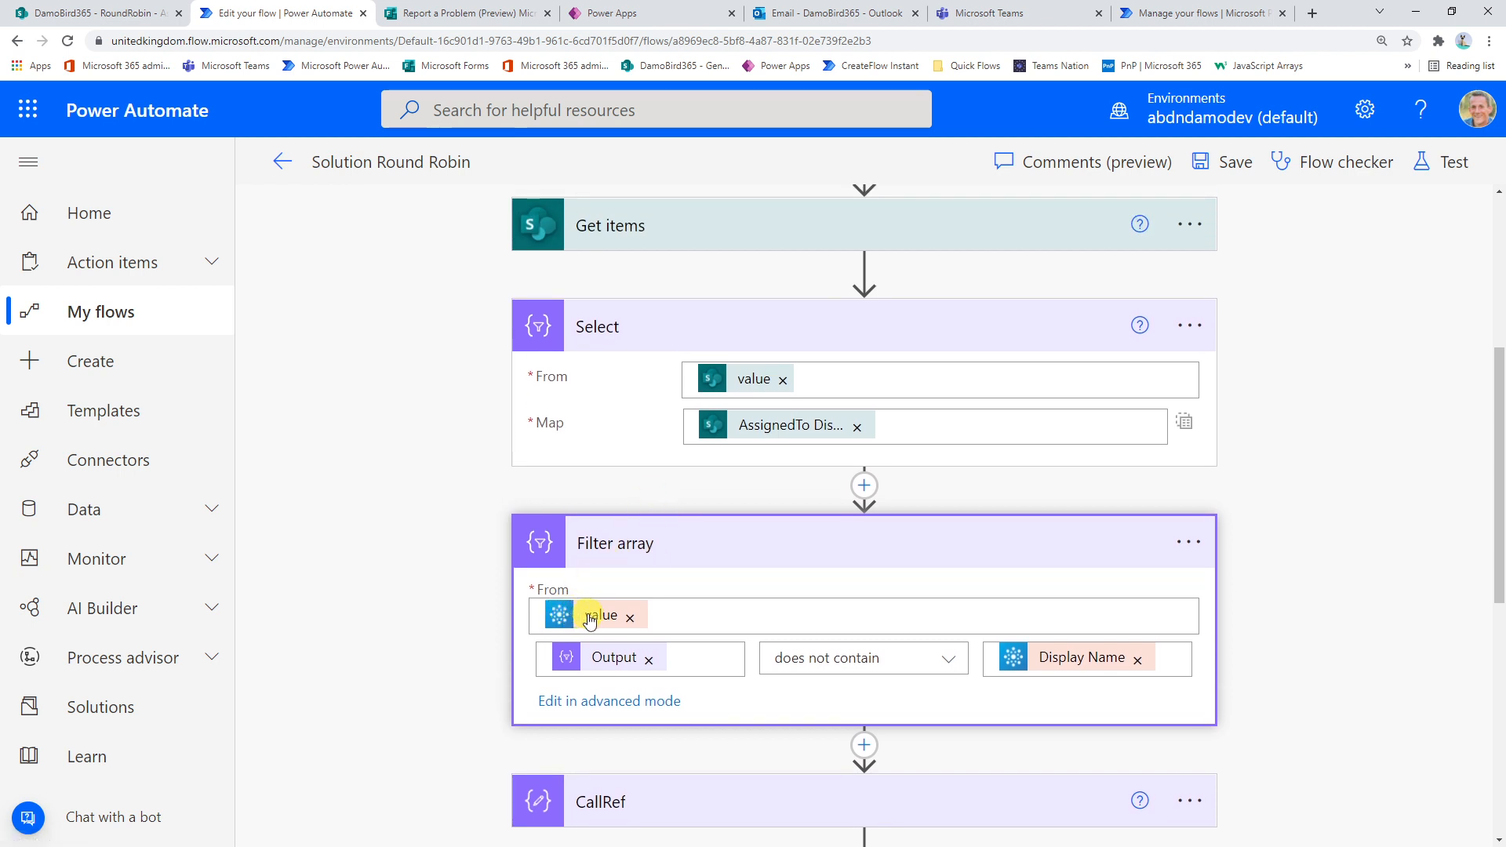
{"action": "scroll", "coordinate": [609, 464], "scroll_direction": "up", "scroll_amount": 3}
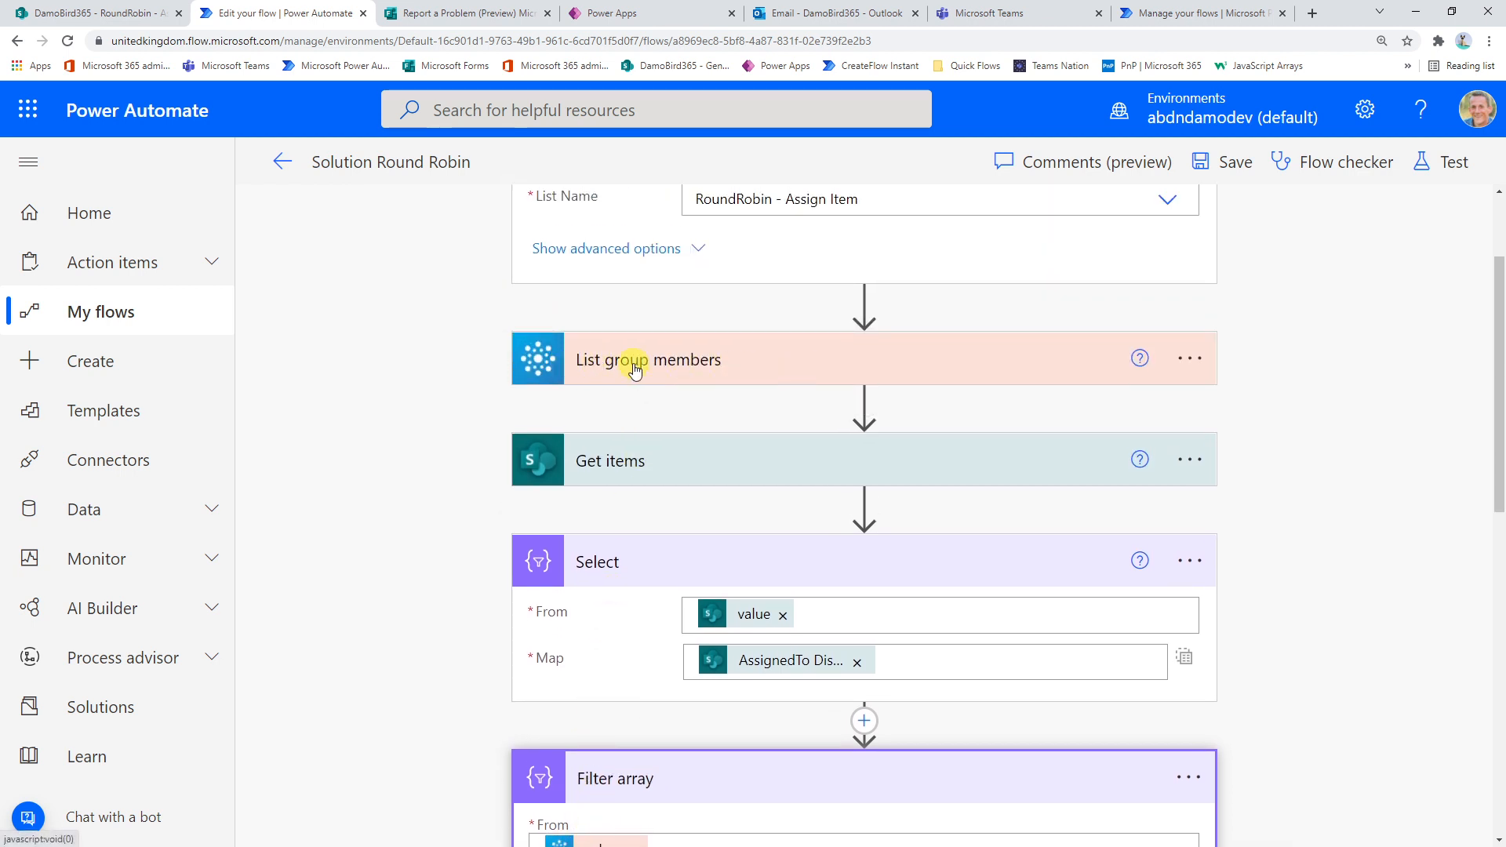
{"action": "scroll", "coordinate": [940, 359], "scroll_direction": "down", "scroll_amount": 5}
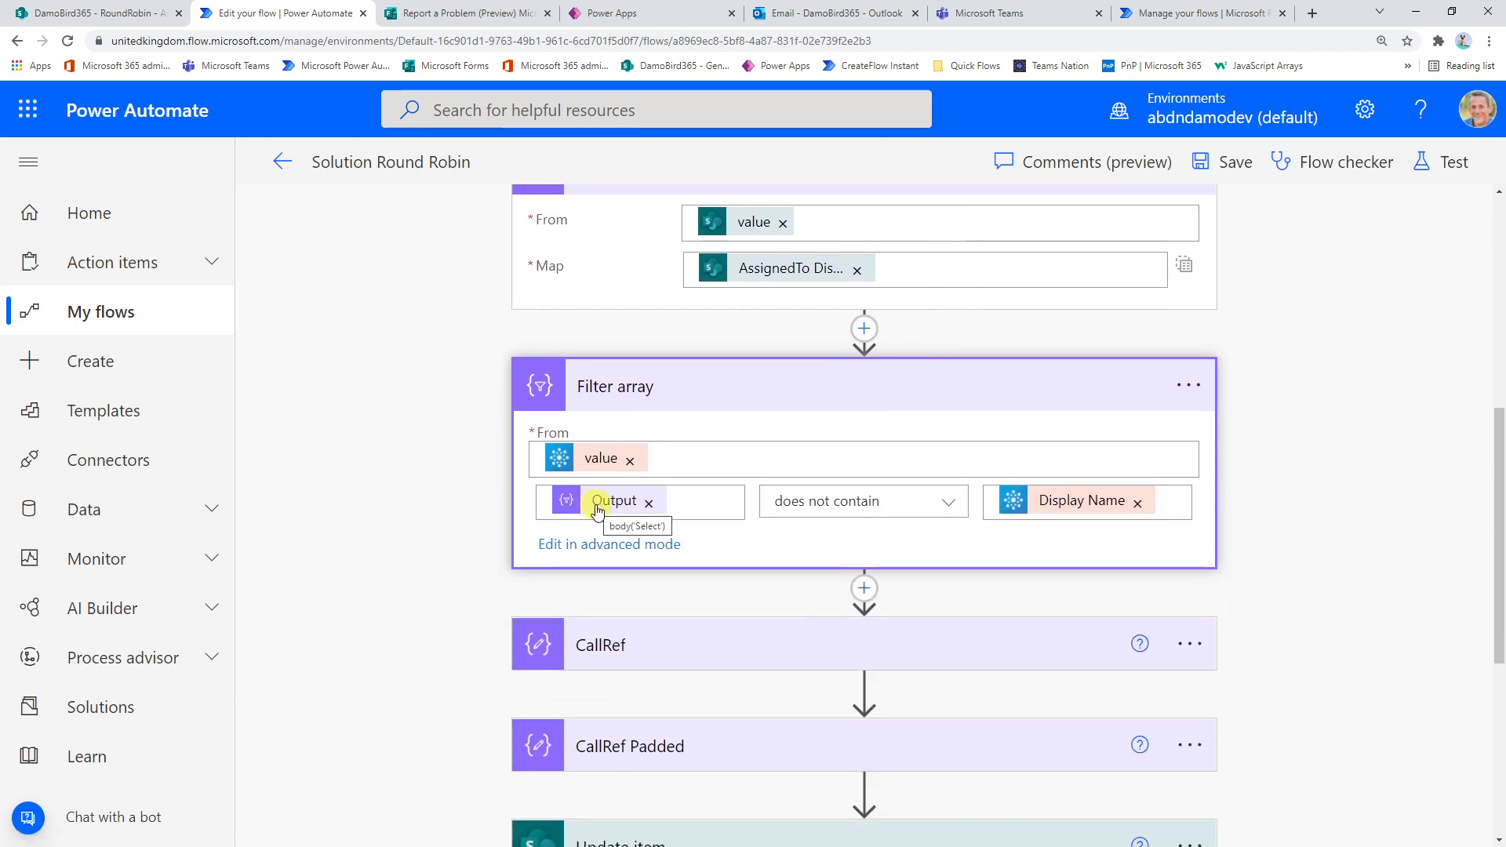
{"action": "scroll", "coordinate": [599, 510], "scroll_direction": "up", "scroll_amount": 1}
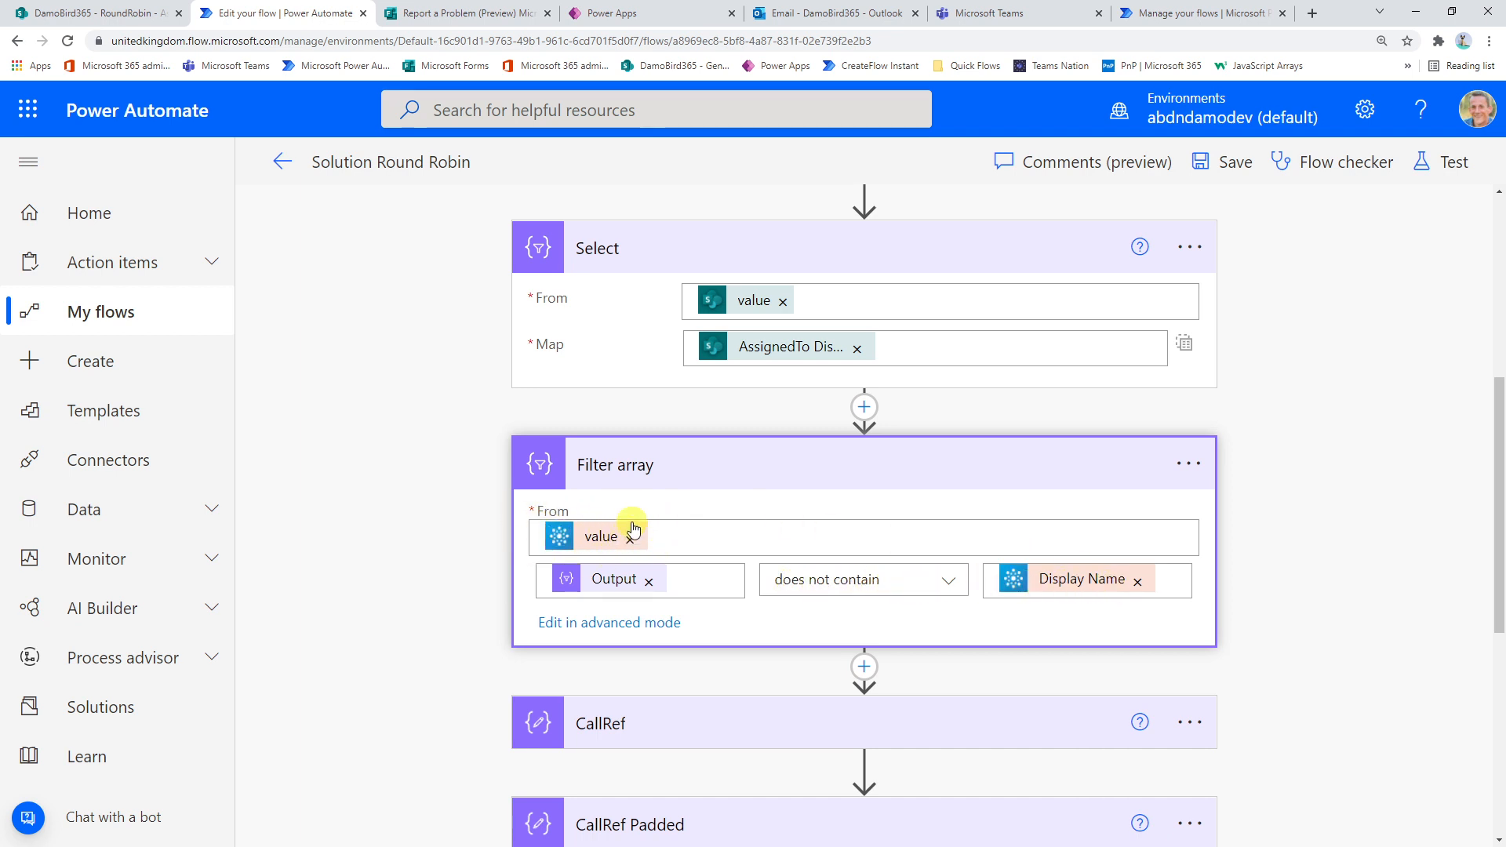
{"action": "scroll", "coordinate": [648, 505], "scroll_direction": "up", "scroll_amount": 1}
{"action": "scroll", "coordinate": [648, 505], "scroll_direction": "up", "scroll_amount": 2}
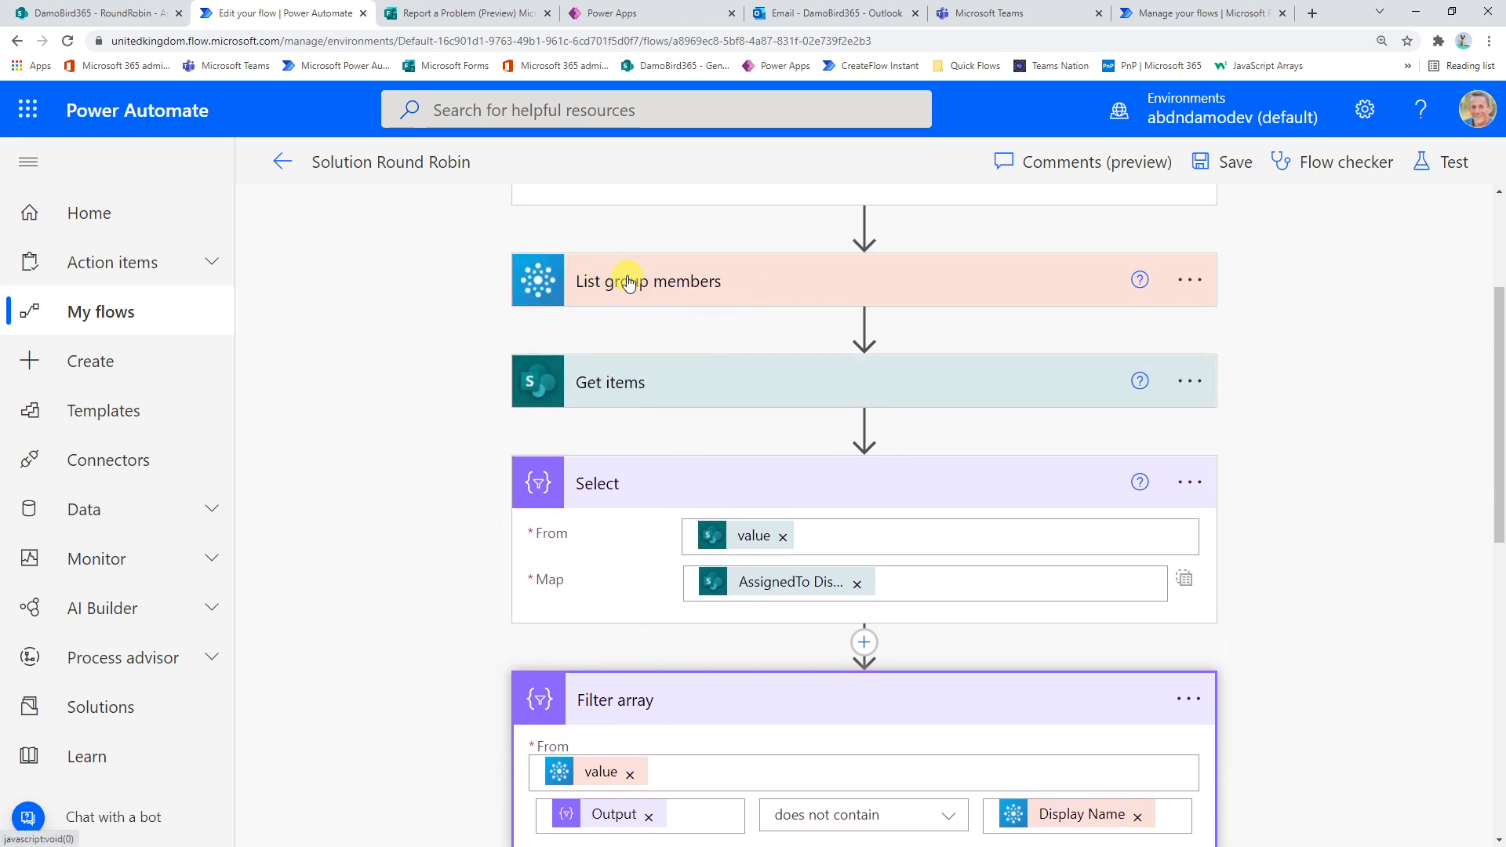
{"action": "scroll", "coordinate": [683, 423], "scroll_direction": "down", "scroll_amount": 4}
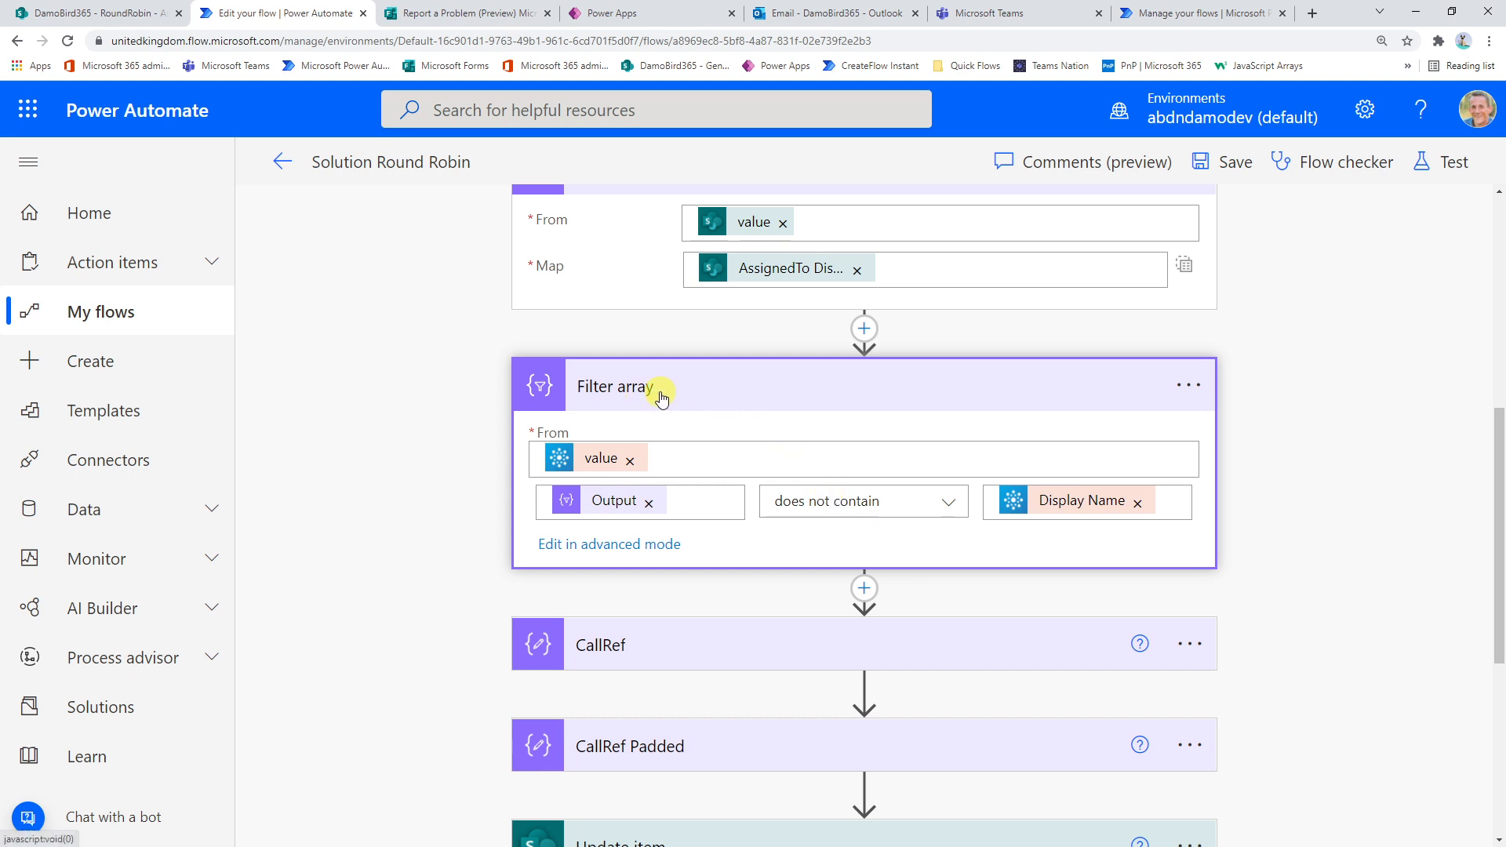
Step: Expand the CallRef action and highlight the replace function, its first(outputs('Get_items')?['body/value'])?['assignorder'] argument and 'REF#' in the note
{"action": "scroll", "coordinate": [661, 397], "scroll_direction": "down", "scroll_amount": 3}
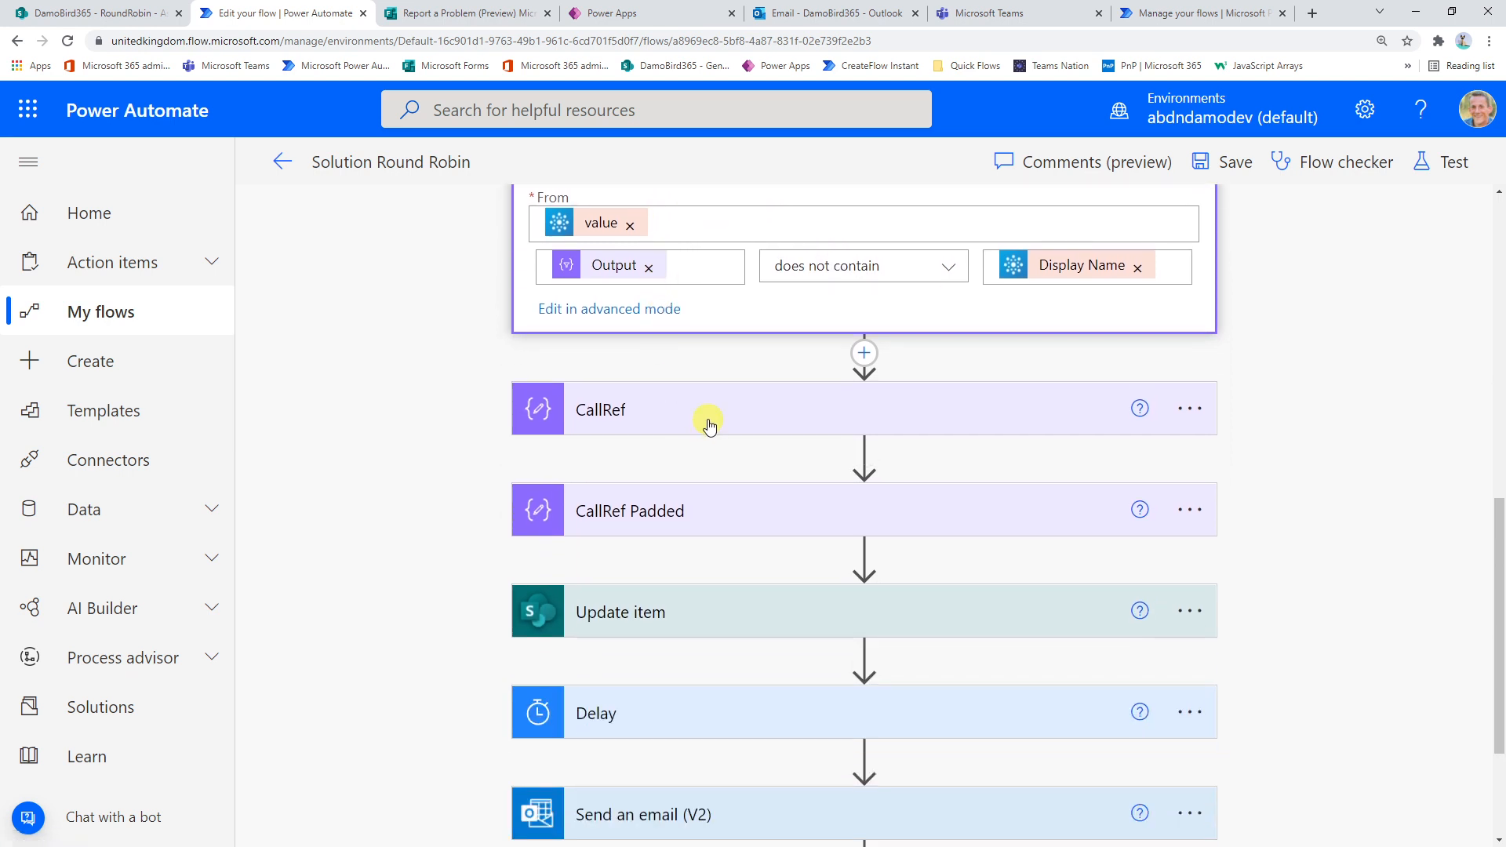
{"action": "left_click", "coordinate": [716, 422]}
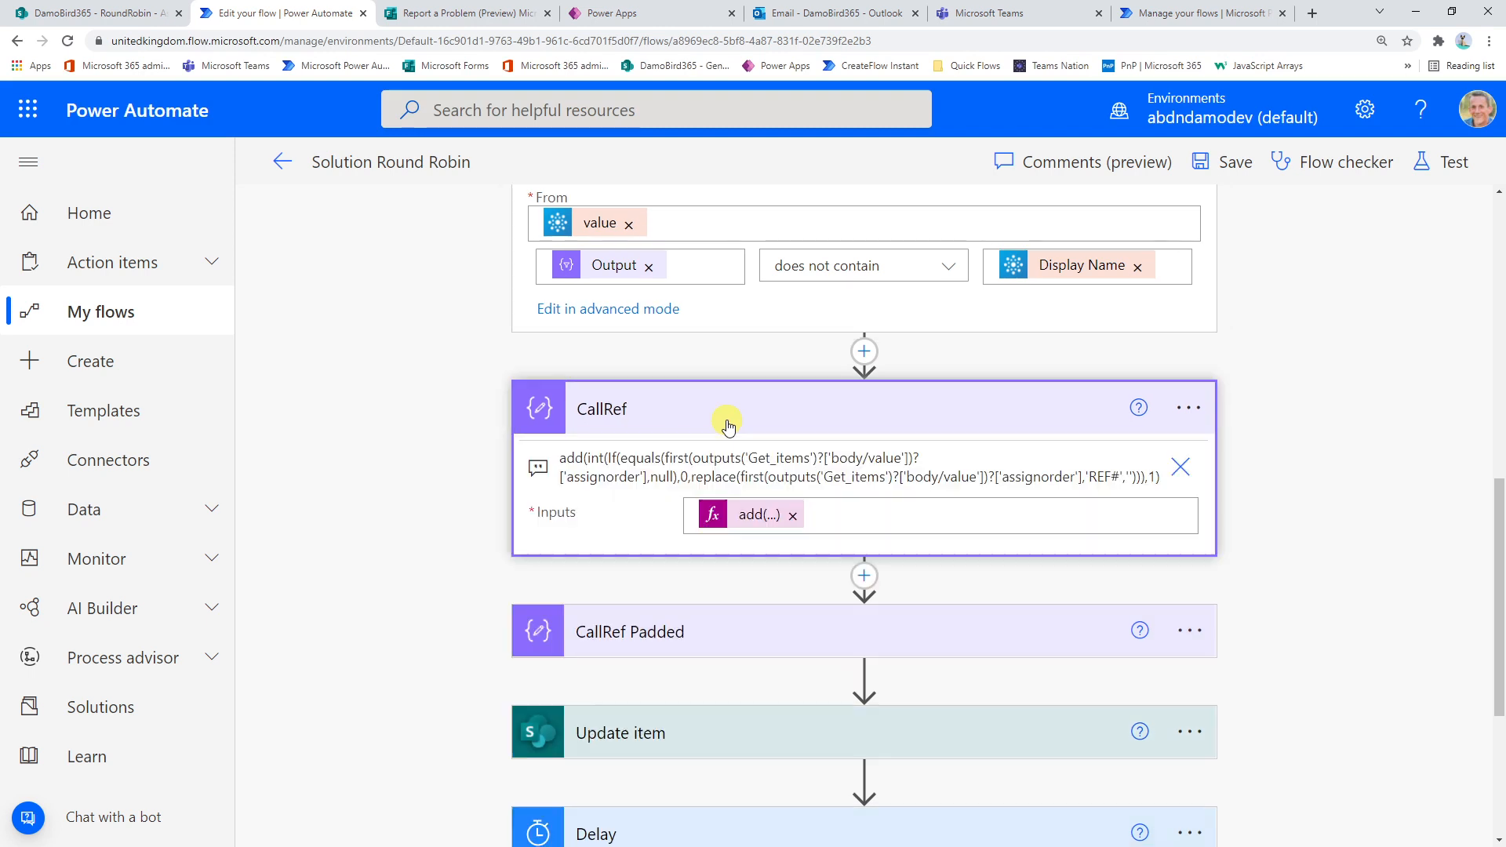
{"action": "scroll", "coordinate": [716, 420], "scroll_direction": "down", "scroll_amount": 1}
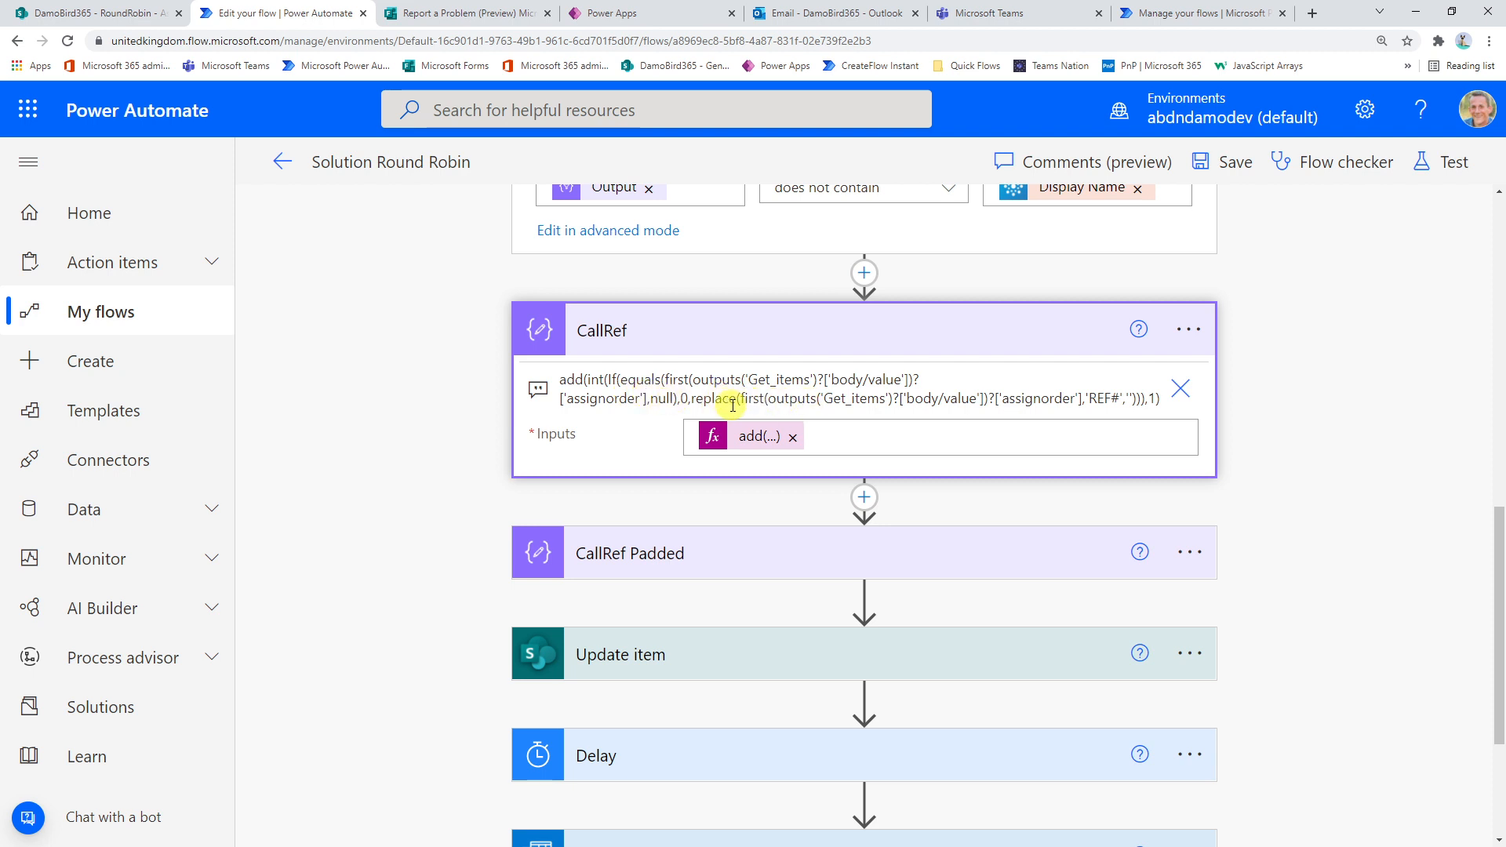
{"action": "left_click_drag", "start_coordinate": [742, 399], "coordinate": [1085, 398]}
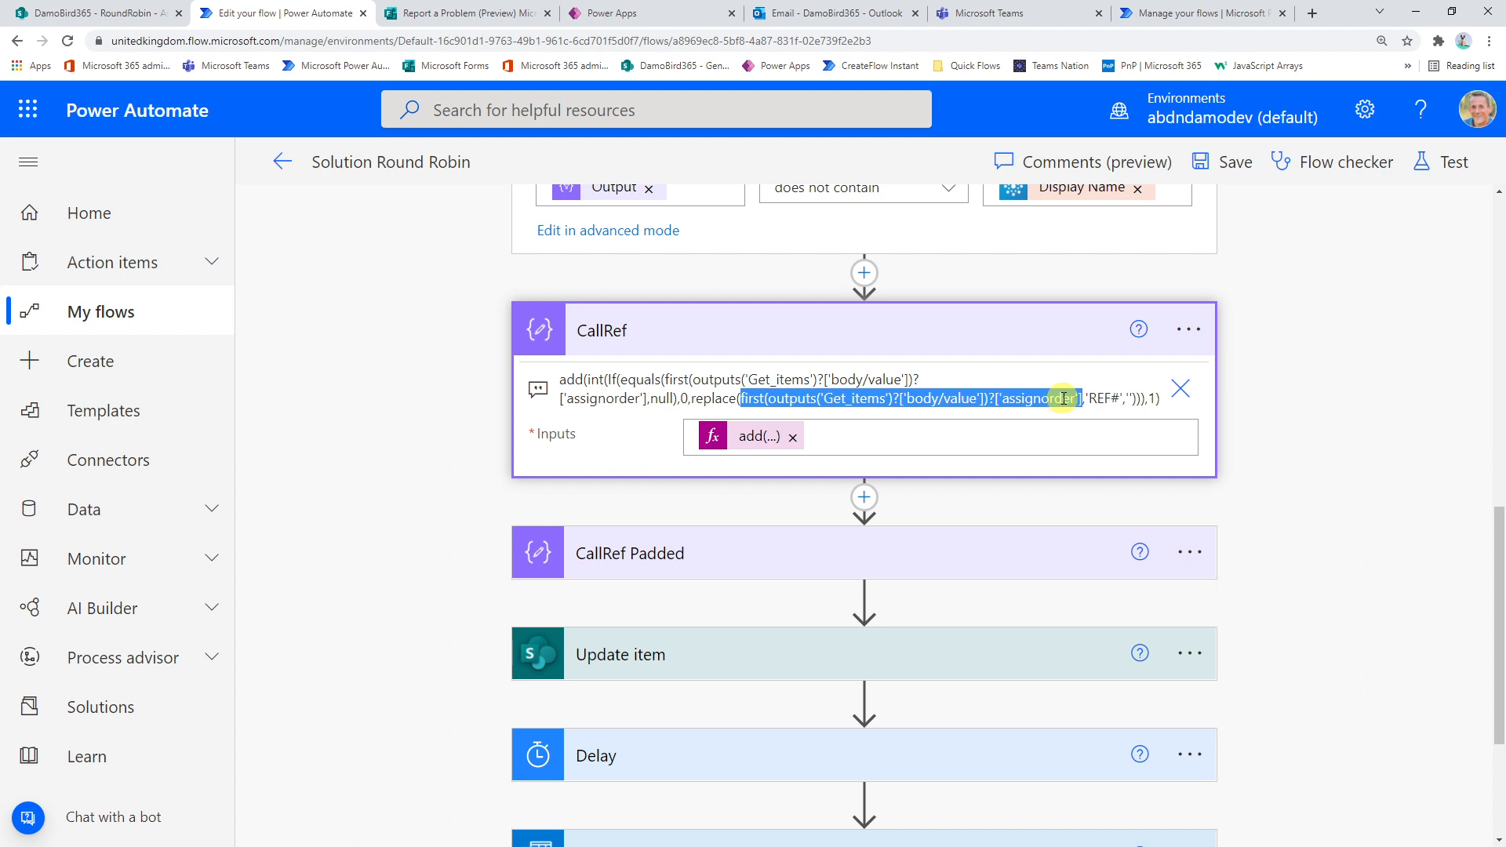
{"action": "left_click_drag", "start_coordinate": [689, 399], "coordinate": [737, 399]}
{"action": "left_click", "coordinate": [1095, 398]}
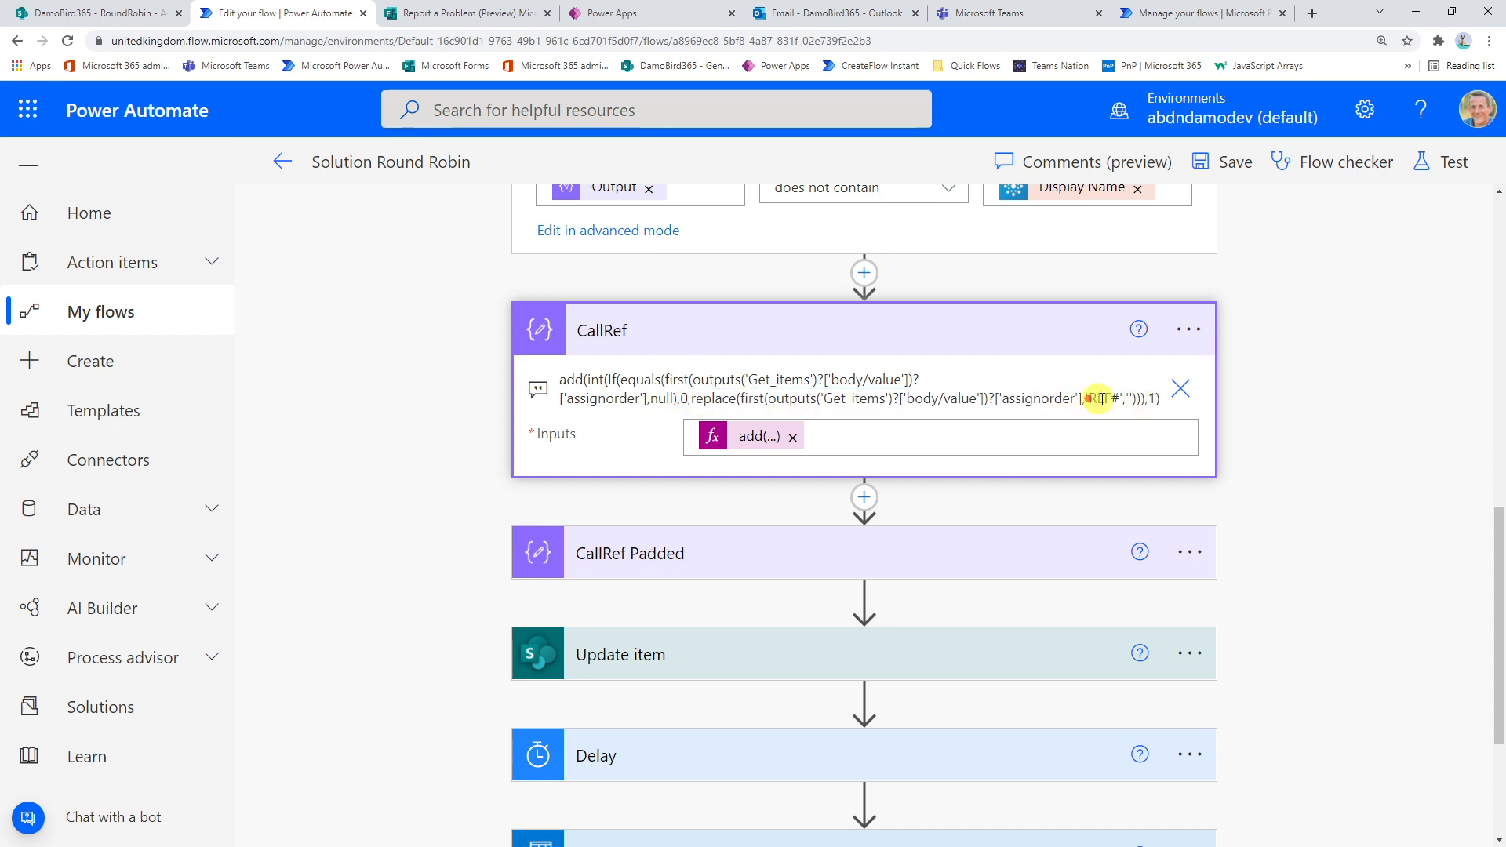
{"action": "left_click_drag", "start_coordinate": [1101, 399], "coordinate": [1118, 398]}
{"action": "left_click", "coordinate": [1127, 398]}
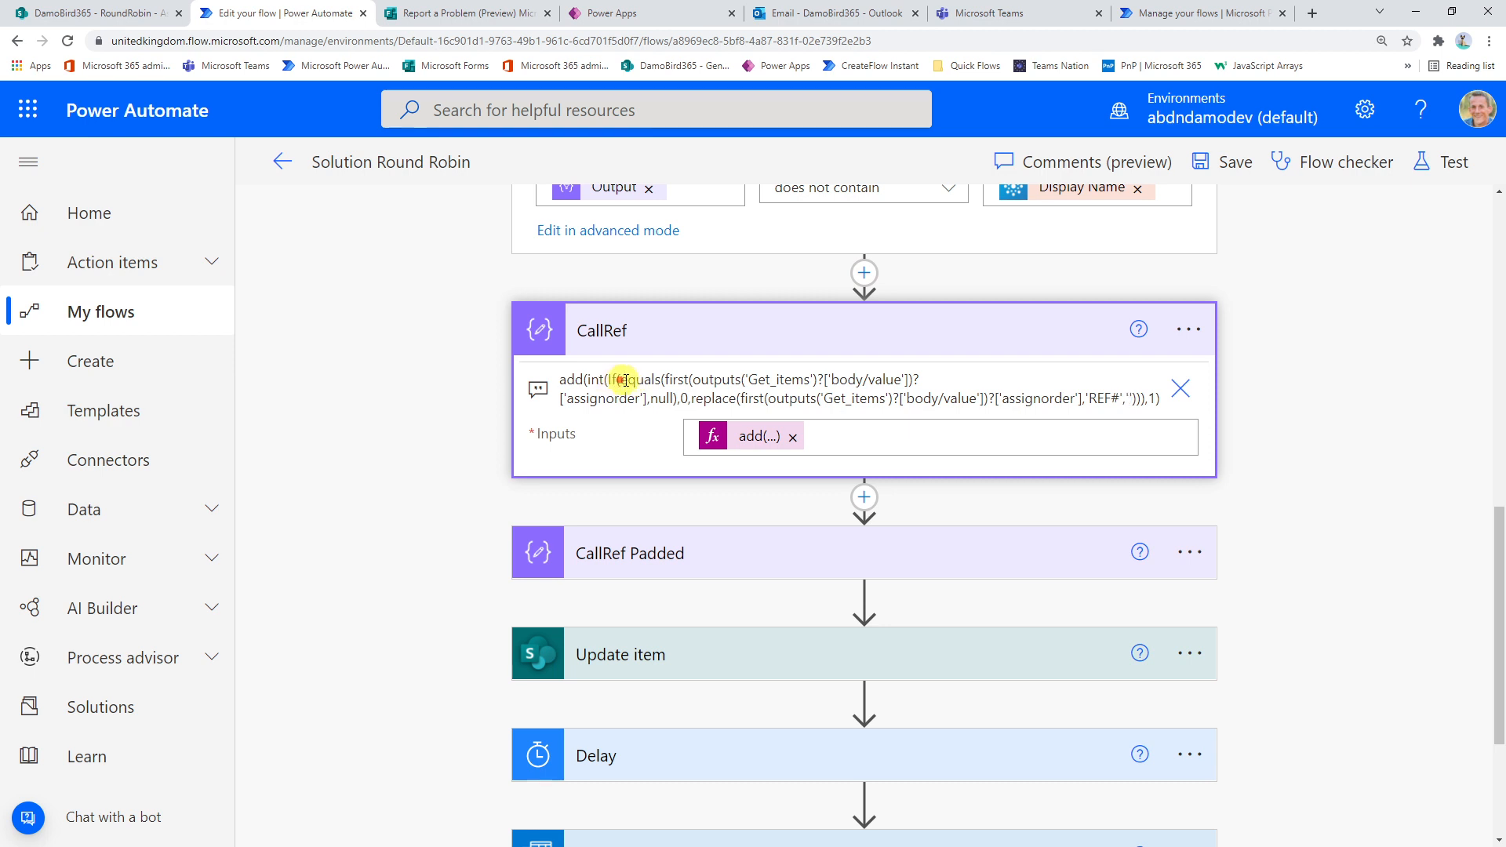
Step: Highlight the equals condition, the 0 result and the replace(...) alternative of the If expression in the CallRef note
{"action": "left_click_drag", "start_coordinate": [620, 381], "coordinate": [681, 403]}
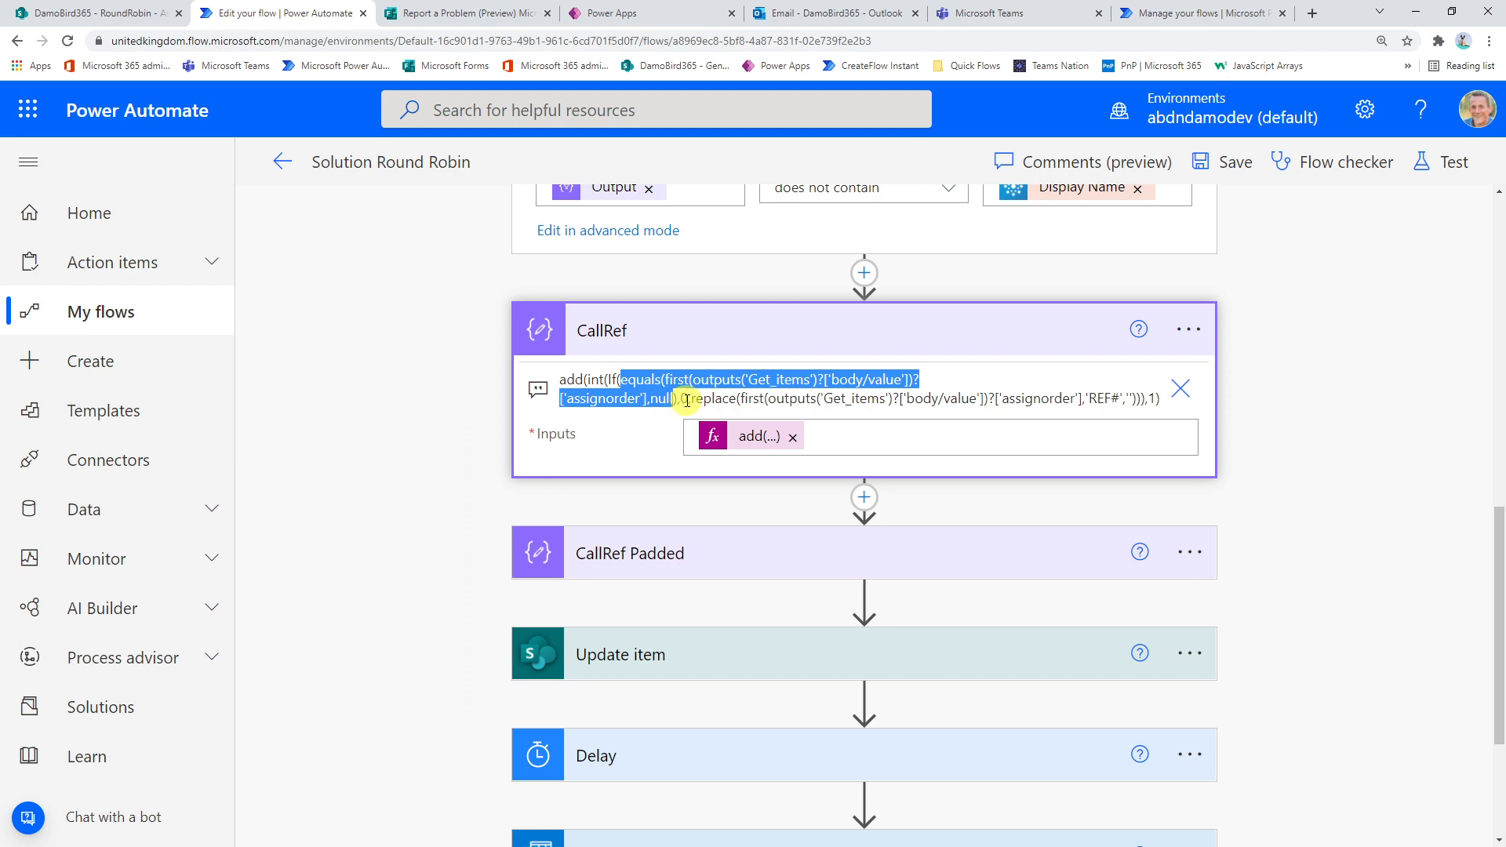
{"action": "left_click", "coordinate": [686, 401]}
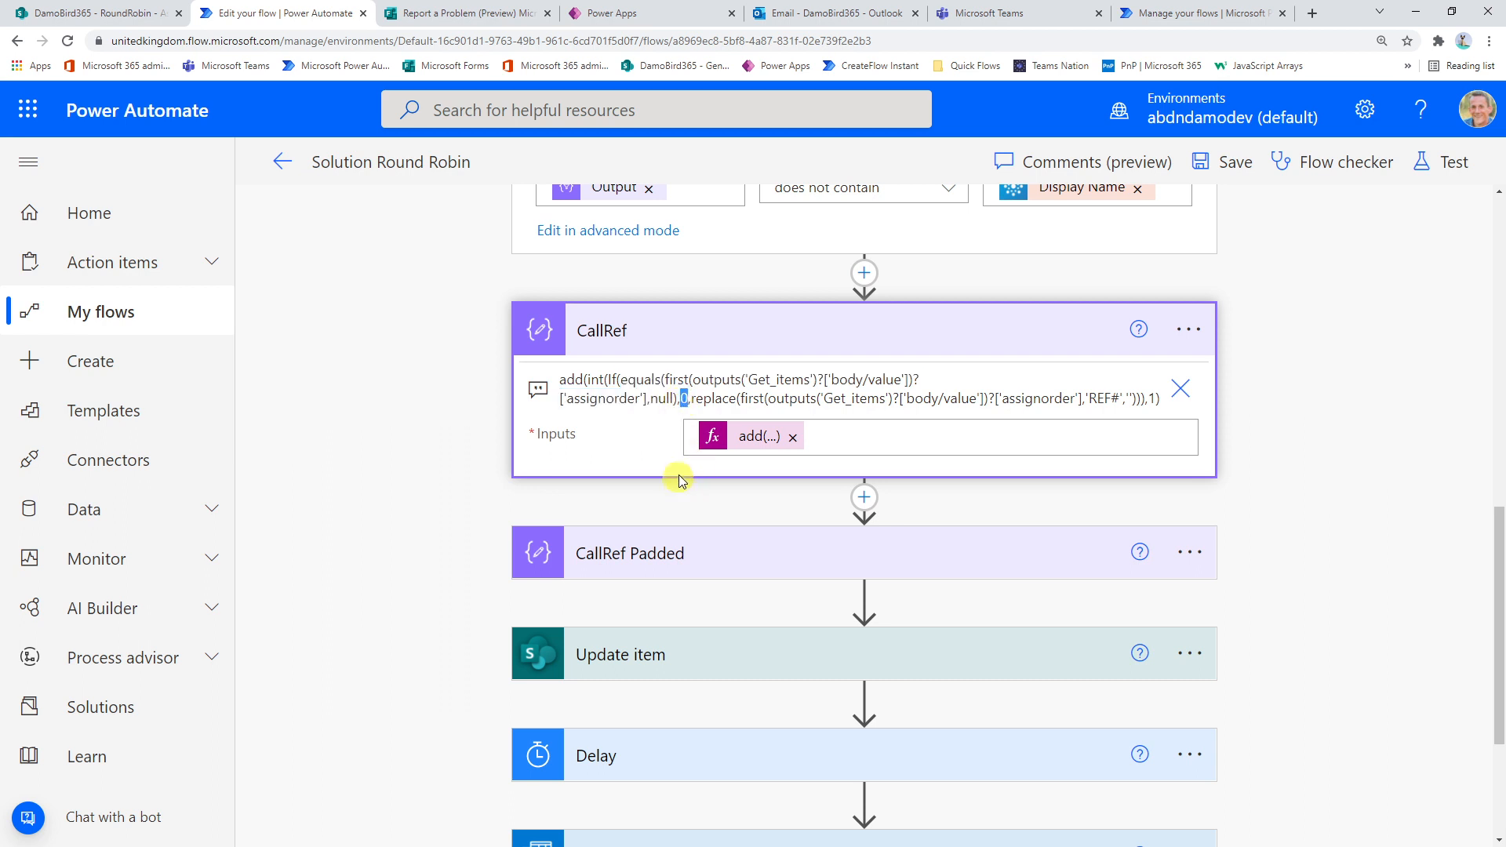
{"action": "double_click", "coordinate": [685, 400]}
{"action": "left_click_drag", "start_coordinate": [692, 402], "coordinate": [1143, 402]}
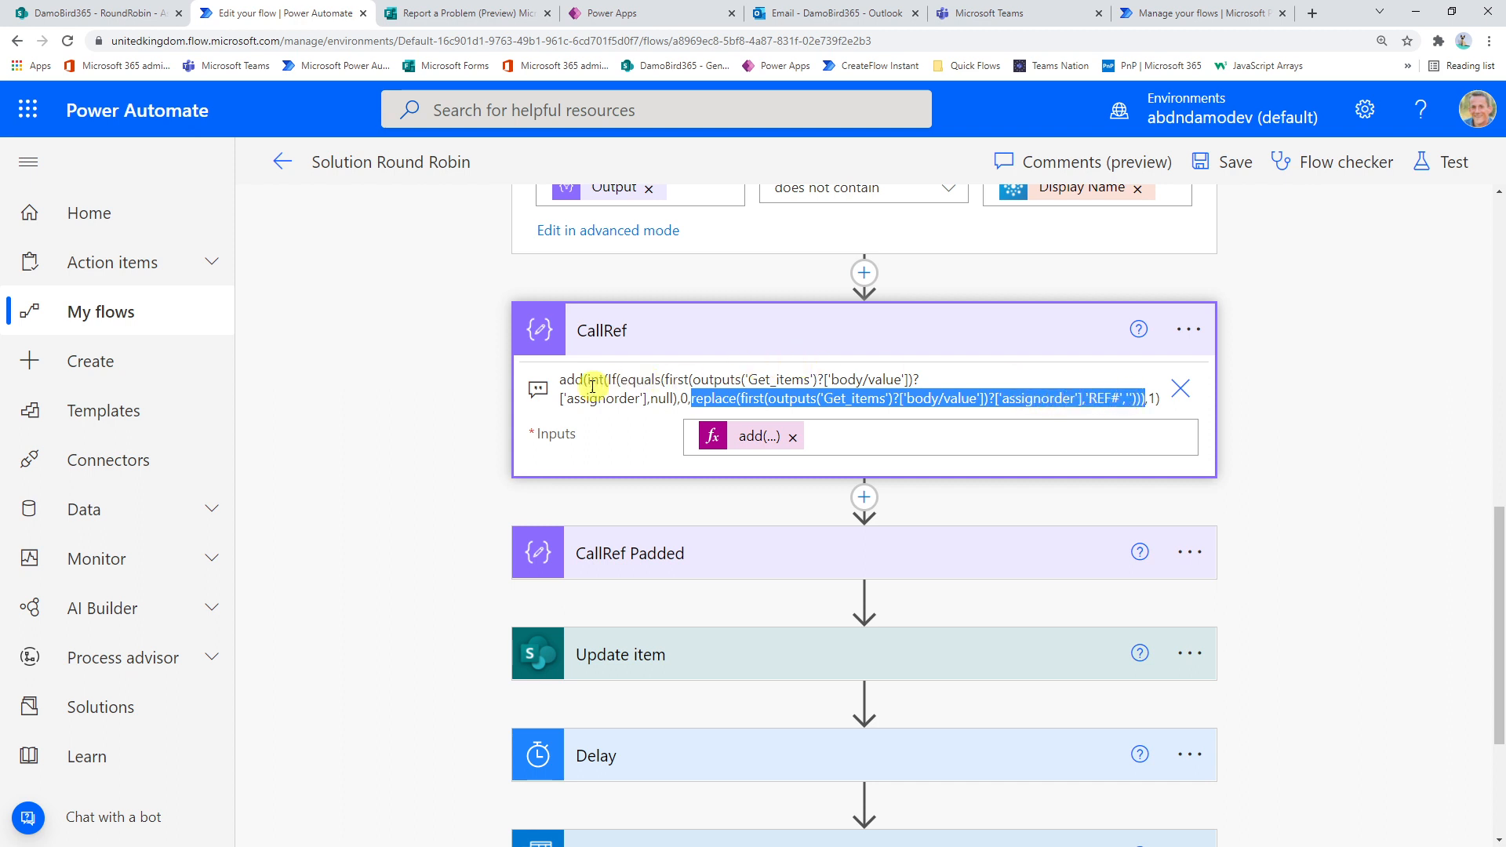
Step: Highlight the int conversion, the add function and its final argument 1 in the CallRef note
{"action": "left_click_drag", "start_coordinate": [587, 380], "coordinate": [603, 380]}
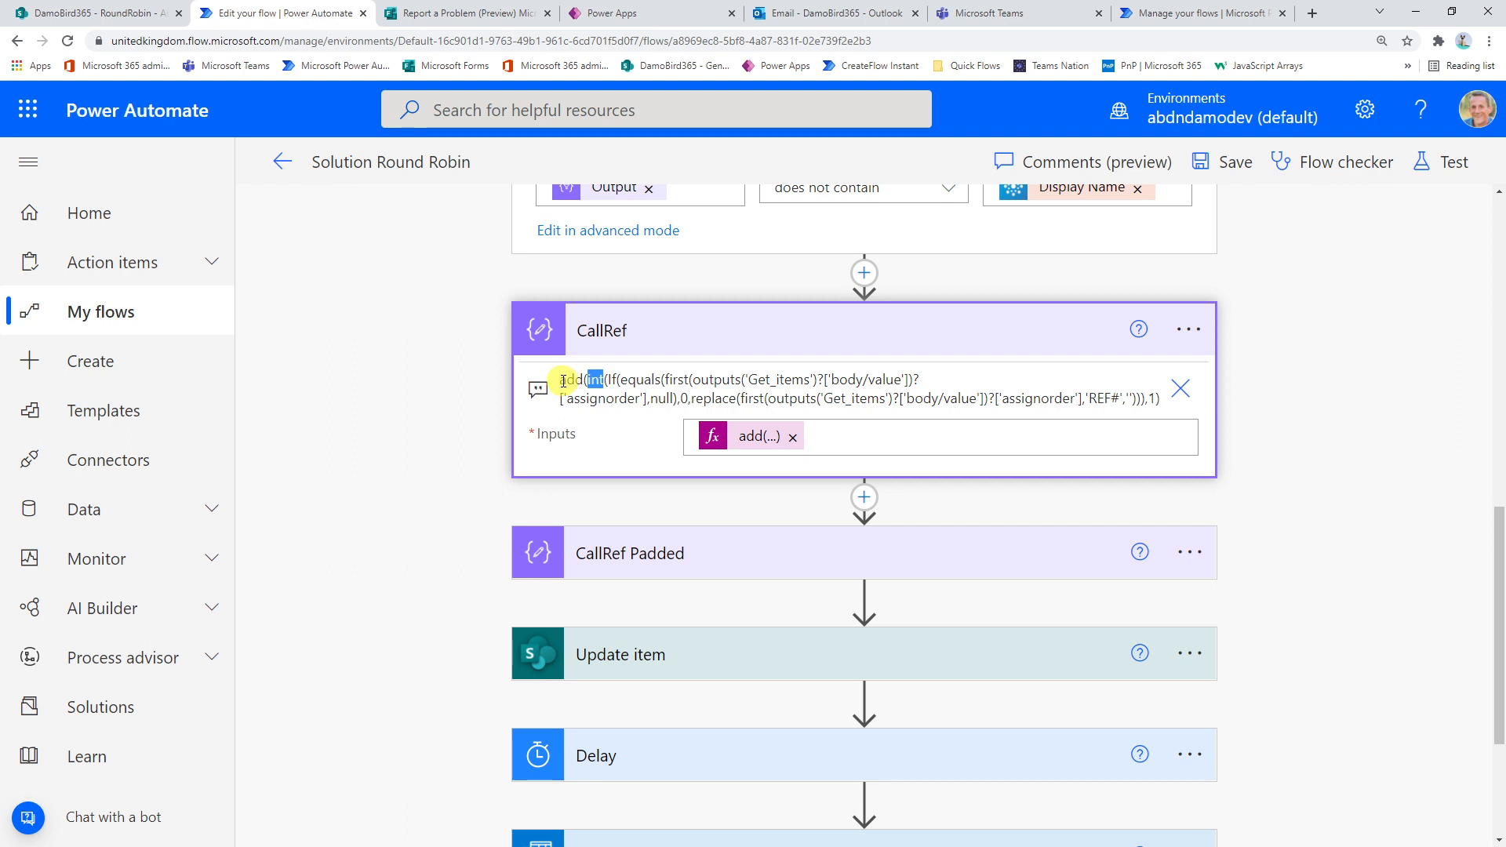
{"action": "left_click_drag", "start_coordinate": [563, 381], "coordinate": [584, 380]}
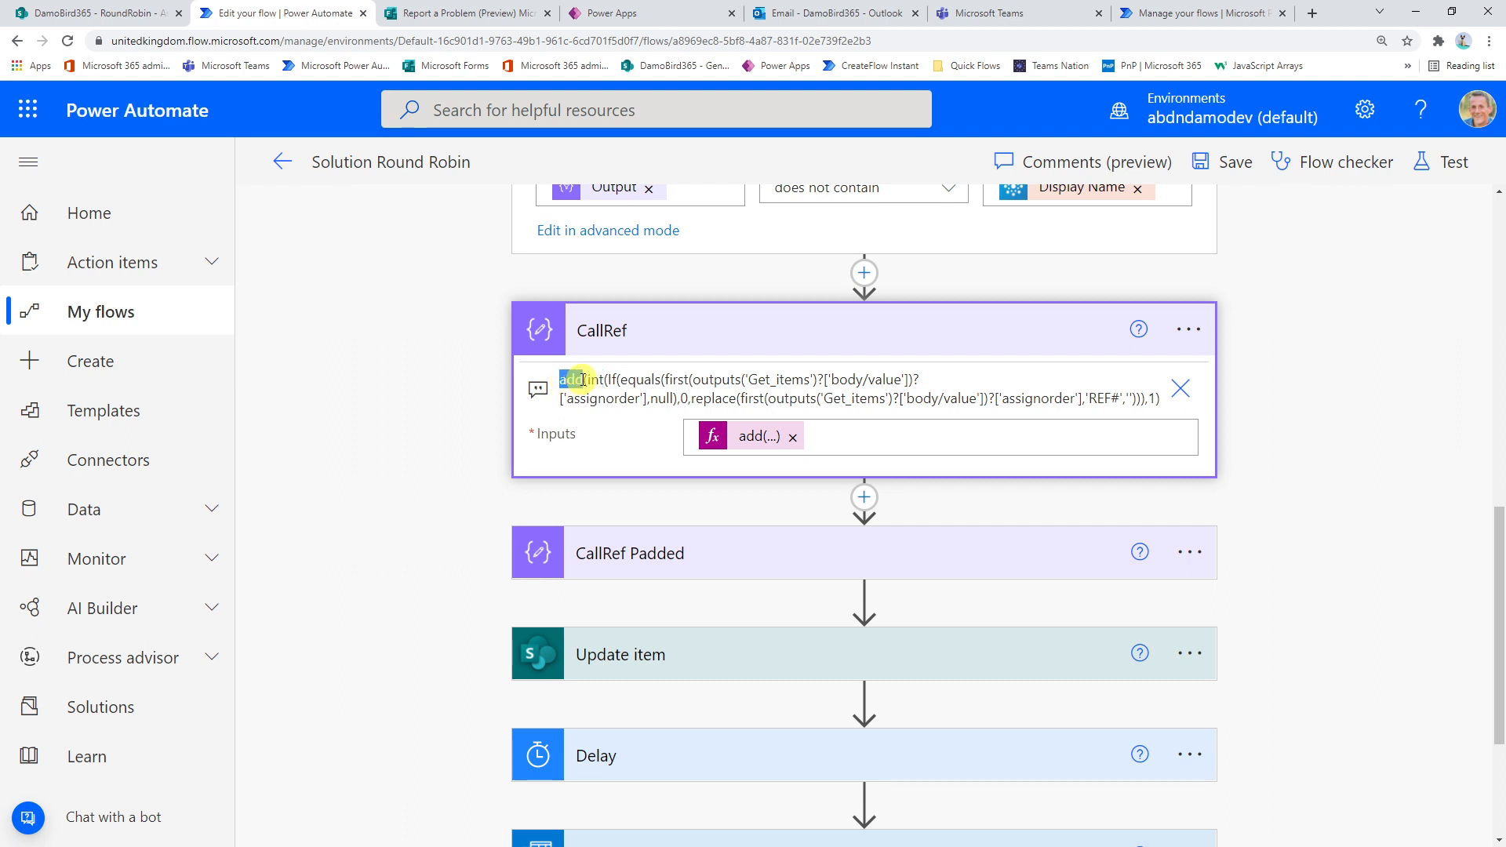
{"action": "double_click", "coordinate": [1151, 399]}
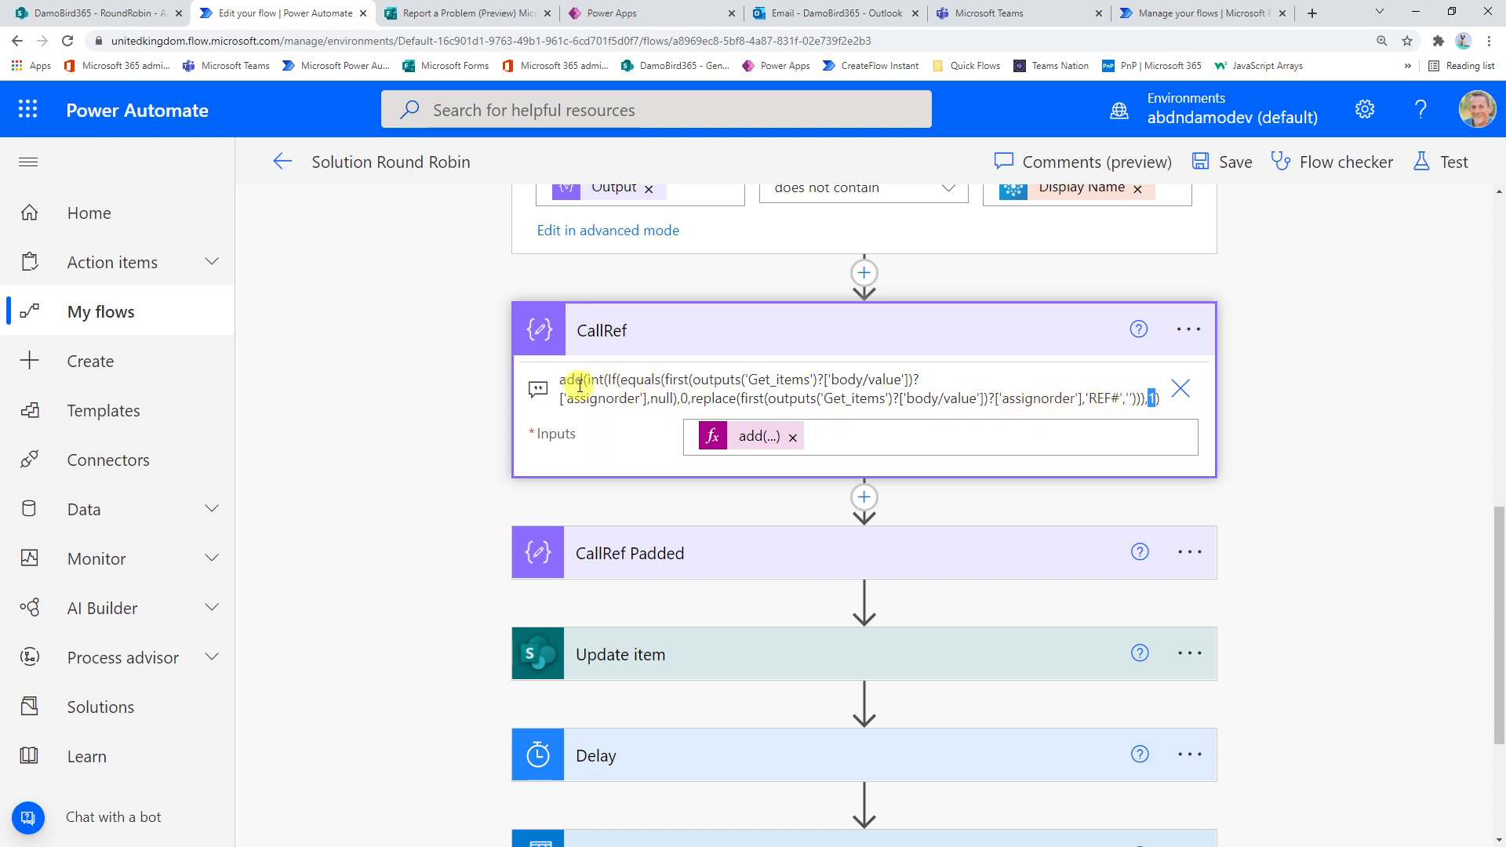
Step: Expand the CallRef Padded action and highlight the '00000' string and start index 1 of the substring function in its note
{"action": "left_click", "coordinate": [707, 553]}
{"action": "scroll", "coordinate": [706, 553], "scroll_direction": "down", "scroll_amount": 3}
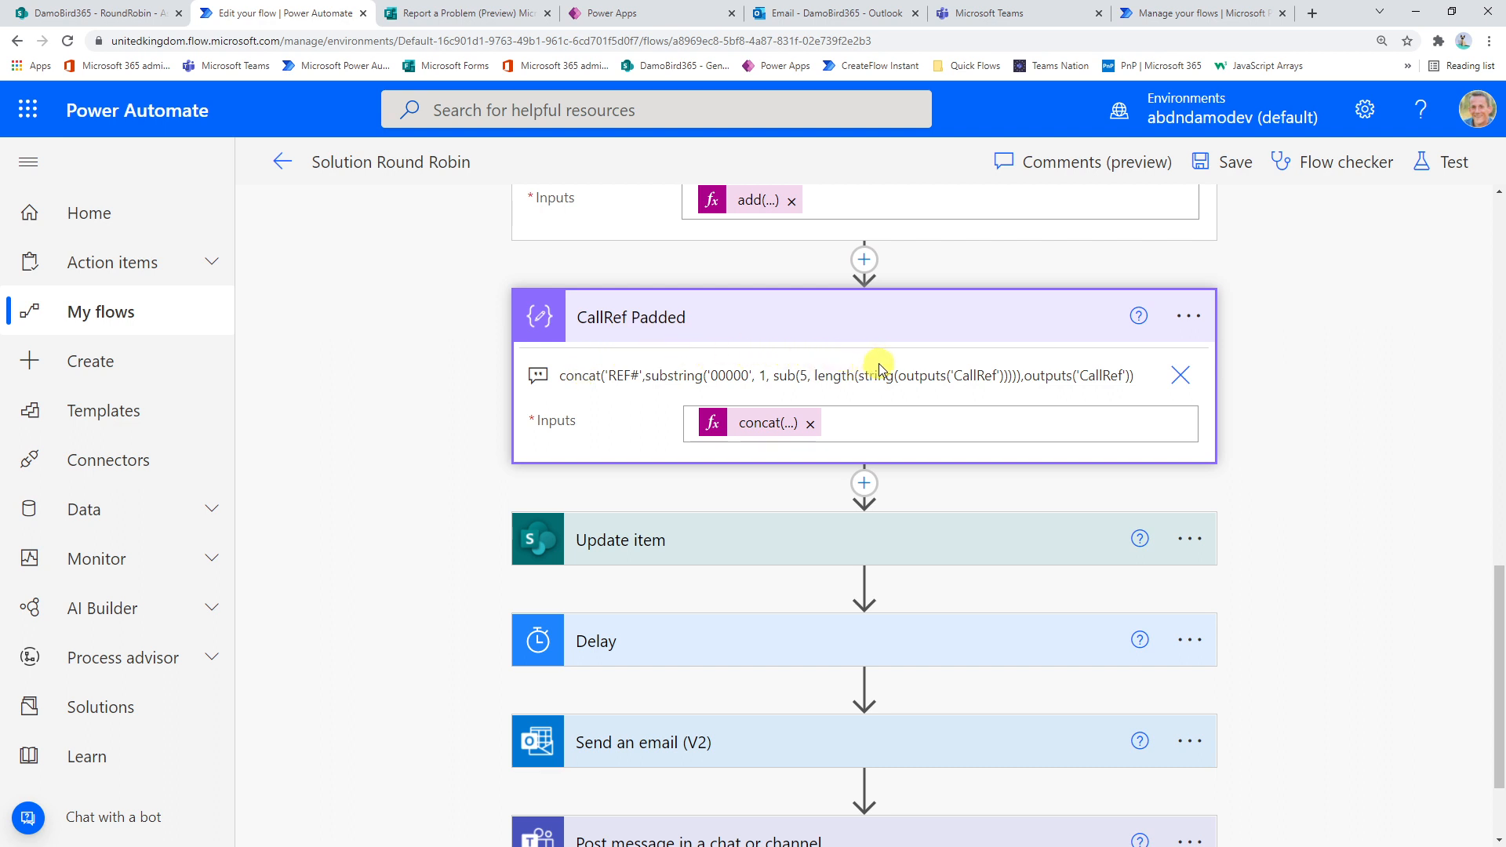
{"action": "scroll", "coordinate": [880, 369], "scroll_direction": "up", "scroll_amount": 1}
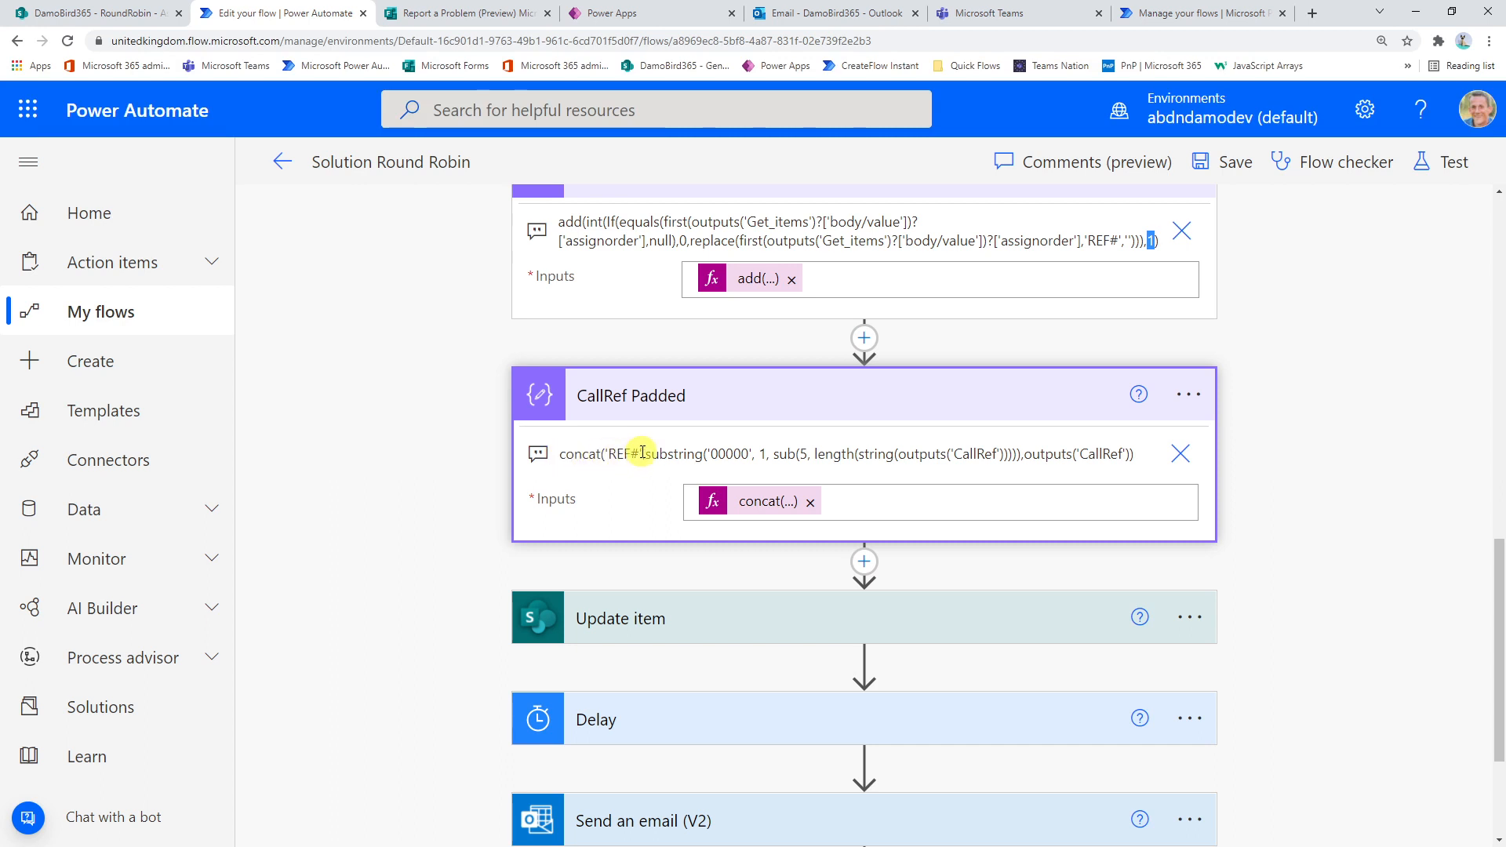
{"action": "left_click_drag", "start_coordinate": [644, 456], "coordinate": [746, 455]}
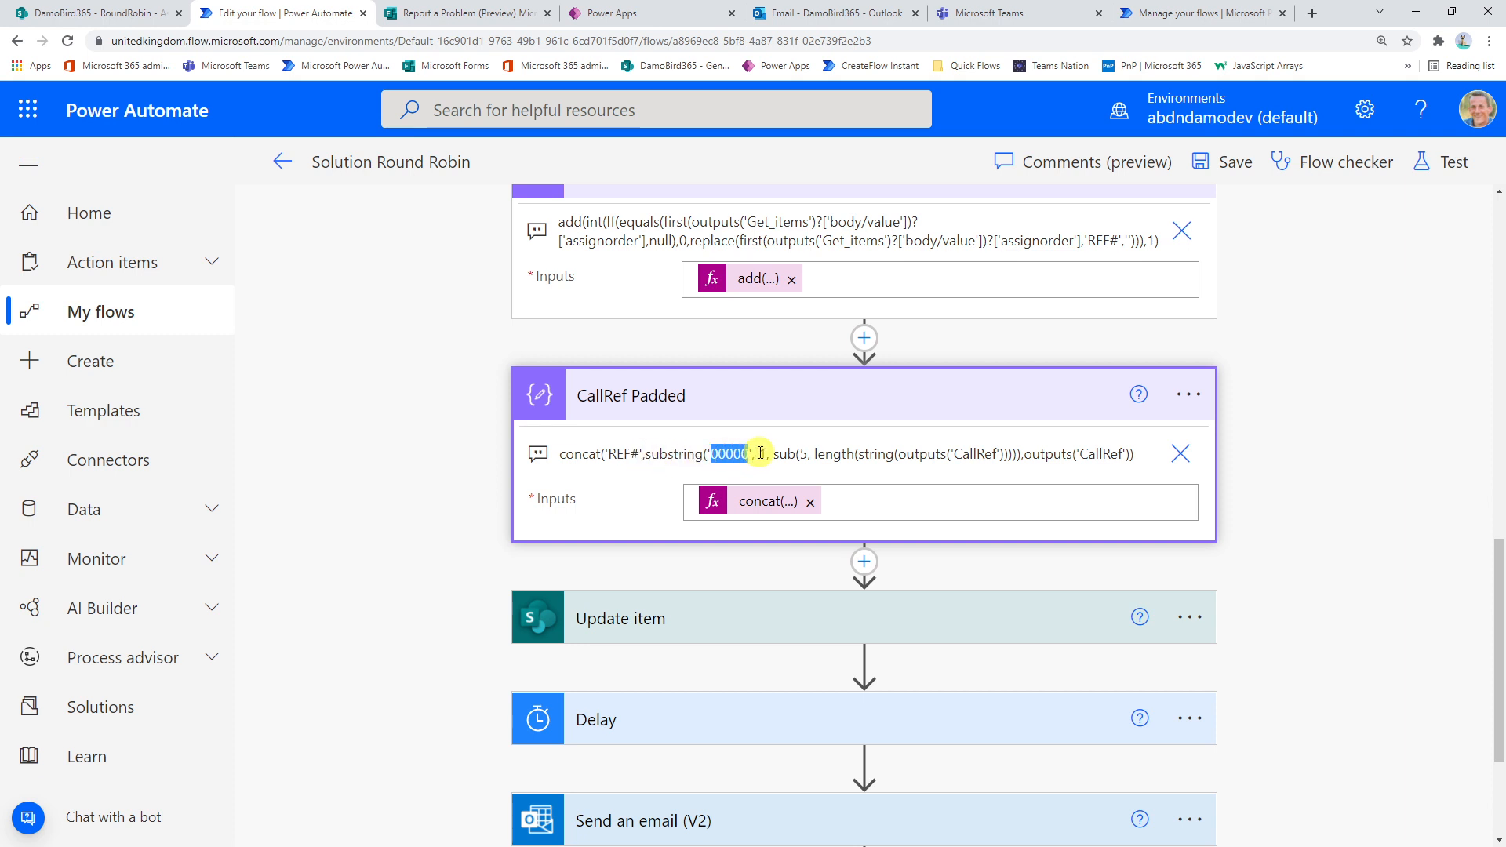
{"action": "left_click", "coordinate": [761, 453]}
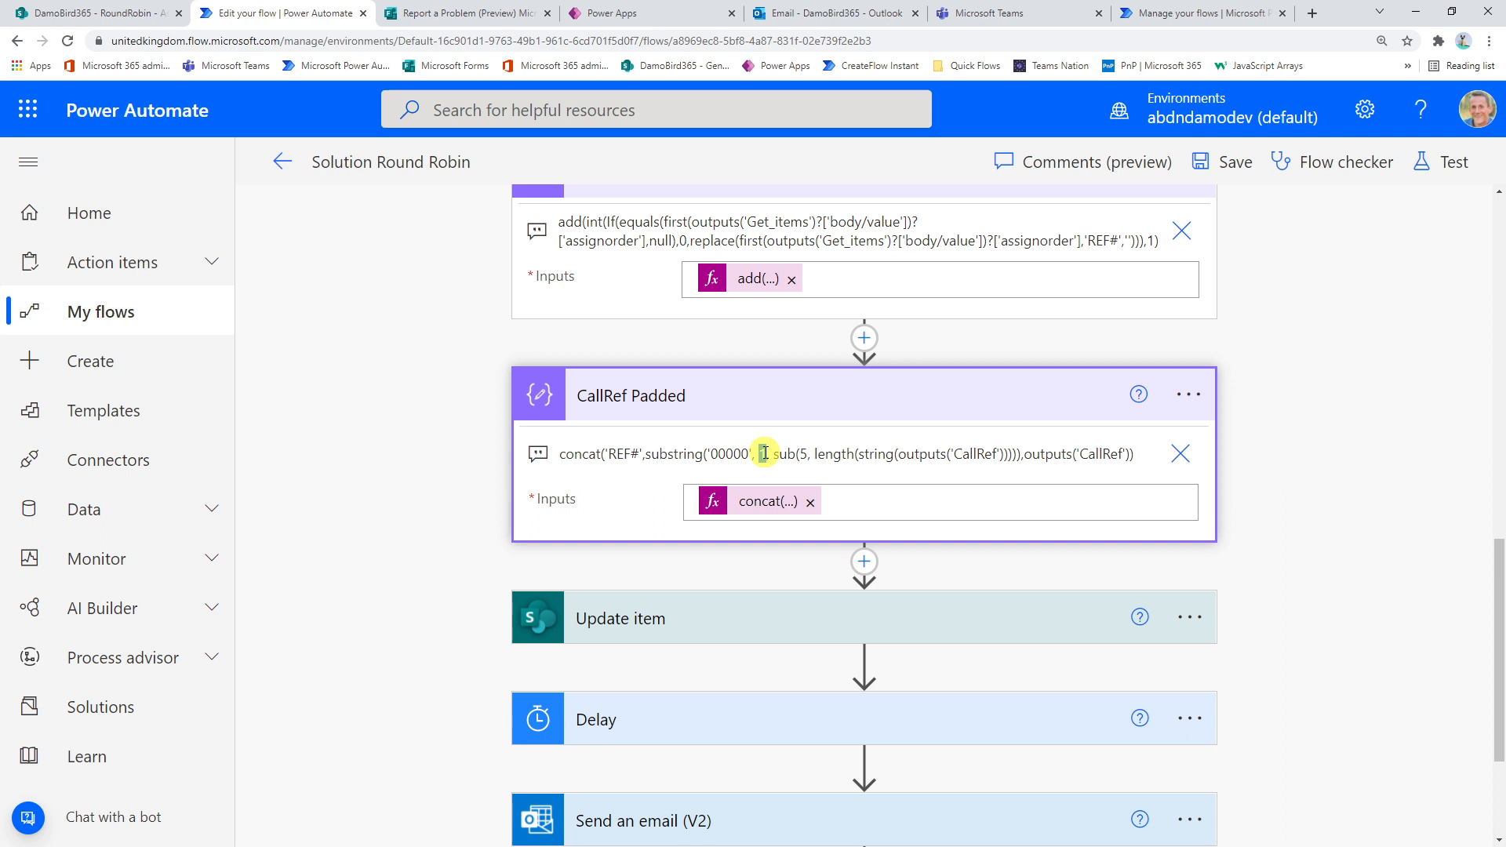
{"action": "left_click_drag", "start_coordinate": [709, 454], "coordinate": [726, 455]}
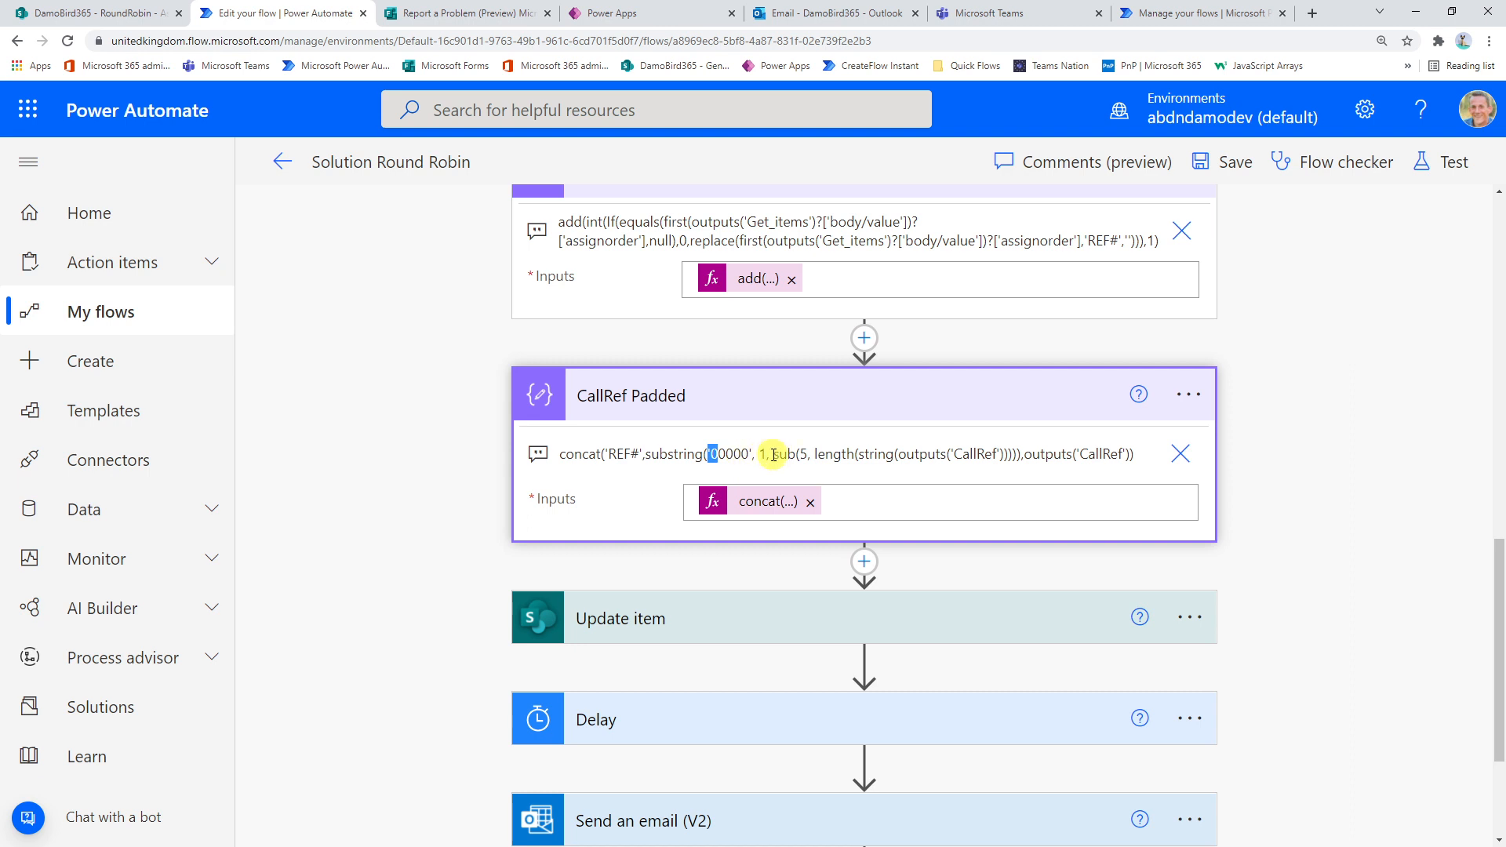
Step: Highlight the sub function, its value 5 and length(string(outputs('CallRef'))) in the CallRef Padded note, then clear the selection
{"action": "left_click_drag", "start_coordinate": [773, 455], "coordinate": [795, 455]}
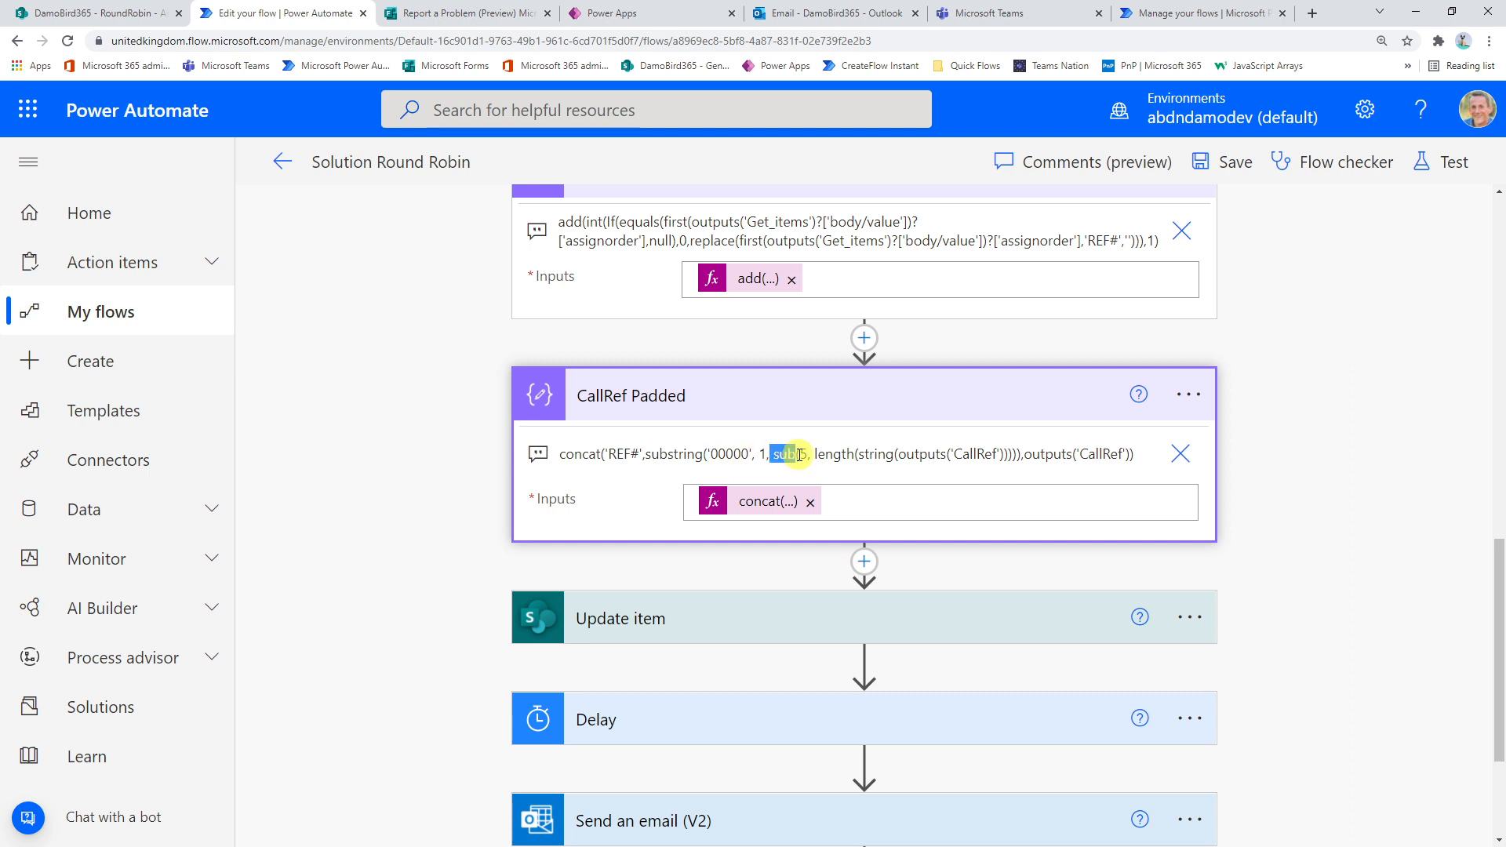
{"action": "left_click", "coordinate": [801, 454]}
{"action": "double_click", "coordinate": [801, 454]}
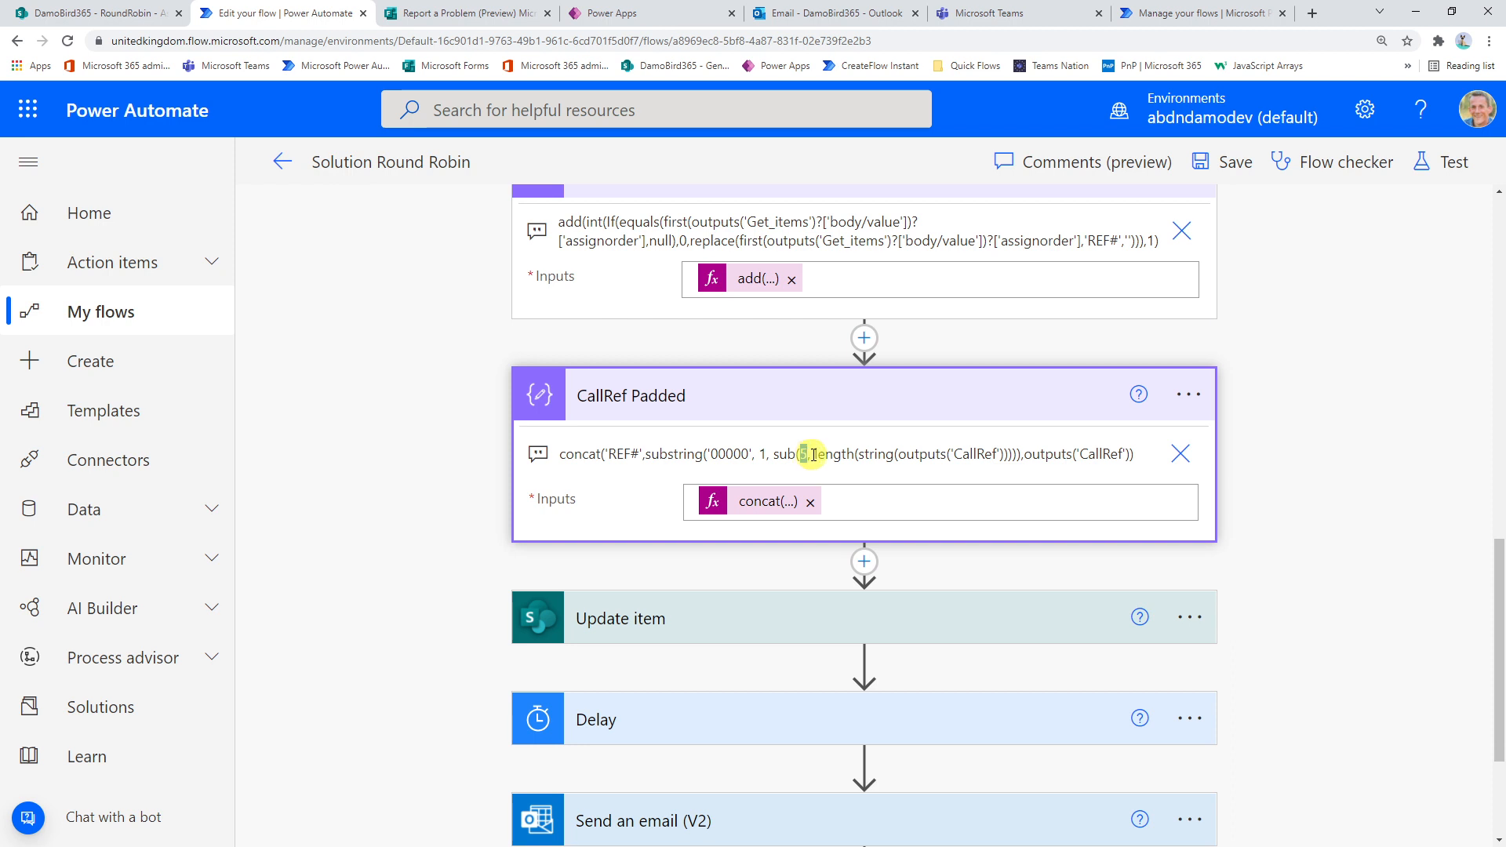
{"action": "left_click_drag", "start_coordinate": [815, 454], "coordinate": [1008, 455]}
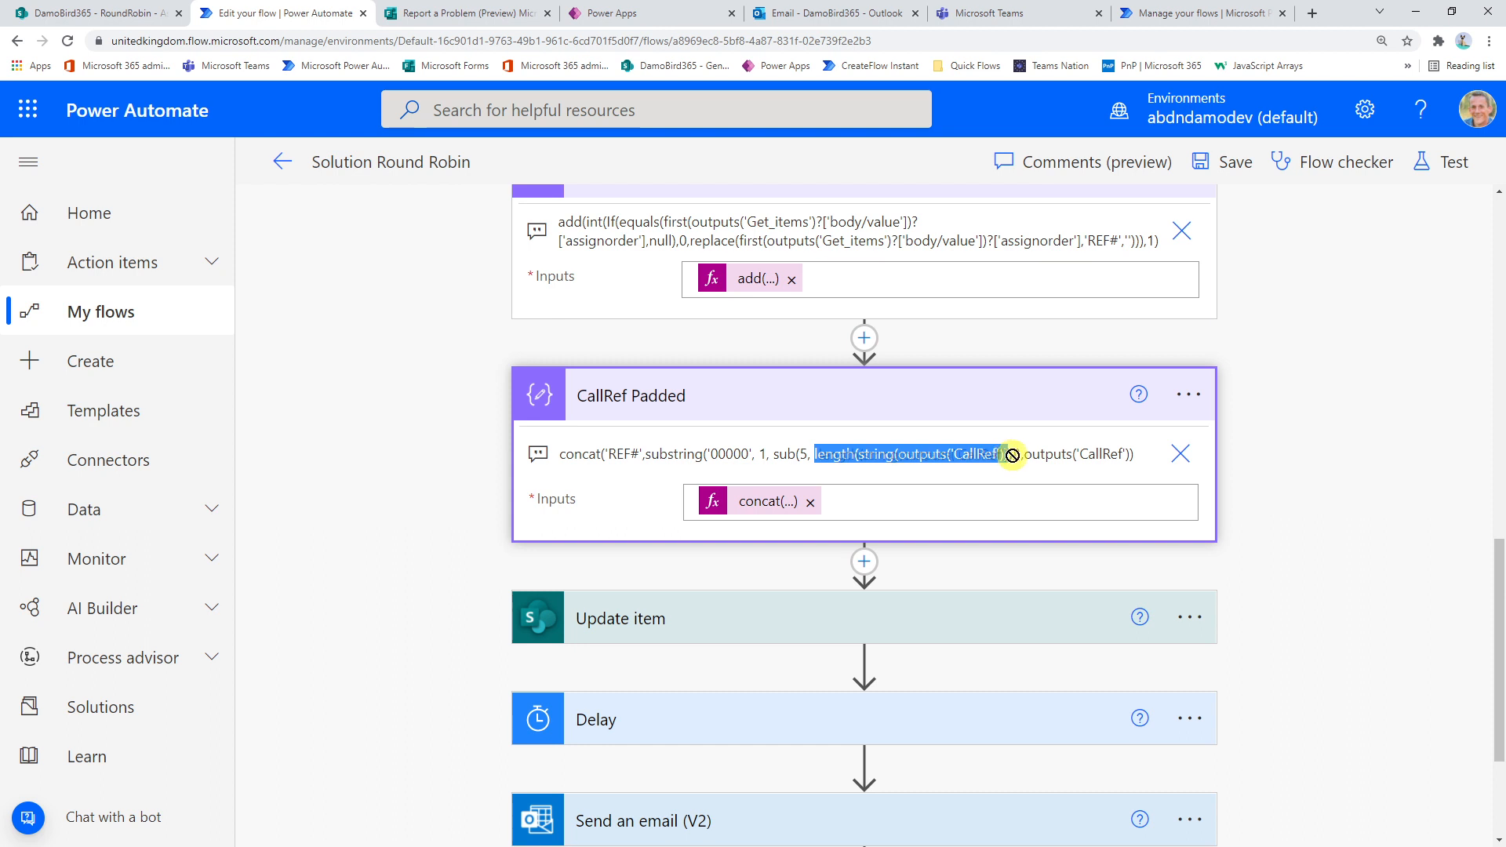
{"action": "left_click", "coordinate": [995, 454]}
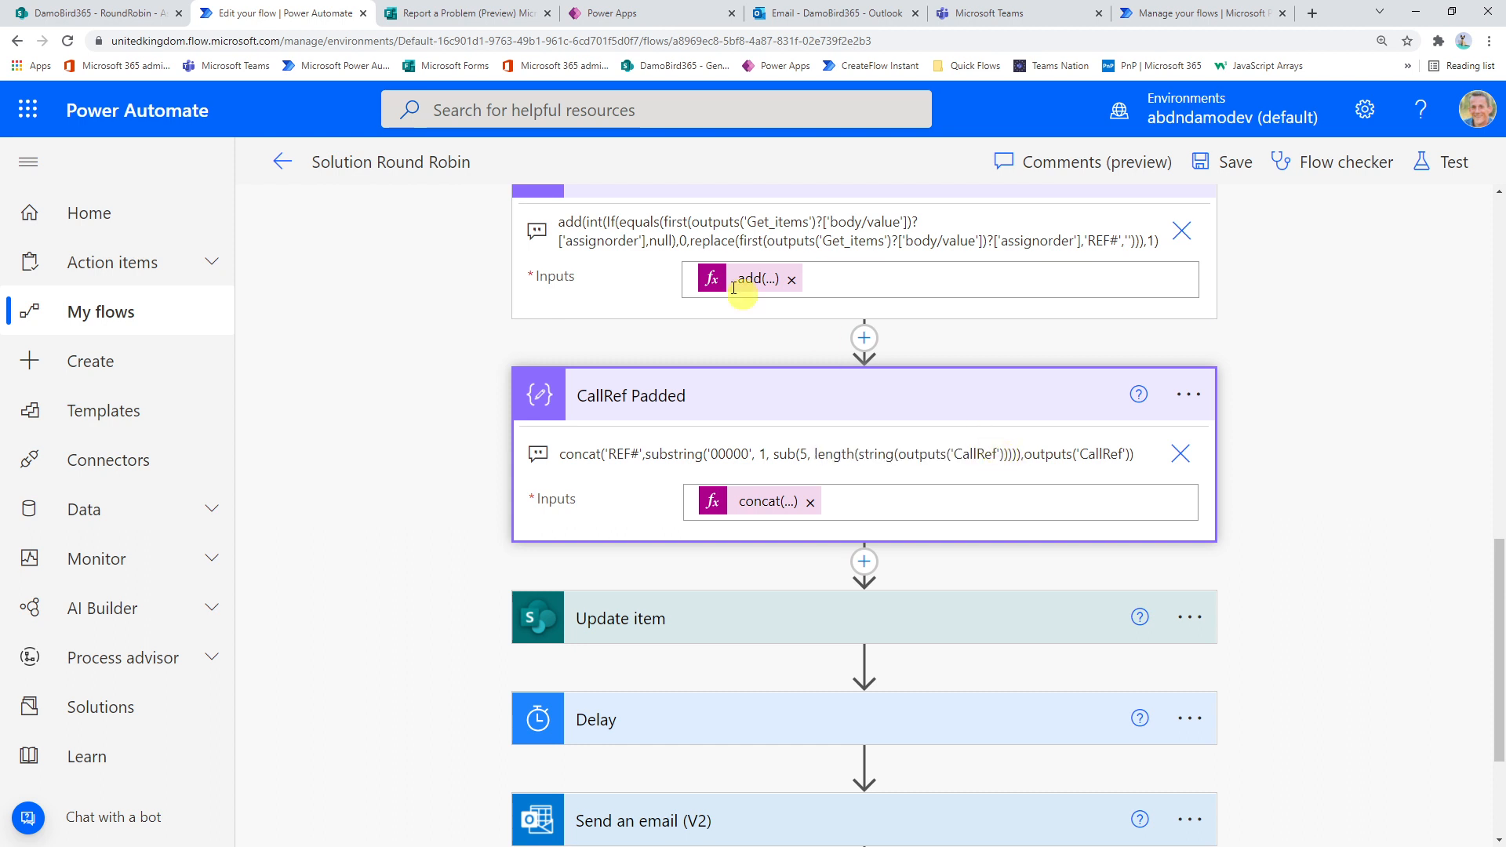
Step: Compare the CallRef and CallRef Padded expressions, highlighting the padding zeros and the closing outputs('CallRef') in the CallRef Padded note
{"action": "scroll", "coordinate": [733, 318], "scroll_direction": "up", "scroll_amount": 2}
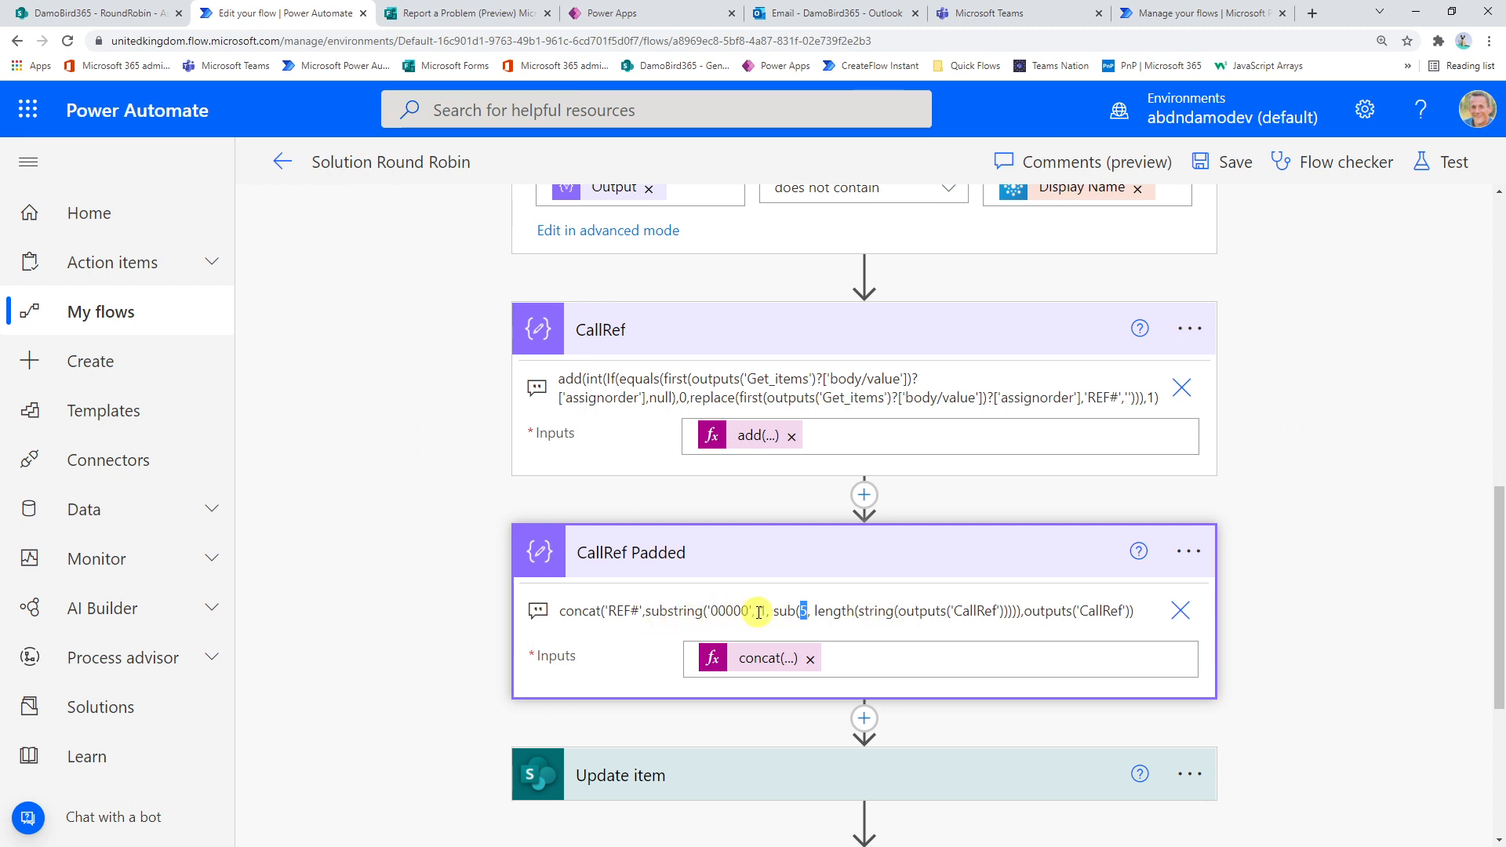
{"action": "left_click_drag", "start_coordinate": [741, 611], "coordinate": [708, 611]}
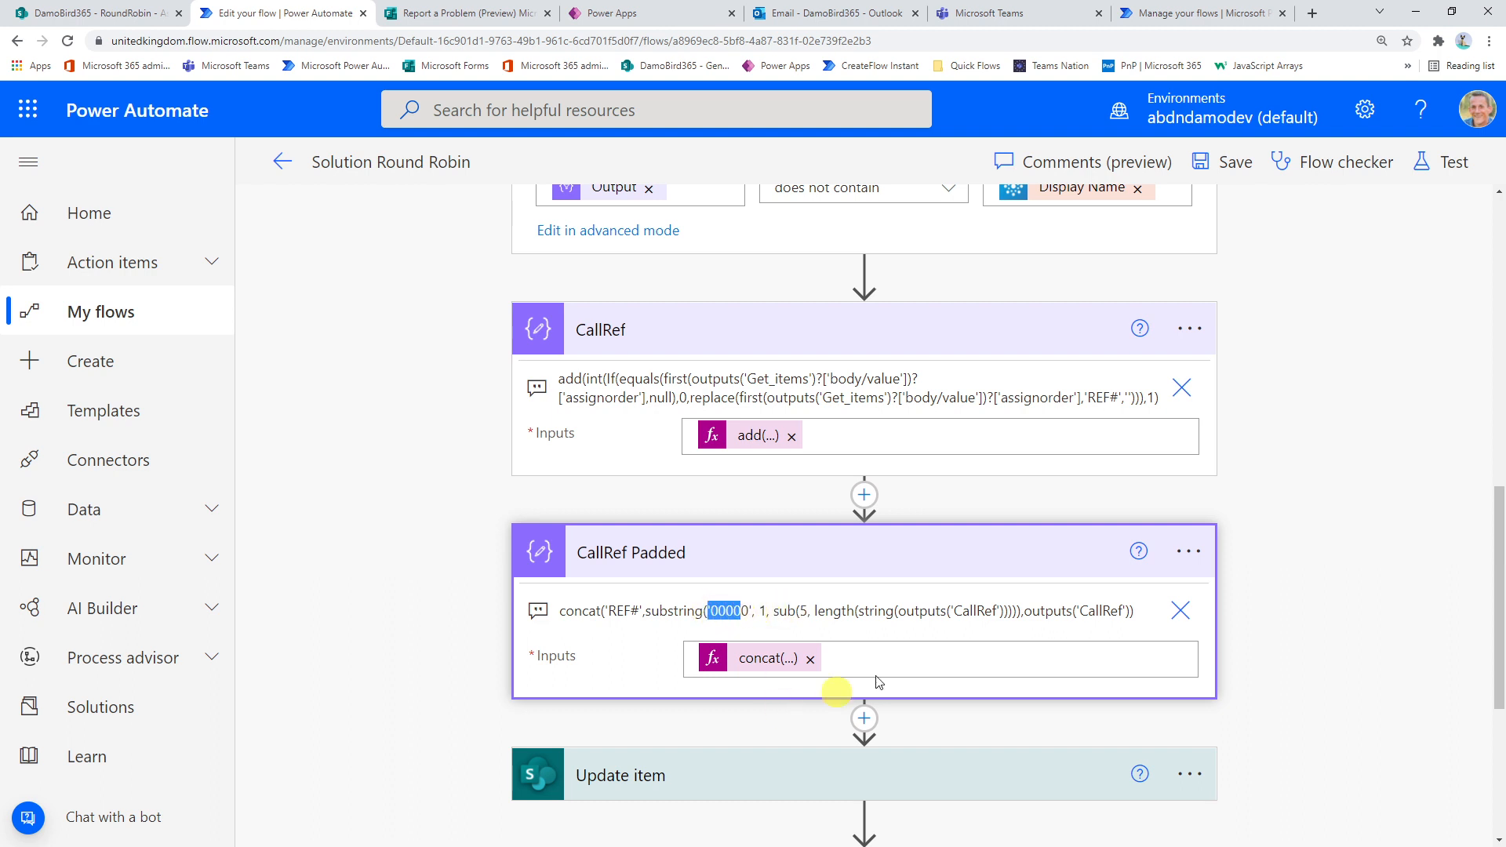
{"action": "left_click_drag", "start_coordinate": [1026, 615], "coordinate": [1135, 615]}
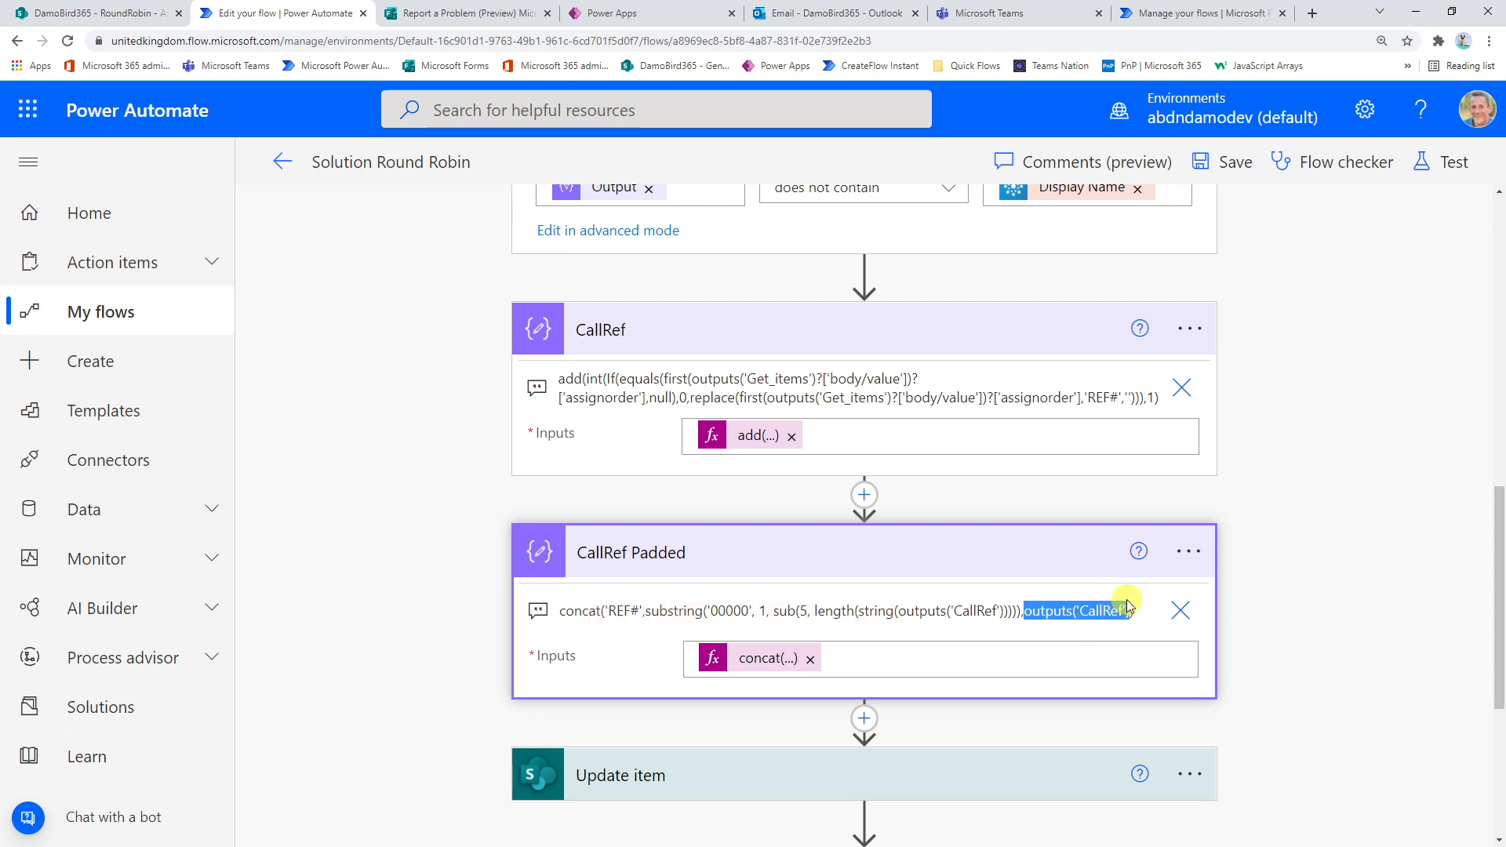
Step: Expand the Update item action and review its field mappings, tracing the assign order Outputs value back to CallRef Padded
{"action": "scroll", "coordinate": [791, 535], "scroll_direction": "down", "scroll_amount": 3}
{"action": "left_click", "coordinate": [744, 553]}
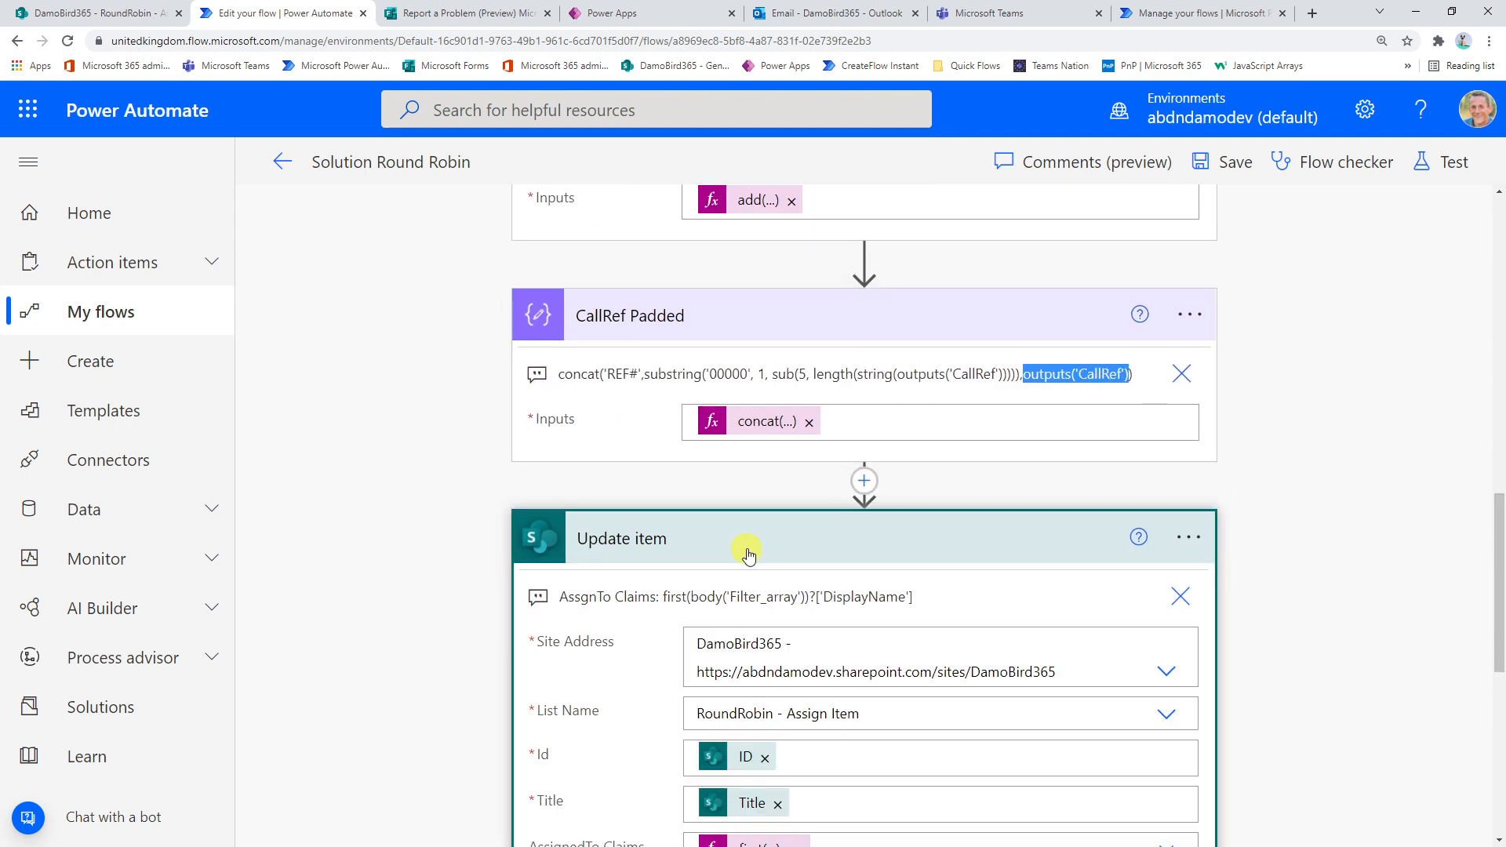
{"action": "scroll", "coordinate": [716, 561], "scroll_direction": "down", "scroll_amount": 1}
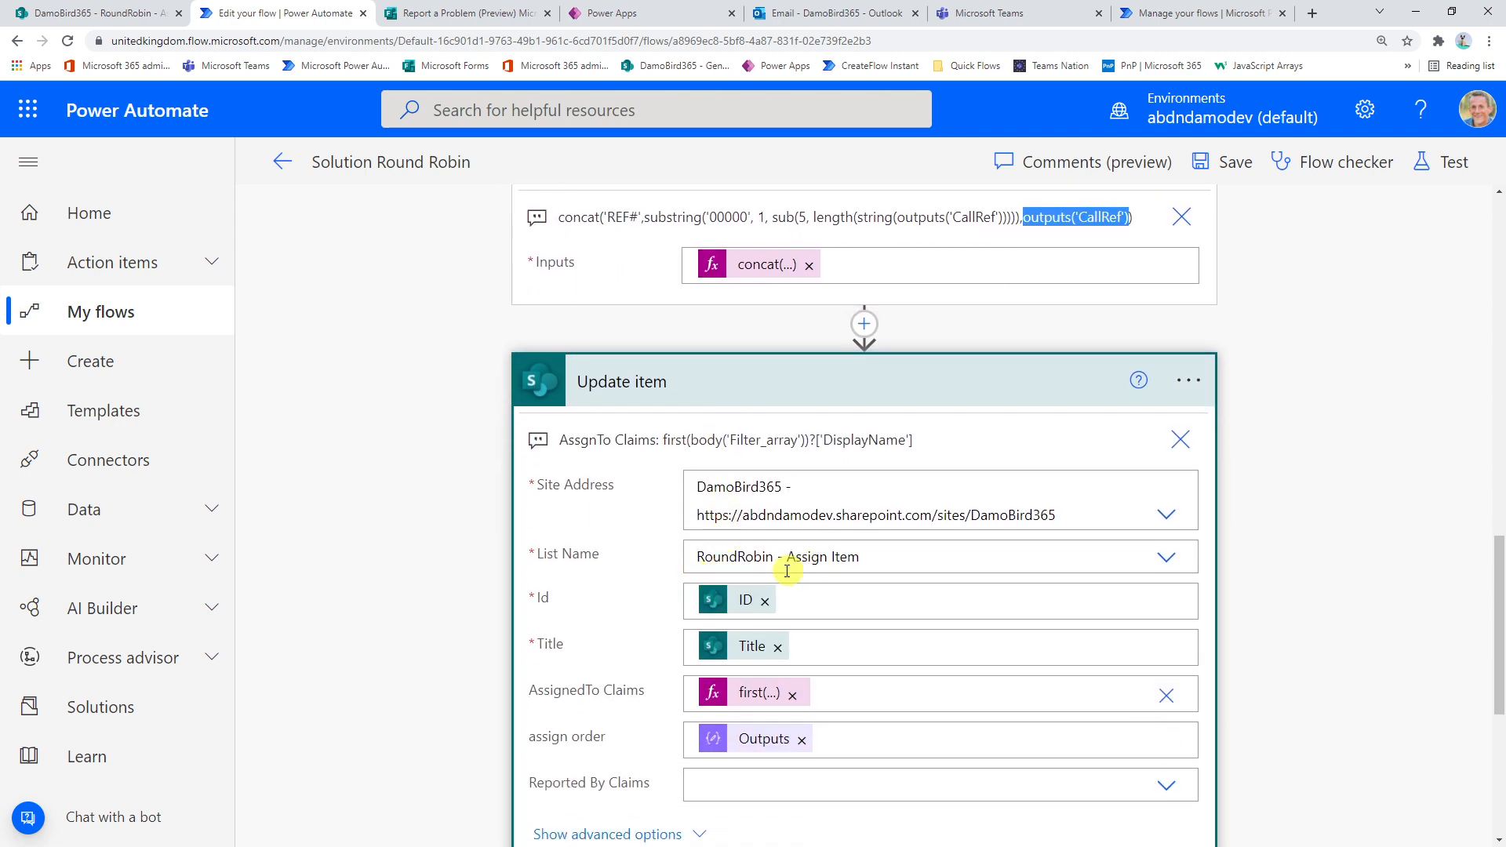
{"action": "scroll", "coordinate": [746, 470], "scroll_direction": "down", "scroll_amount": 1}
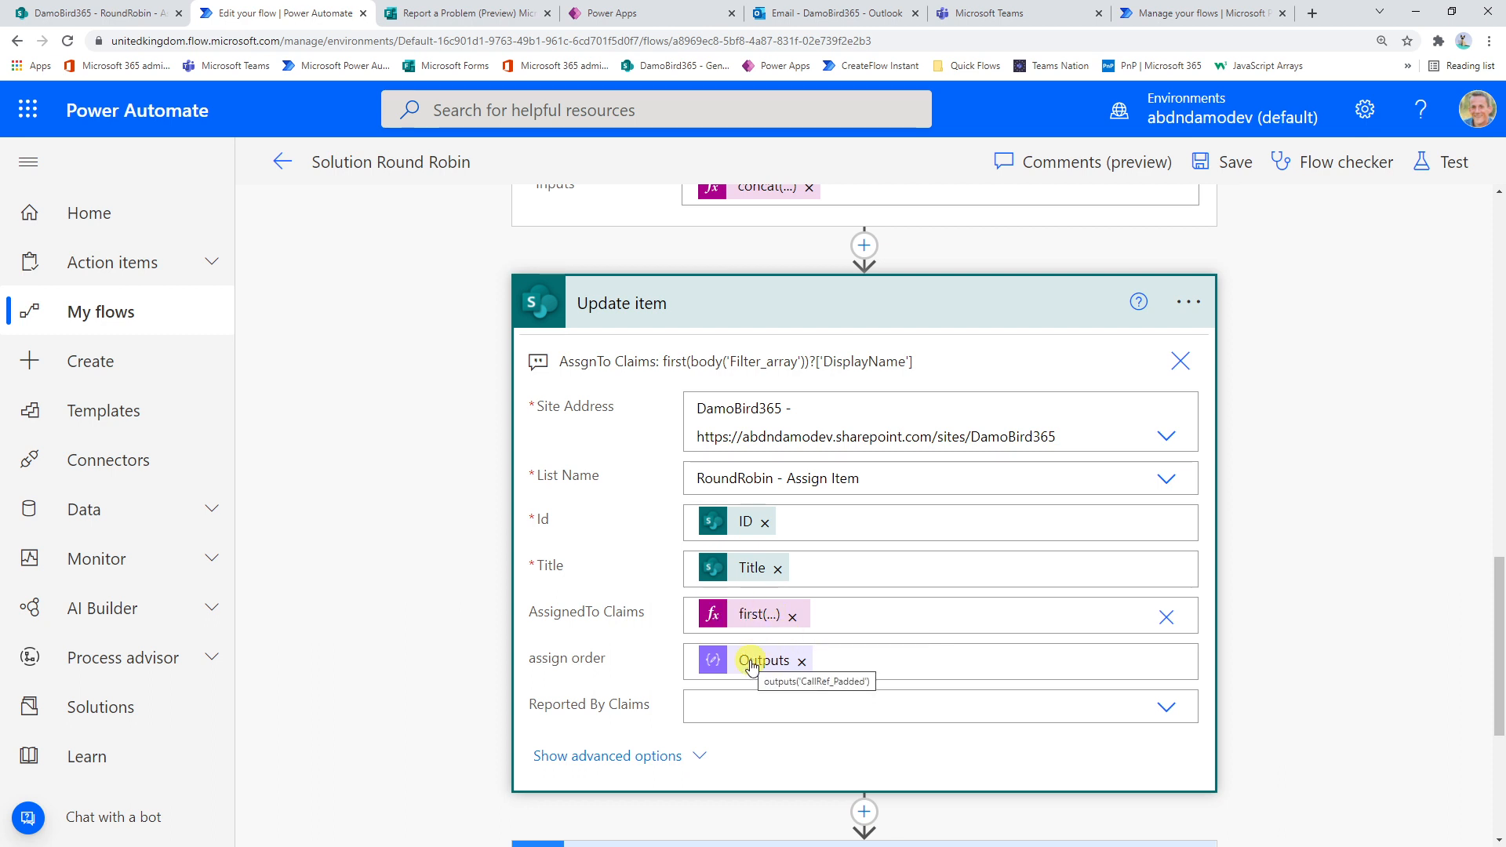
{"action": "scroll", "coordinate": [753, 628], "scroll_direction": "up", "scroll_amount": 4}
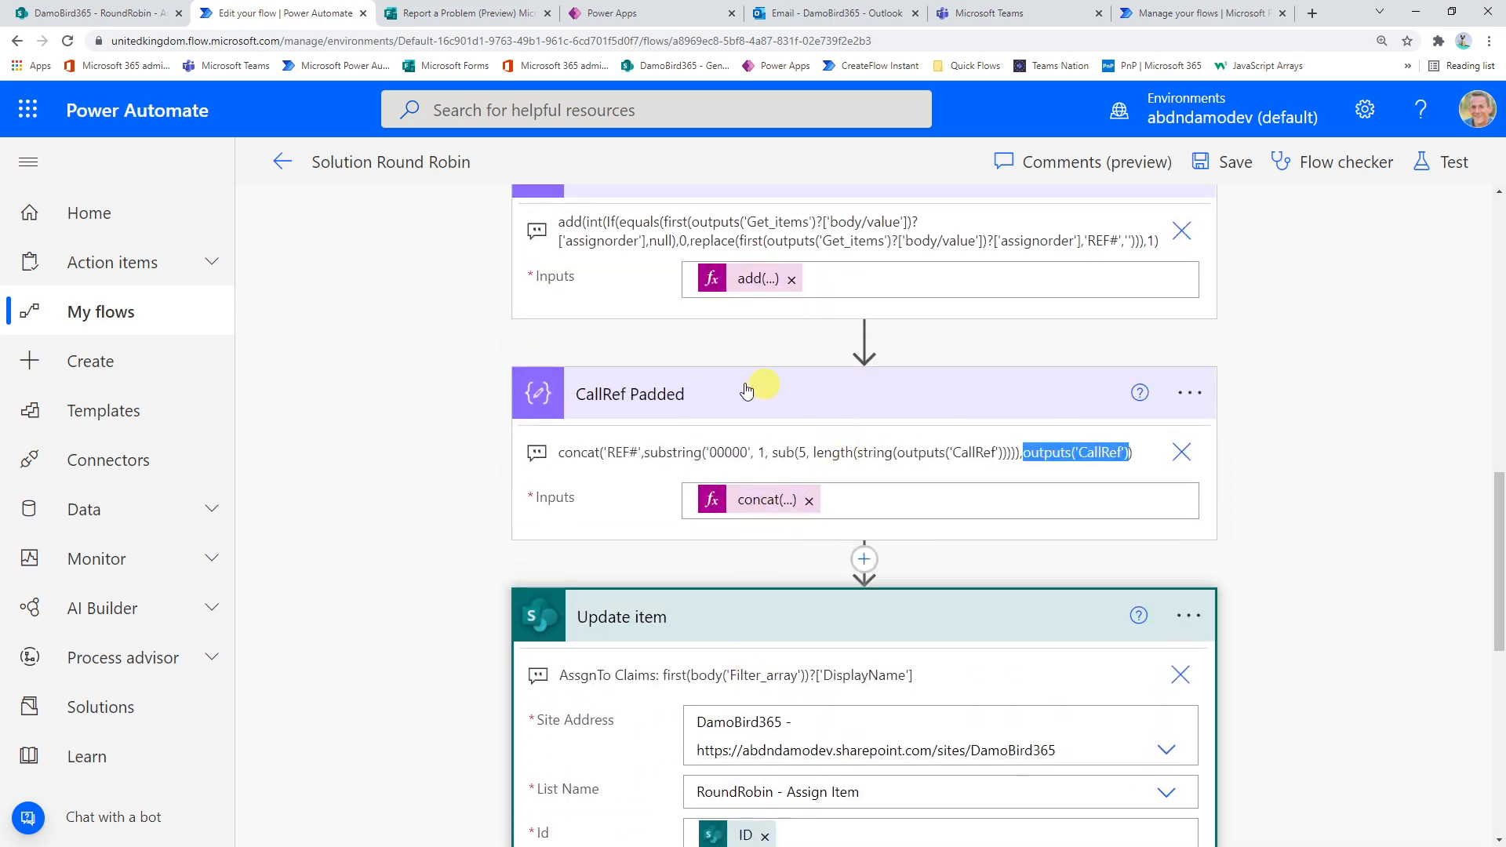
{"action": "scroll", "coordinate": [620, 392], "scroll_direction": "down", "scroll_amount": 4}
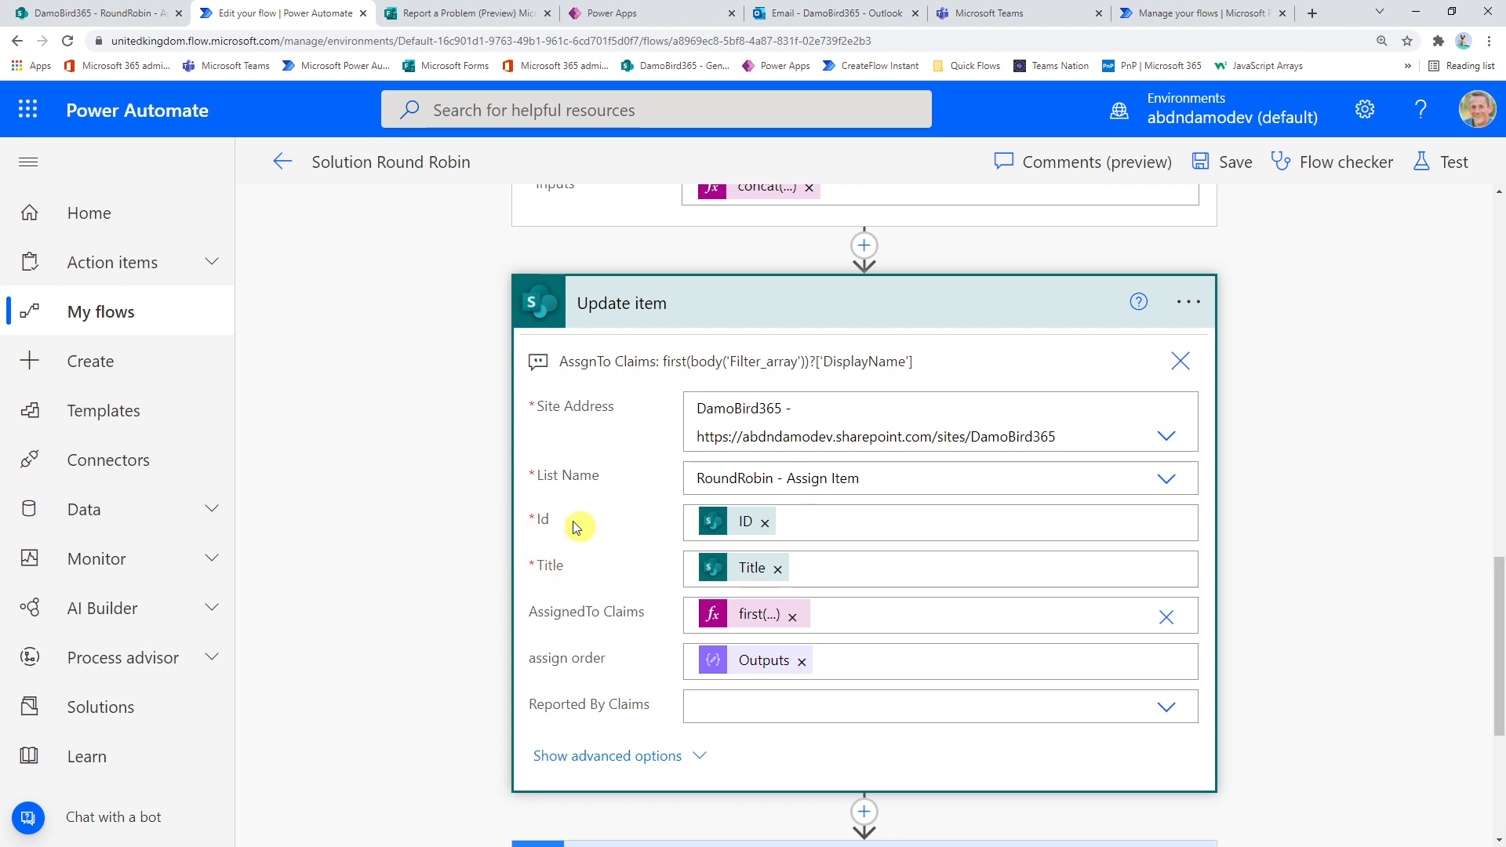
Step: Expand the Delay action below Update item and review its count and unit alongside the Update item fields
{"action": "scroll", "coordinate": [596, 527], "scroll_direction": "down", "scroll_amount": 2}
{"action": "scroll", "coordinate": [596, 527], "scroll_direction": "down", "scroll_amount": 3}
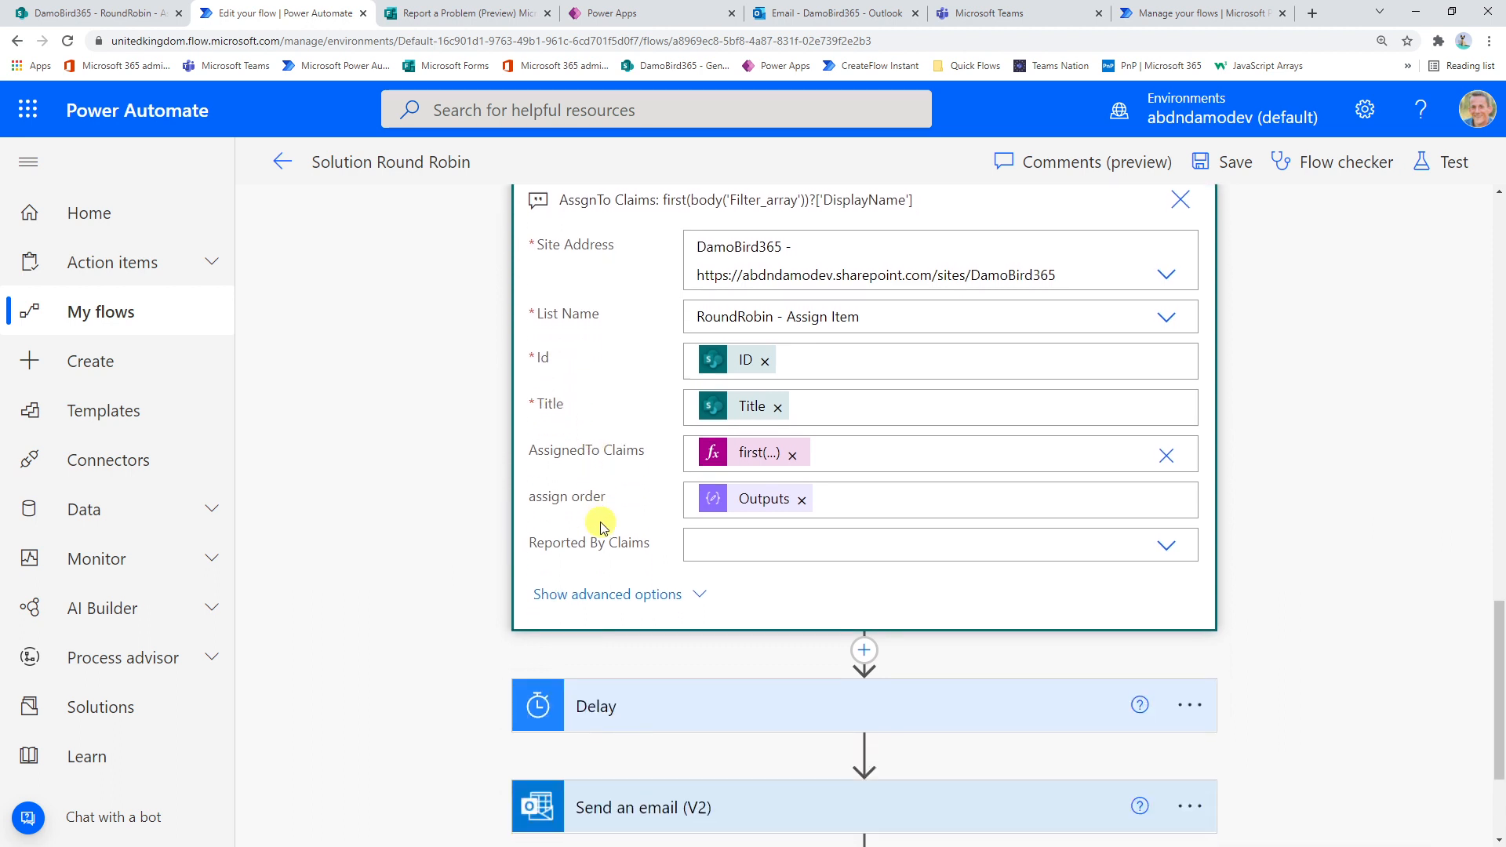
{"action": "left_click", "coordinate": [723, 544]}
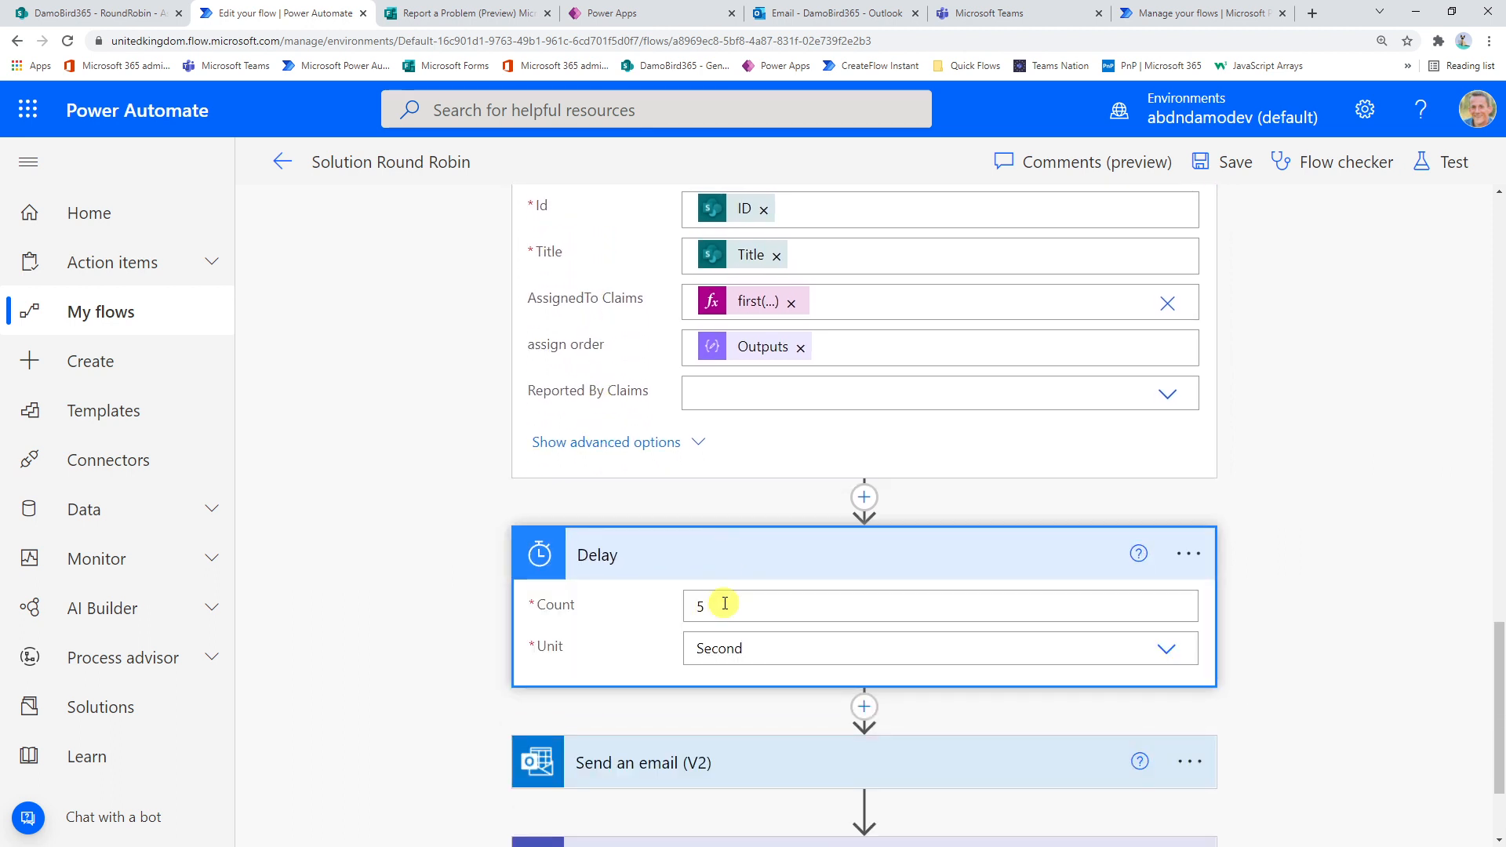
{"action": "scroll", "coordinate": [731, 534], "scroll_direction": "up", "scroll_amount": 2}
{"action": "scroll", "coordinate": [731, 533], "scroll_direction": "up", "scroll_amount": 2}
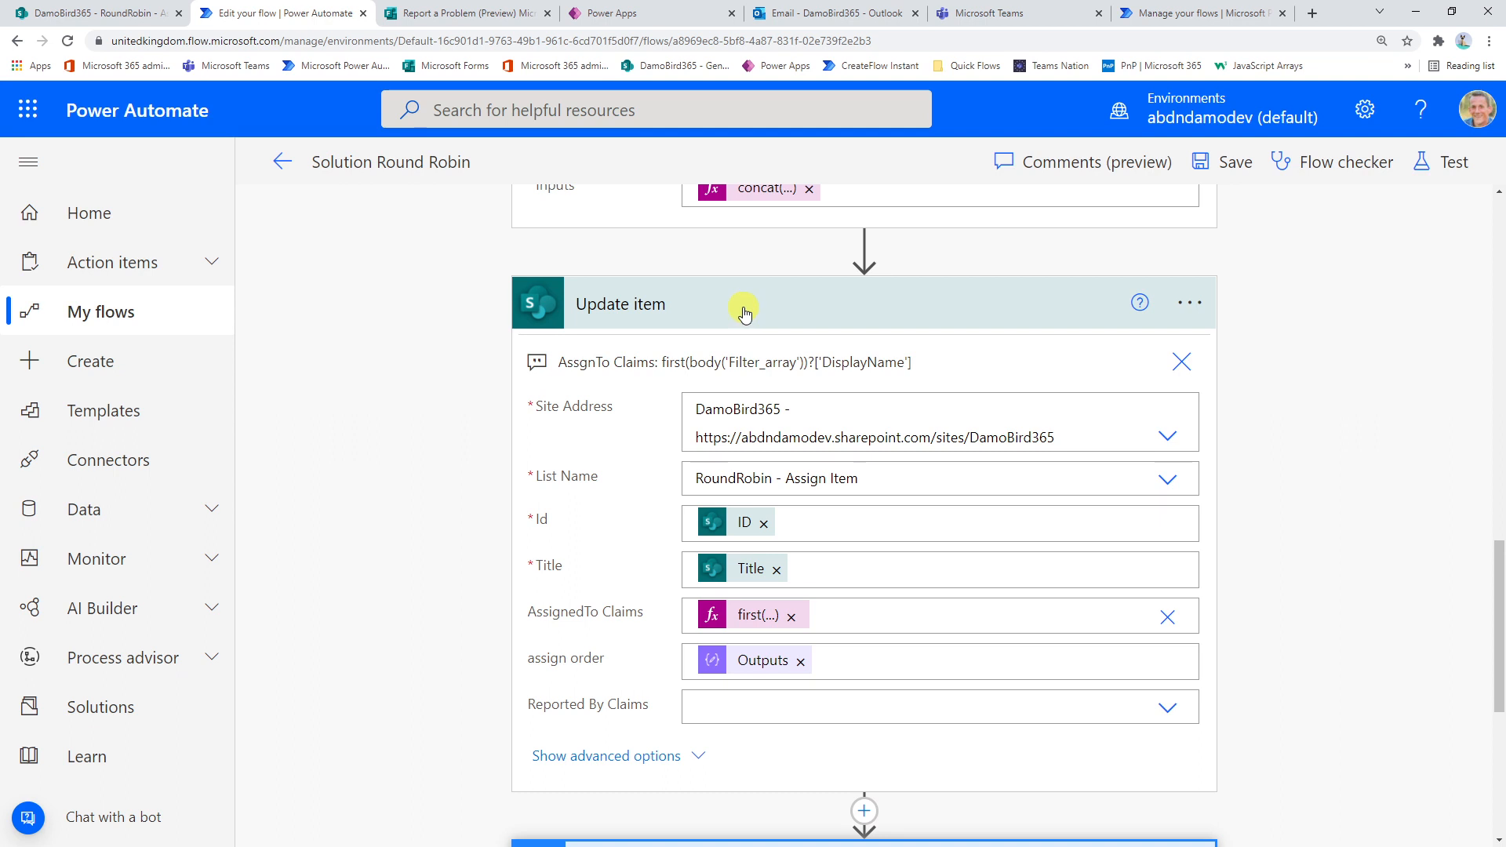
{"action": "scroll", "coordinate": [743, 313], "scroll_direction": "down", "scroll_amount": 3}
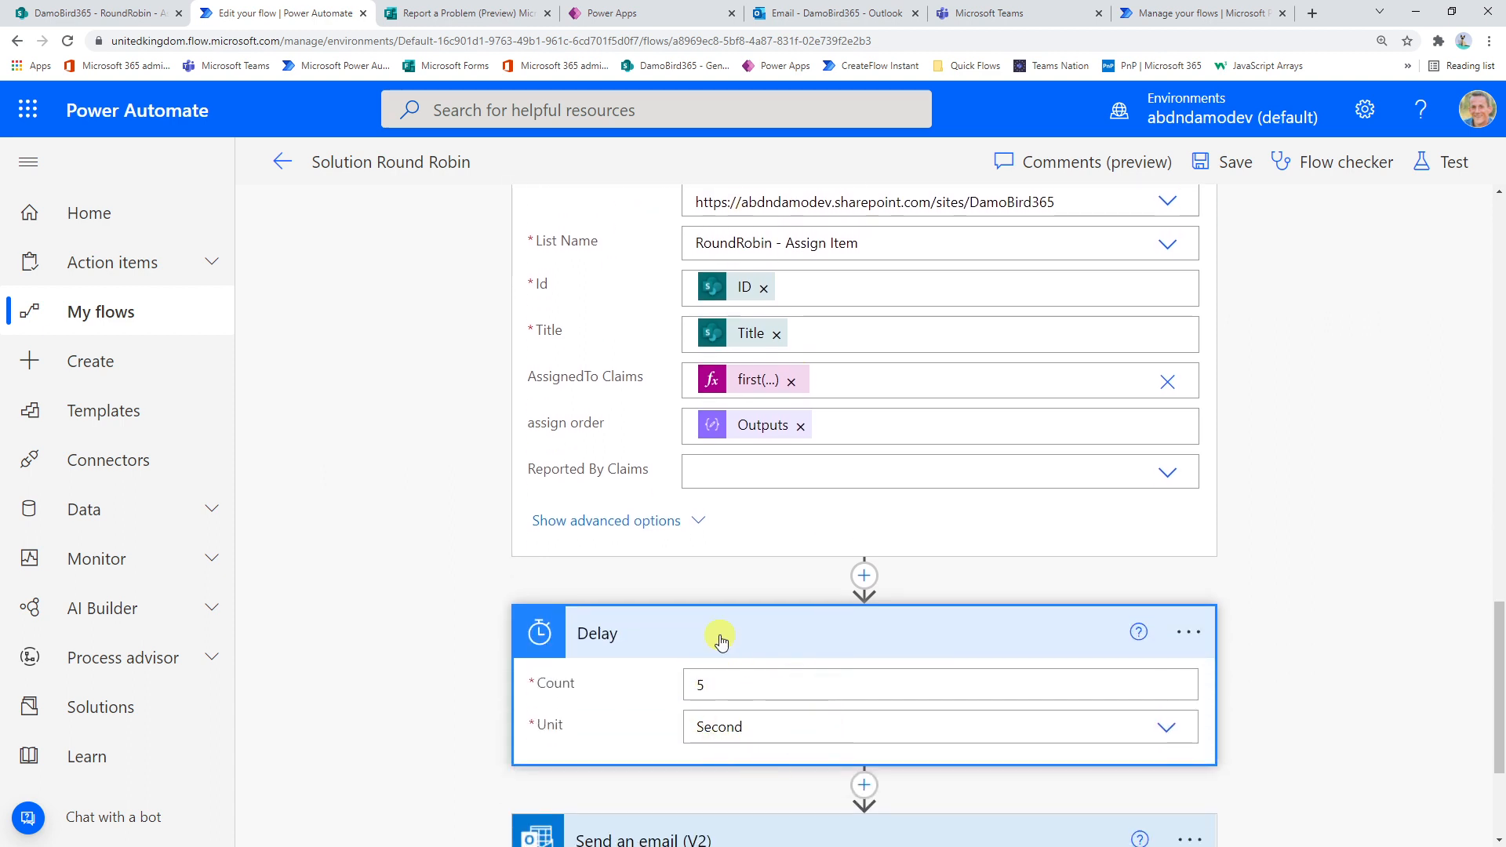
{"action": "scroll", "coordinate": [716, 636], "scroll_direction": "up", "scroll_amount": 2}
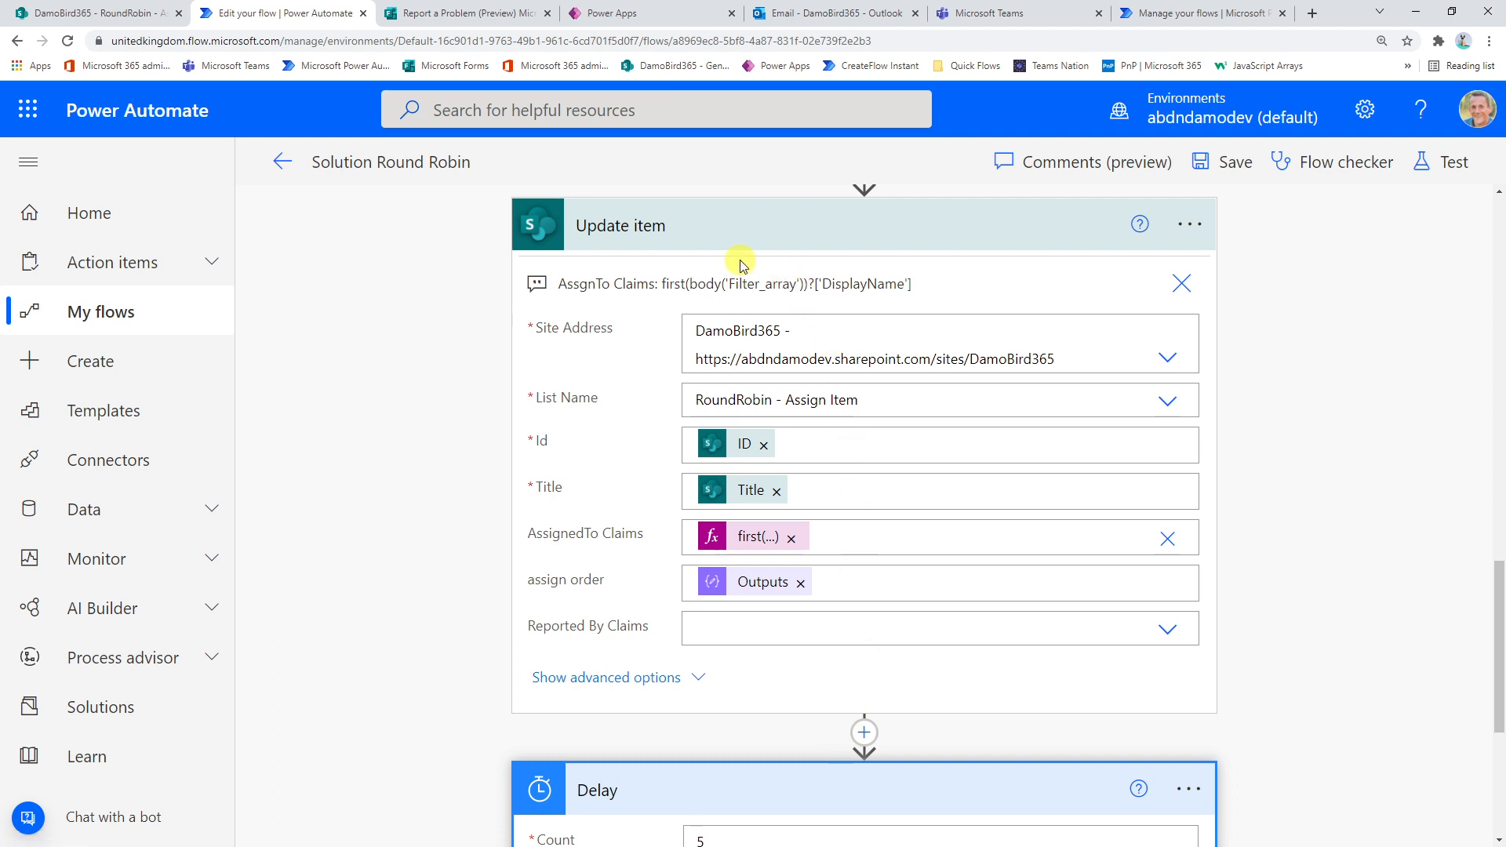
Step: Expand the Send an email (V2) action and the Post message in a chat or channel action
{"action": "scroll", "coordinate": [778, 332], "scroll_direction": "down", "scroll_amount": 5}
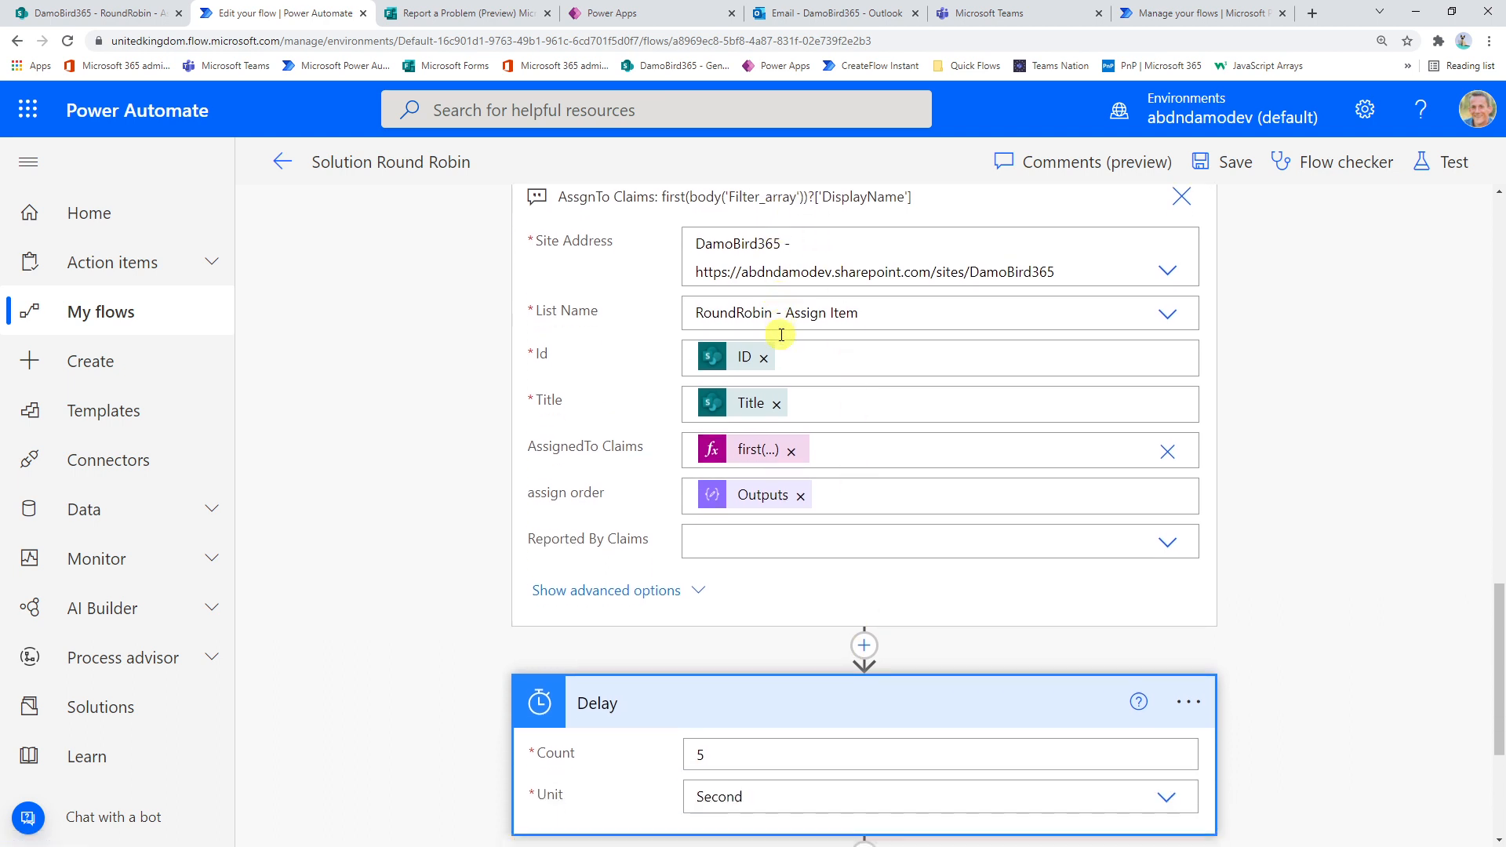
{"action": "left_click", "coordinate": [741, 610]}
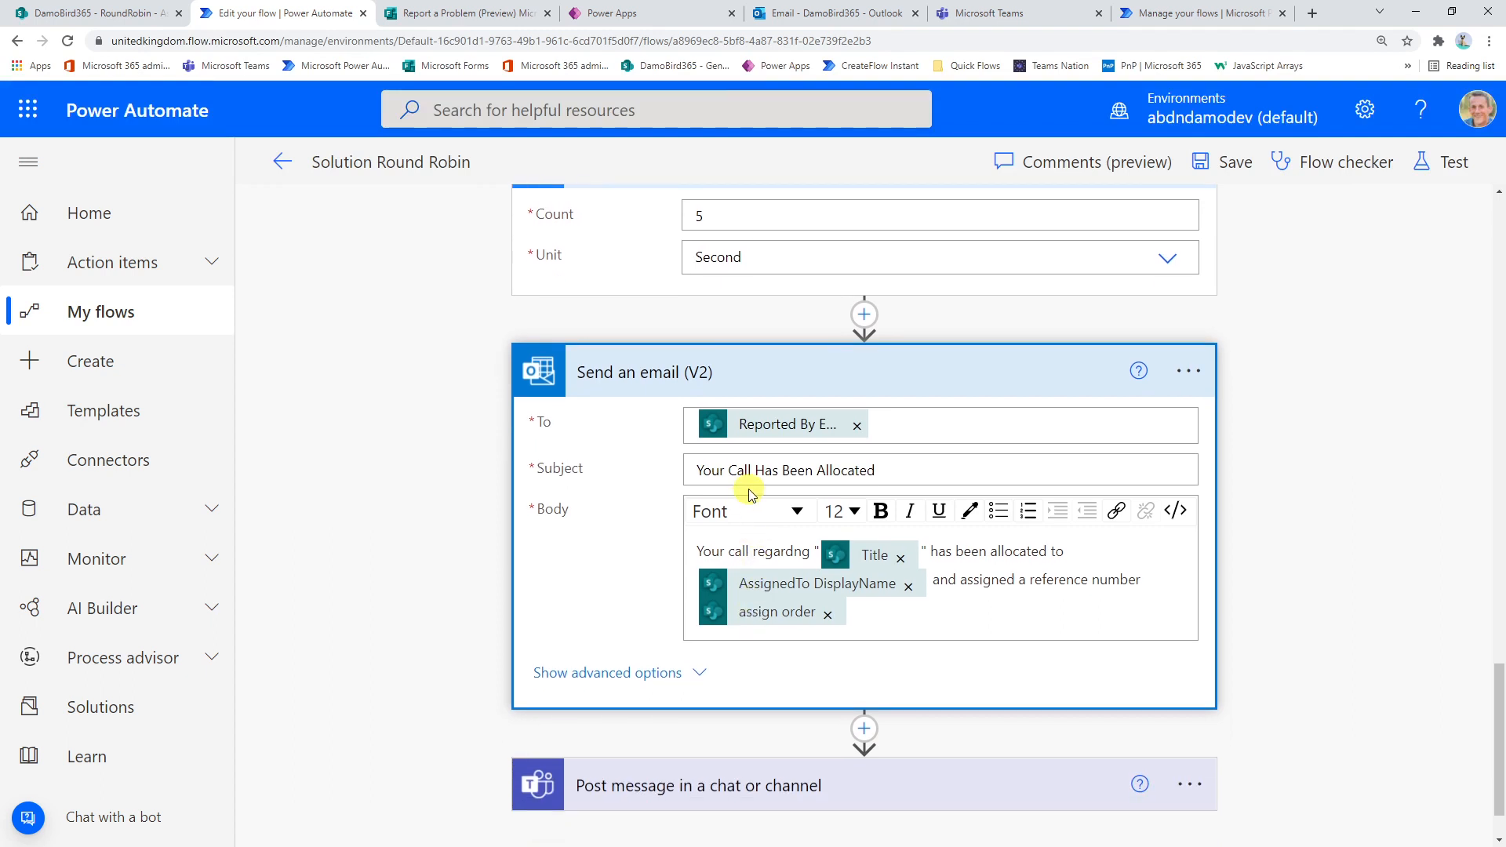
{"action": "scroll", "coordinate": [800, 564], "scroll_direction": "down", "scroll_amount": 1}
{"action": "left_click", "coordinate": [806, 699]}
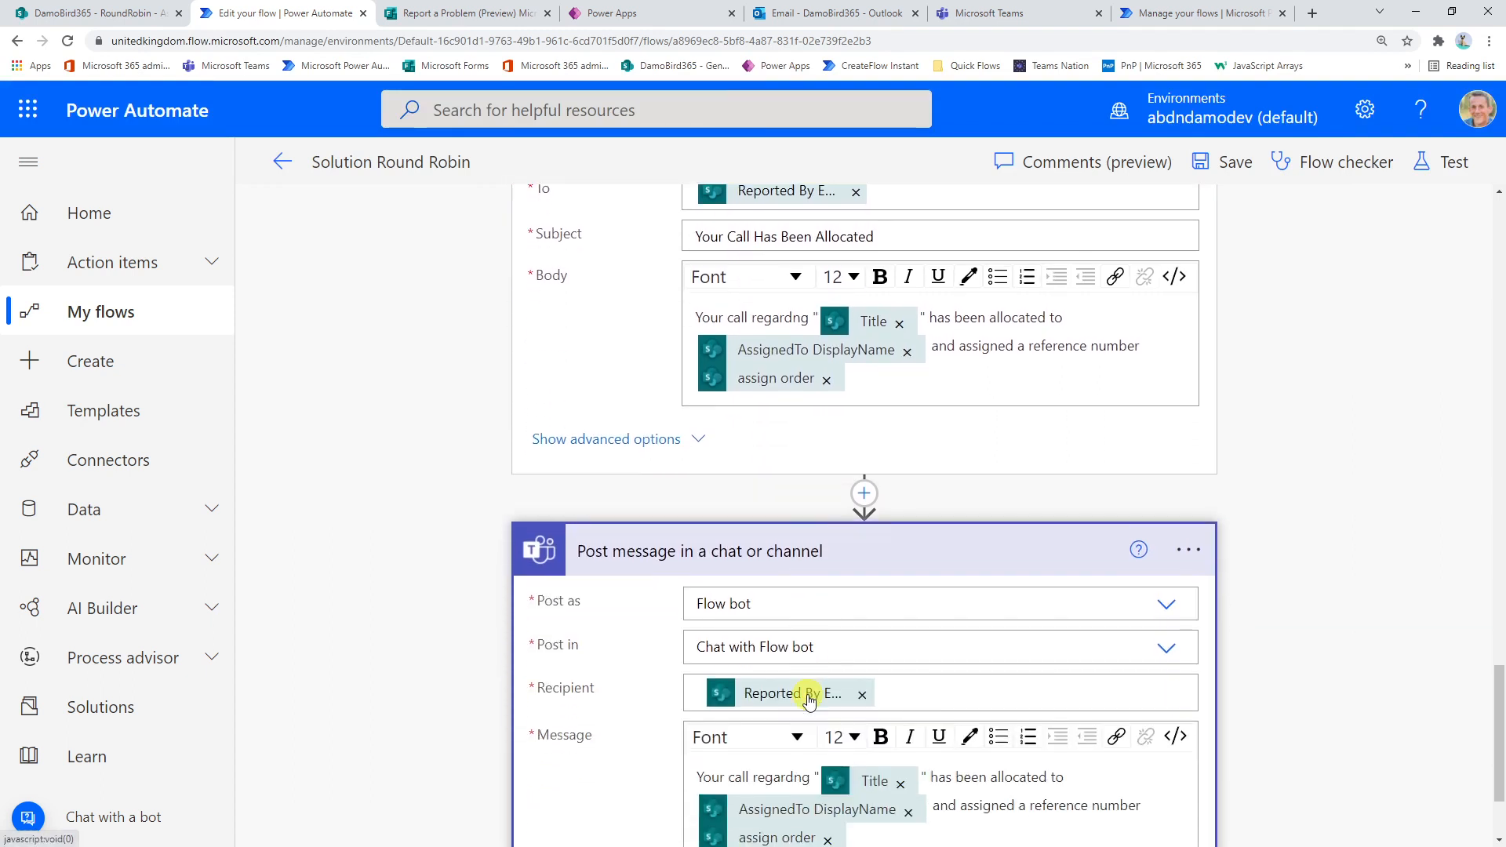
Step: Compare the recipient, subject and body of the allocation email with the recipient and message of the Teams post
{"action": "scroll", "coordinate": [828, 672], "scroll_direction": "up", "scroll_amount": 2}
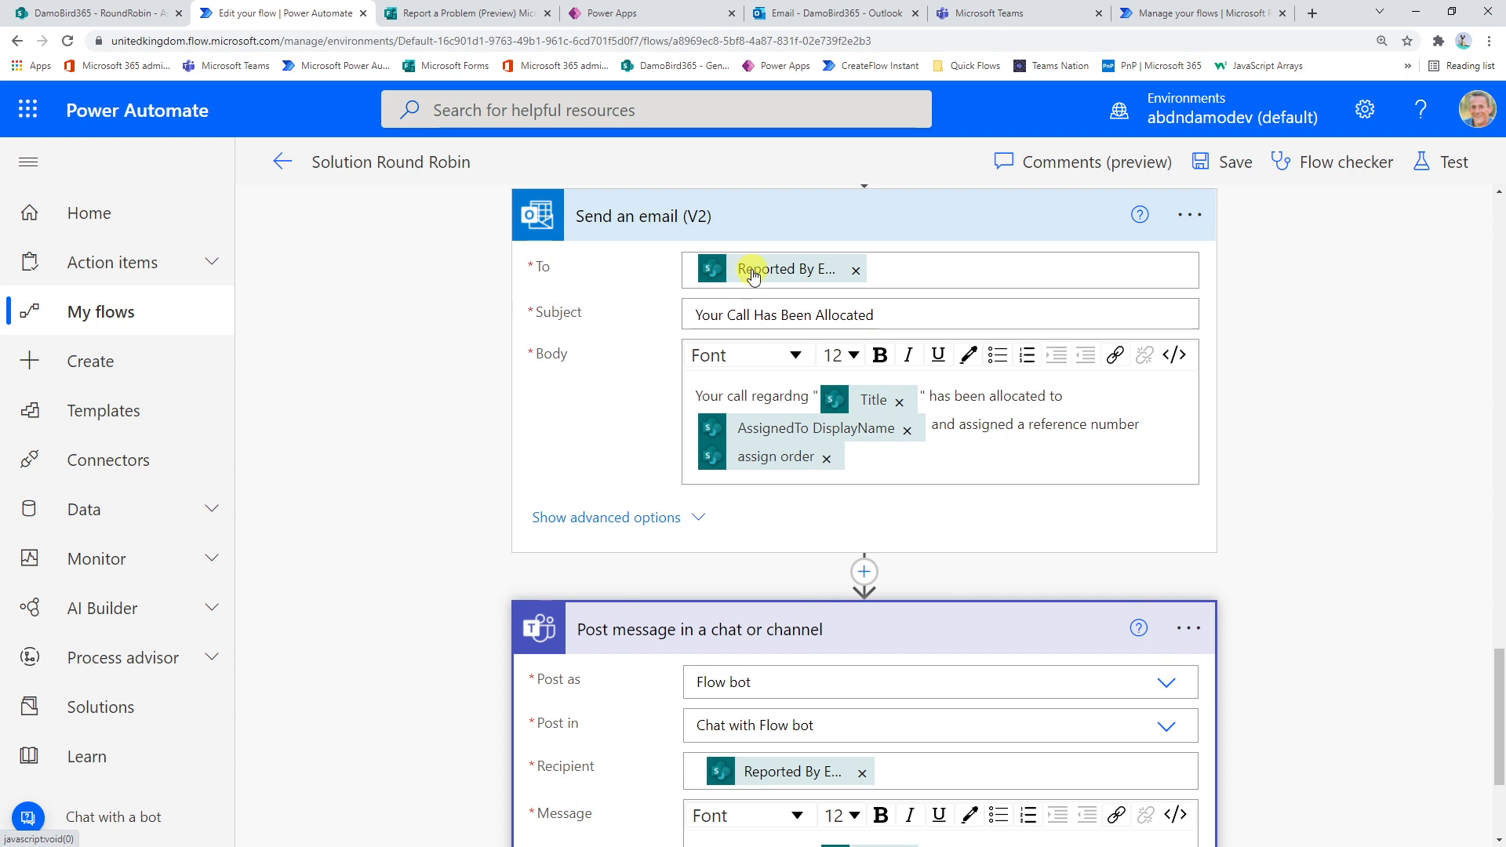
{"action": "mouse_move", "coordinate": [754, 276]}
{"action": "mouse_move", "coordinate": [865, 409]}
{"action": "scroll", "coordinate": [767, 464], "scroll_direction": "down", "scroll_amount": 1}
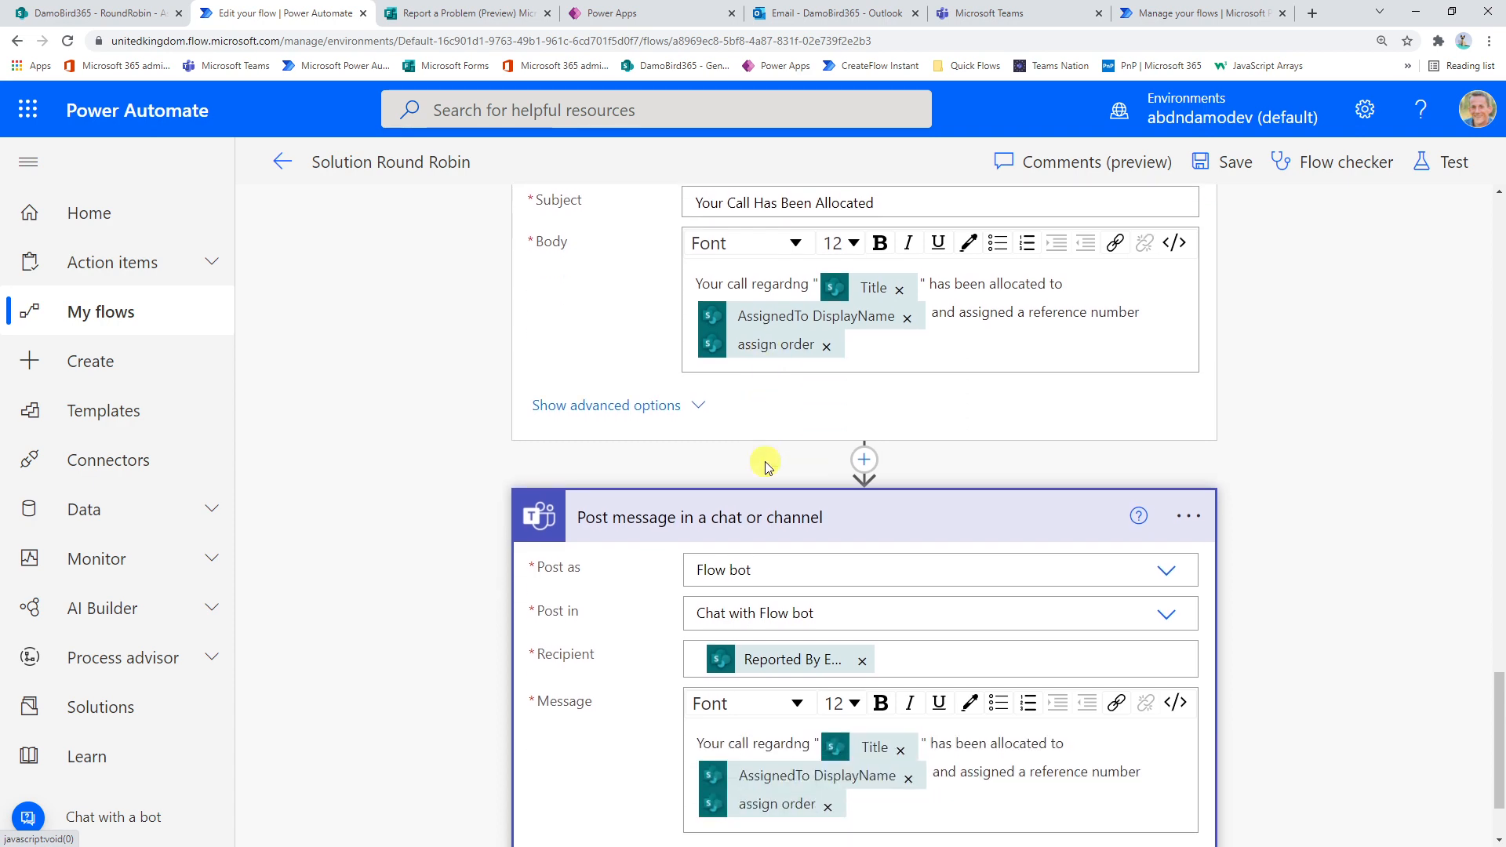
{"action": "scroll", "coordinate": [767, 464], "scroll_direction": "down", "scroll_amount": 1}
{"action": "scroll", "coordinate": [796, 486], "scroll_direction": "up", "scroll_amount": 4}
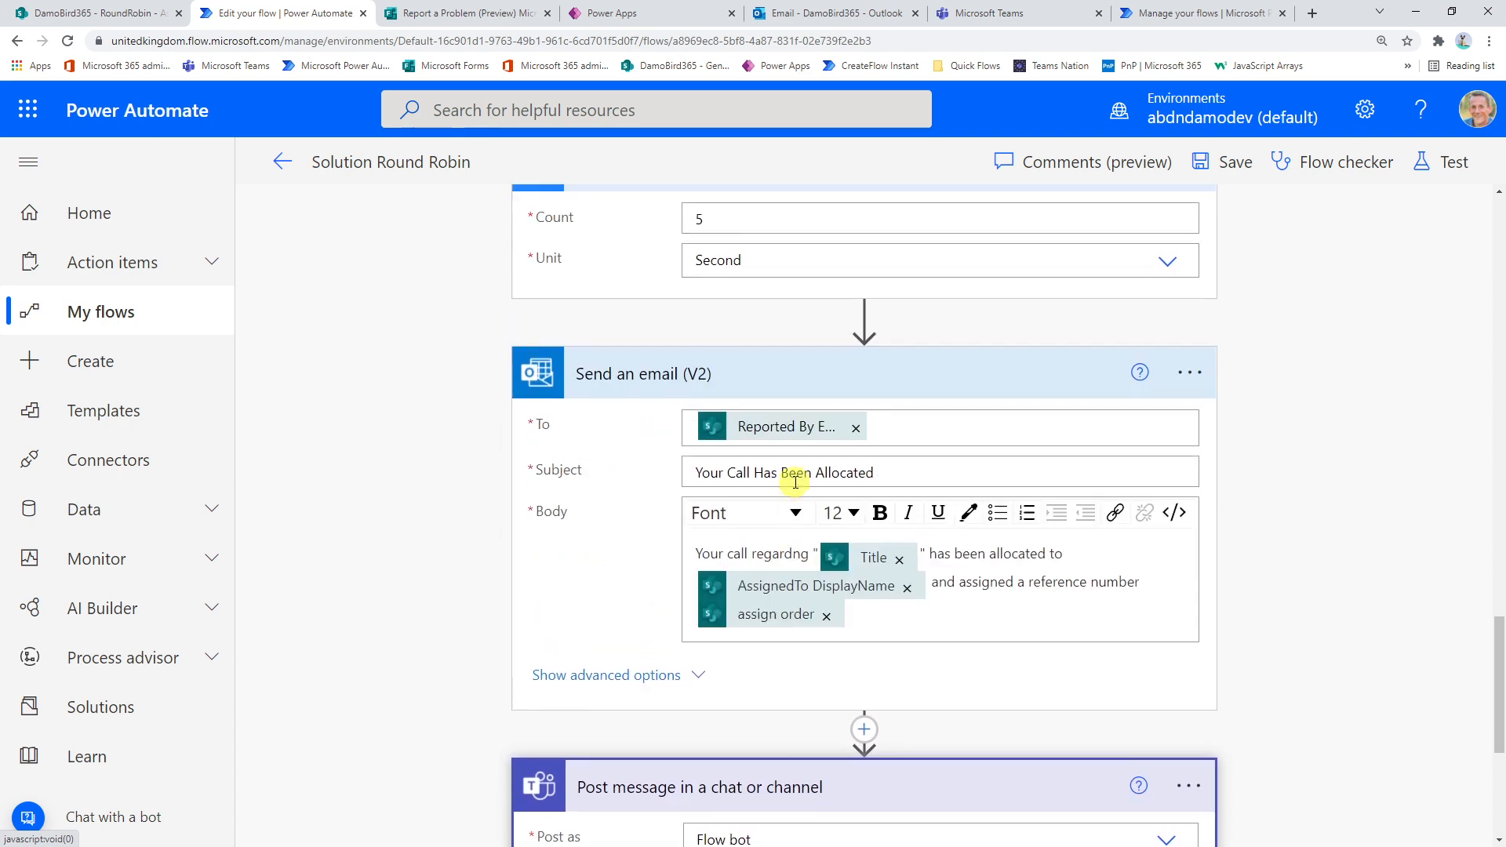
Step: Leave the flow editor and open the Nov 13, 08:54 AM run from the flow's 28-day run history
{"action": "scroll", "coordinate": [795, 482], "scroll_direction": "up", "scroll_amount": 12}
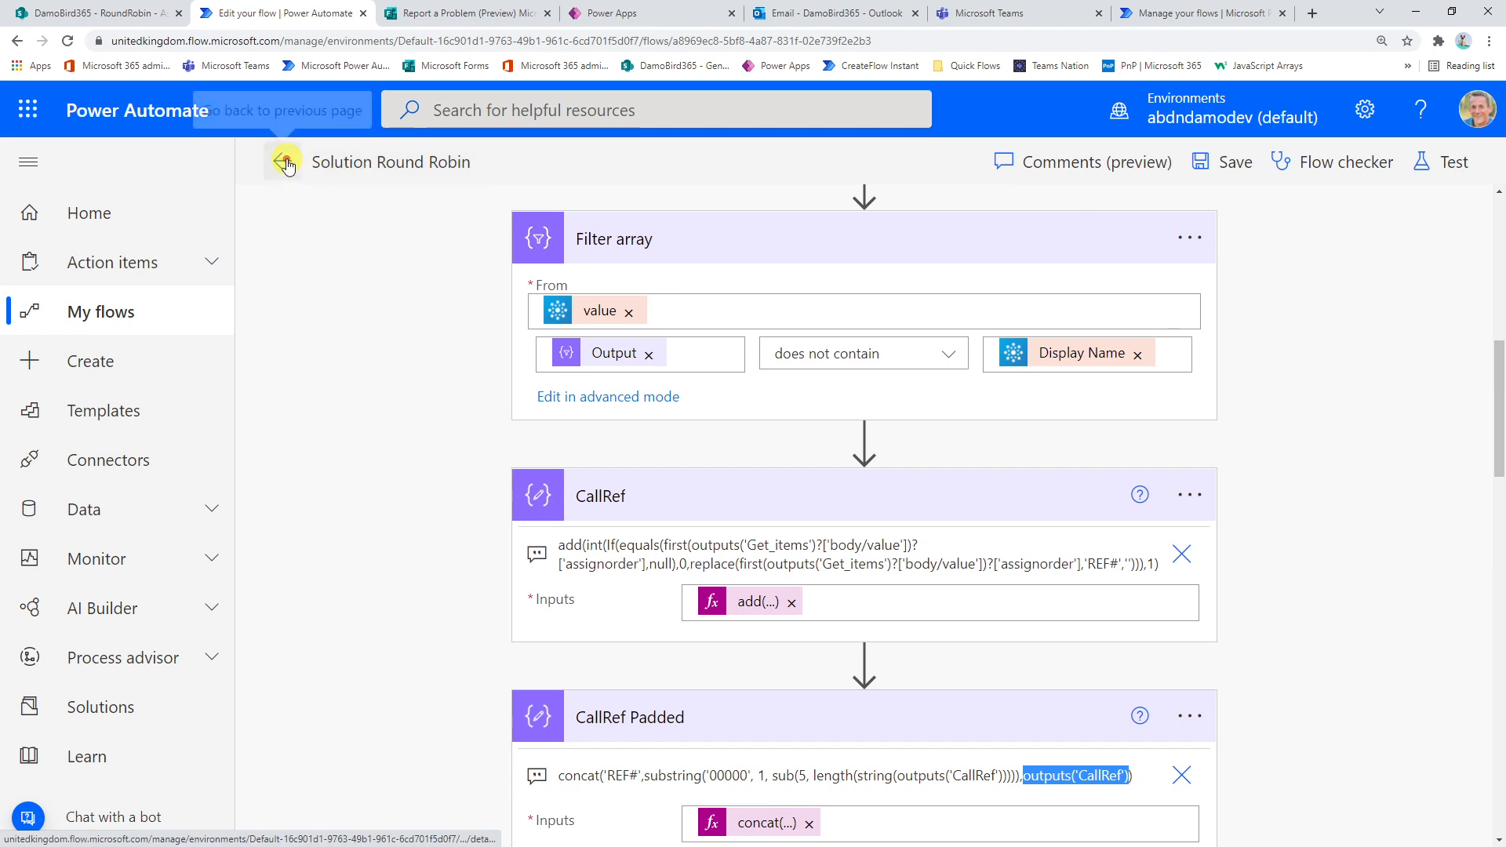
{"action": "left_click", "coordinate": [286, 162]}
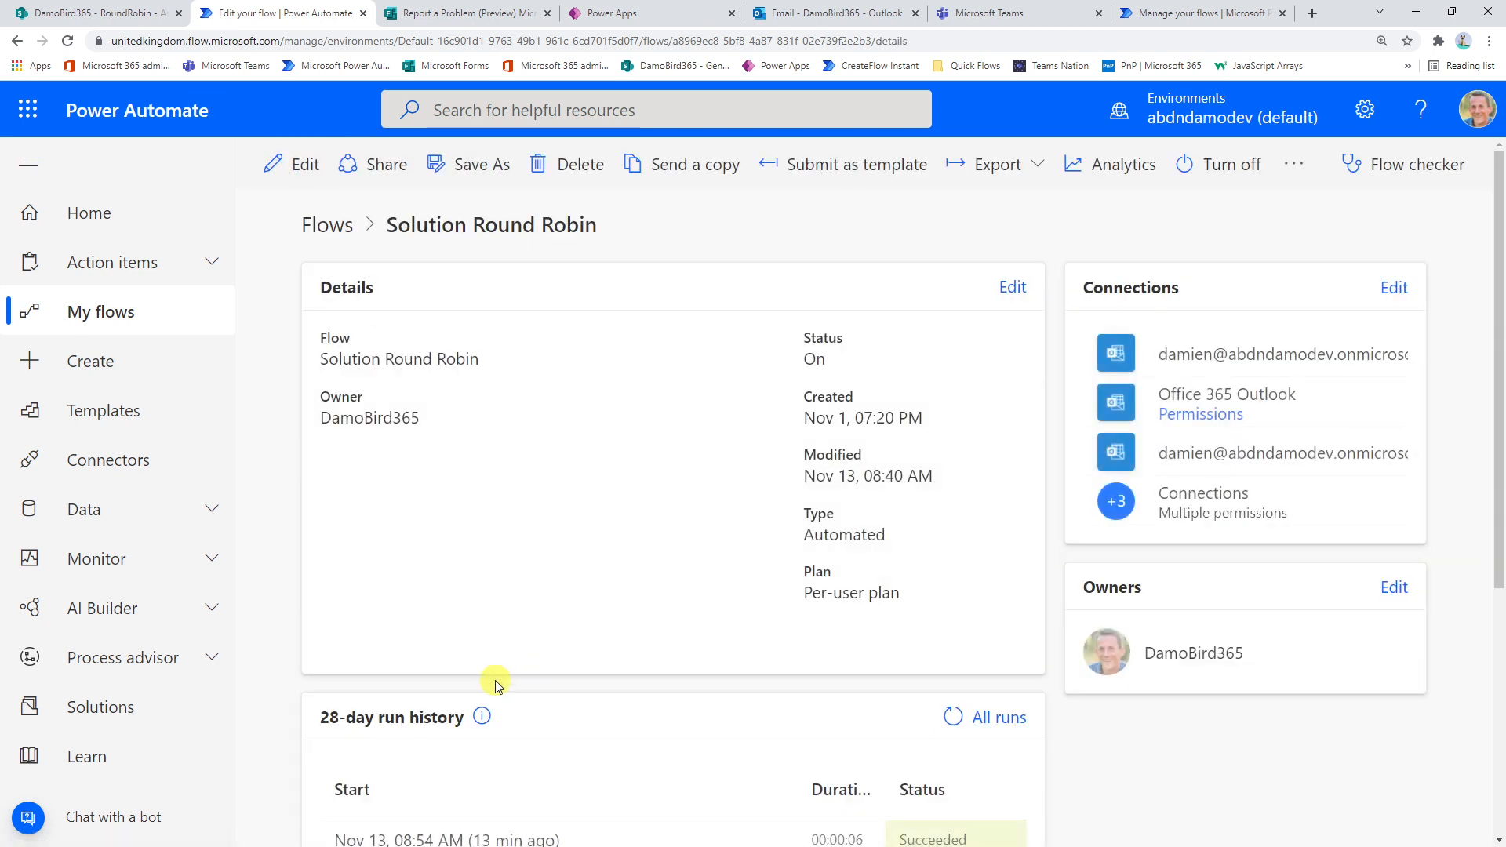
{"action": "scroll", "coordinate": [481, 652], "scroll_direction": "down", "scroll_amount": 1}
{"action": "left_click", "coordinate": [481, 760]}
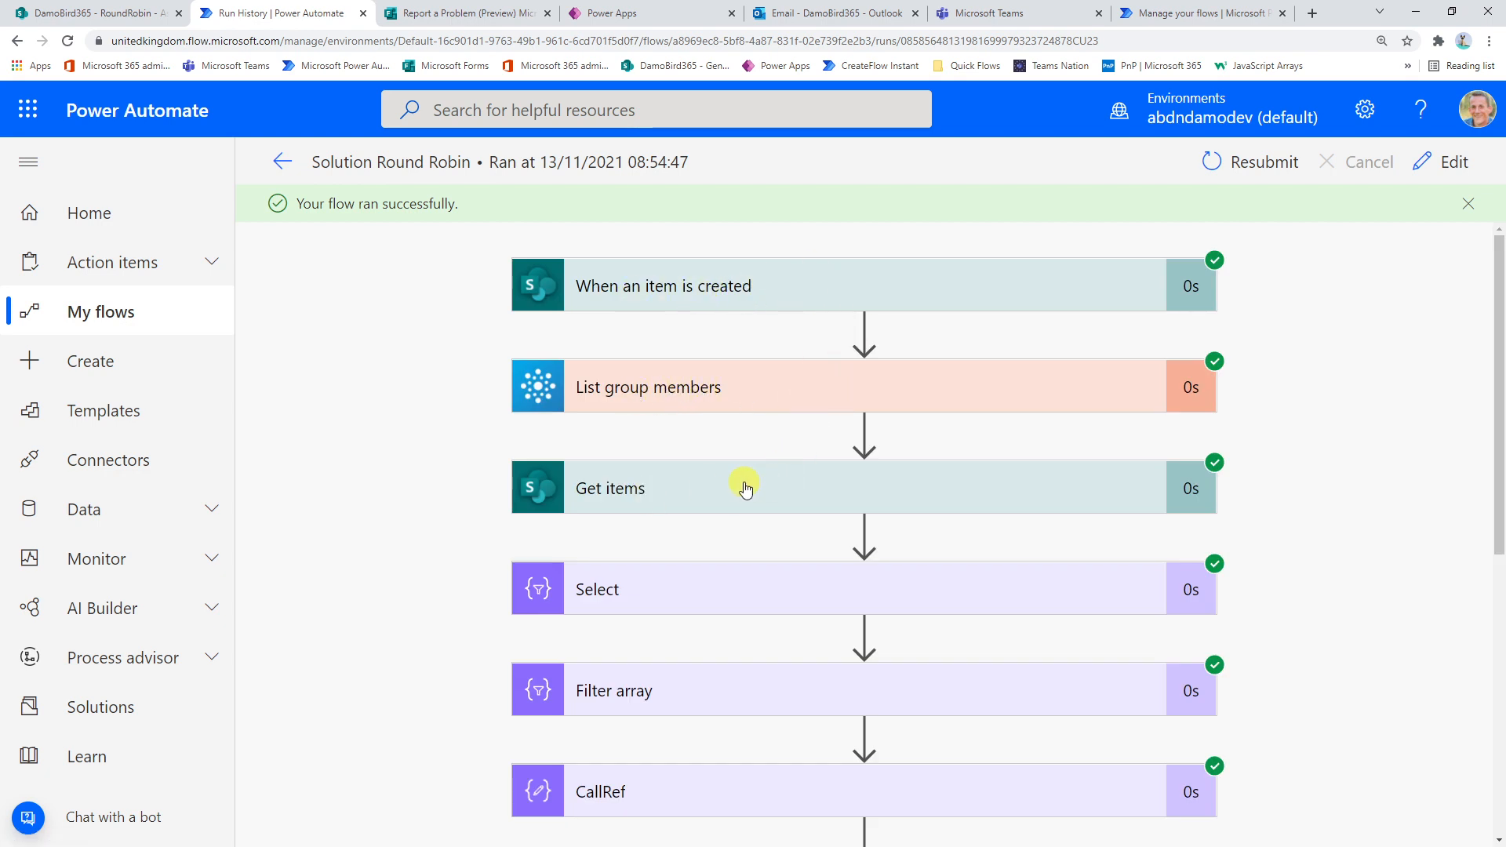
Step: Expand the List group members action in the run and look through its output value to the end
{"action": "left_click", "coordinate": [717, 404]}
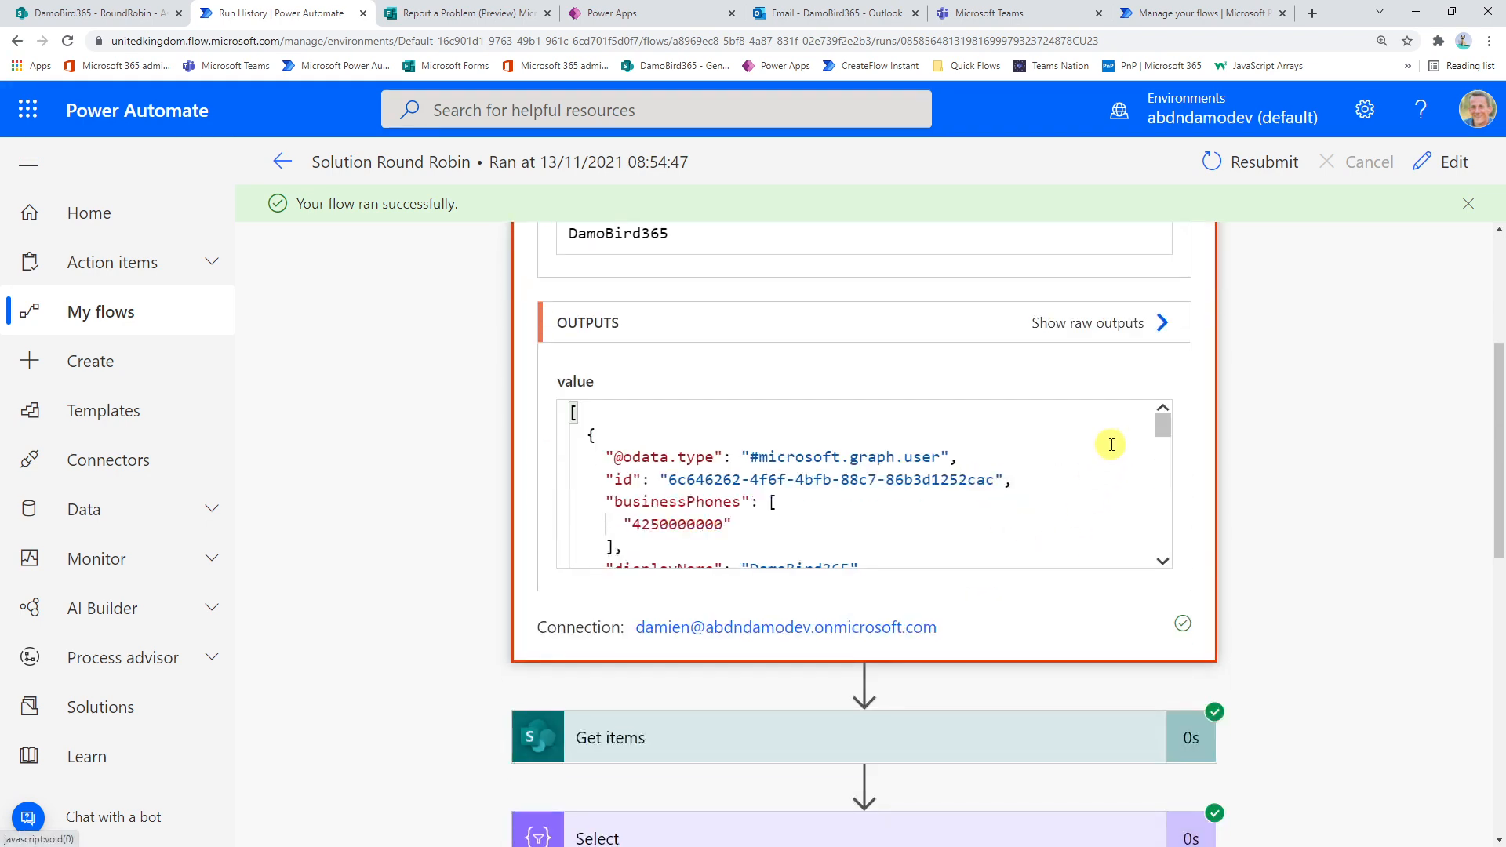
{"action": "left_click_drag", "start_coordinate": [1159, 432], "coordinate": [1281, 511]}
{"action": "scroll", "coordinate": [914, 515], "scroll_direction": "down", "scroll_amount": 4}
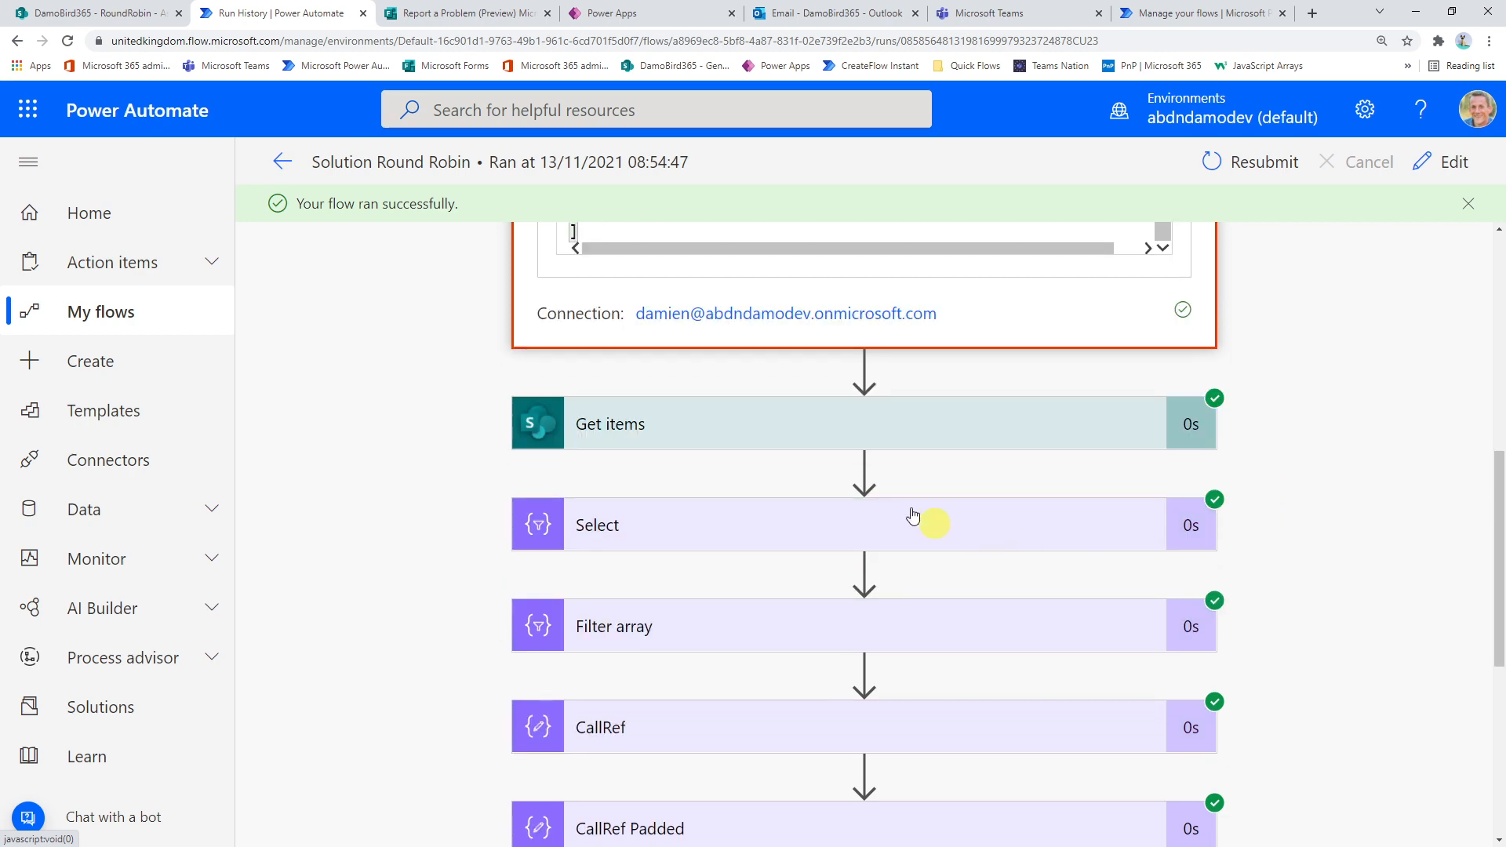
Step: Expand the Get items action in the run and review its list inputs and downloadable outputs
{"action": "left_click", "coordinate": [710, 423]}
{"action": "scroll", "coordinate": [882, 491], "scroll_direction": "down", "scroll_amount": 3}
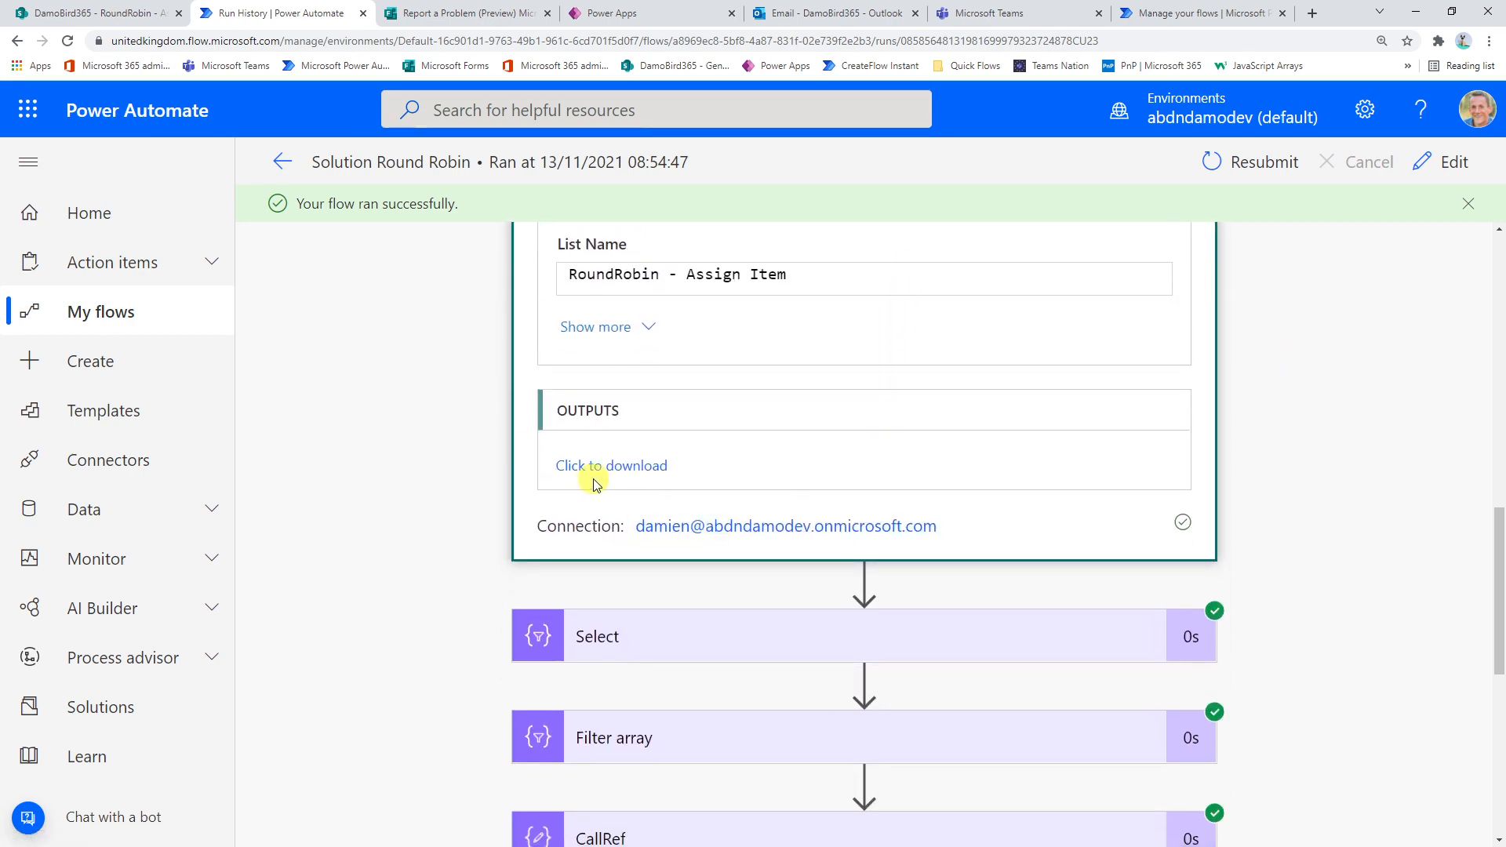
{"action": "scroll", "coordinate": [672, 411], "scroll_direction": "up", "scroll_amount": 3}
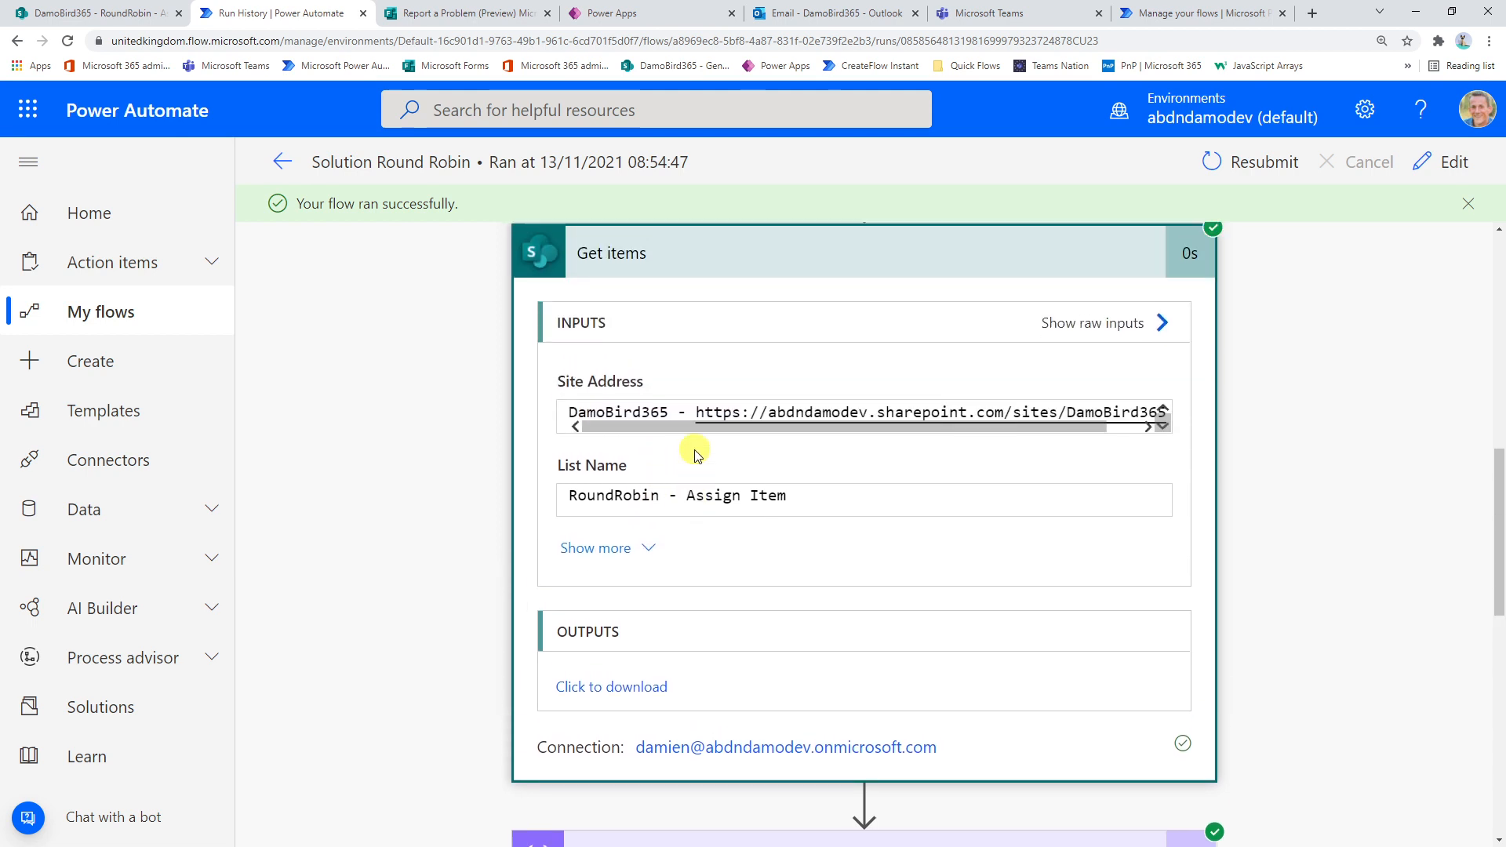
{"action": "scroll", "coordinate": [695, 448], "scroll_direction": "down", "scroll_amount": 1}
{"action": "scroll", "coordinate": [707, 502], "scroll_direction": "down", "scroll_amount": 4}
Step: Expand the Select action, highlight all the names in its output body and look through its From input to the end
{"action": "left_click", "coordinate": [688, 400]}
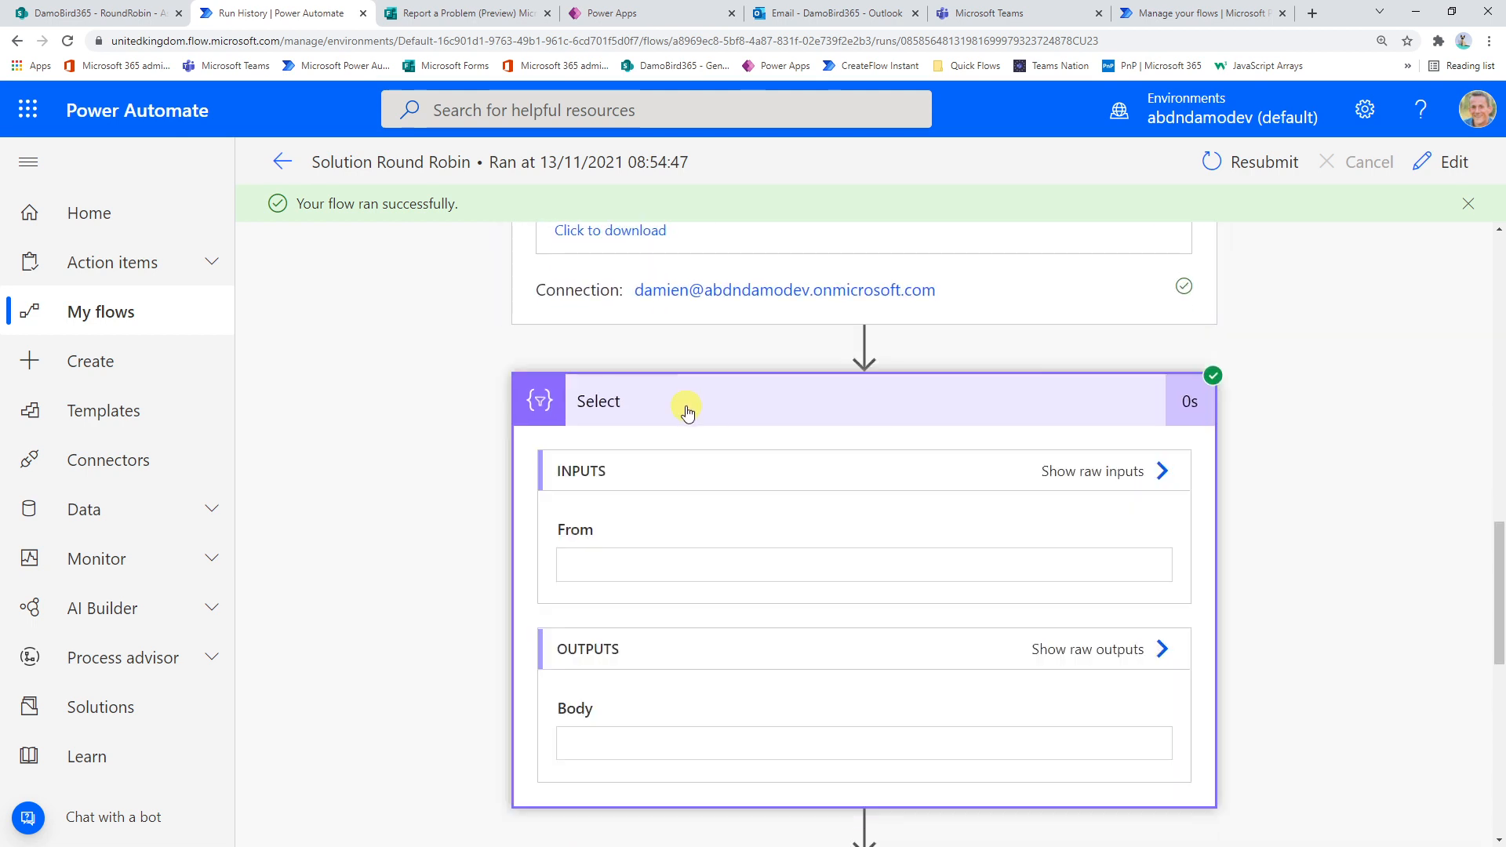
{"action": "scroll", "coordinate": [700, 439], "scroll_direction": "down", "scroll_amount": 2}
{"action": "scroll", "coordinate": [690, 471], "scroll_direction": "down", "scroll_amount": 1}
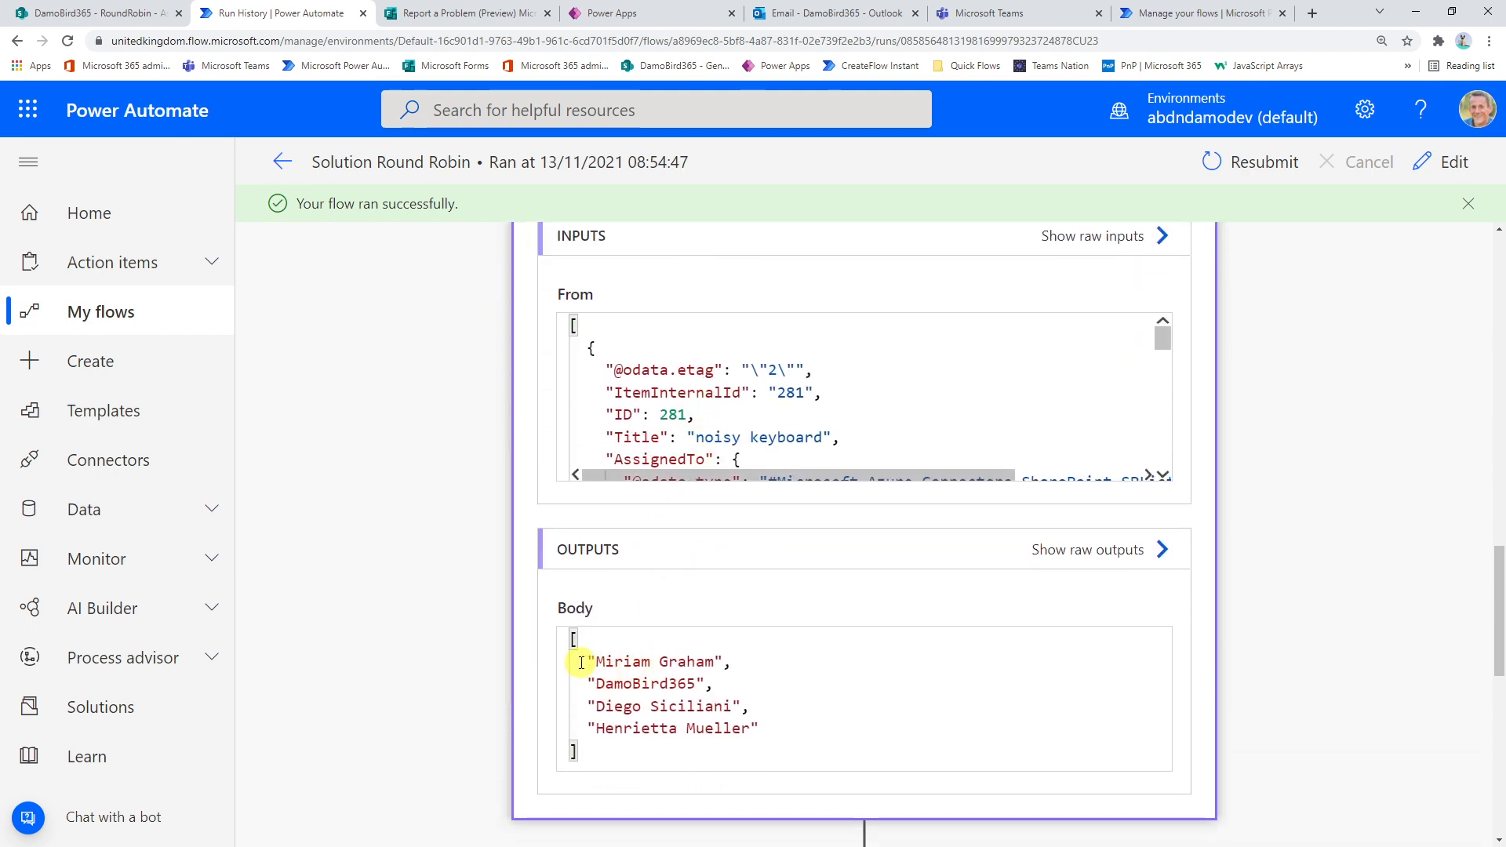
{"action": "left_click_drag", "start_coordinate": [581, 663], "coordinate": [760, 730]}
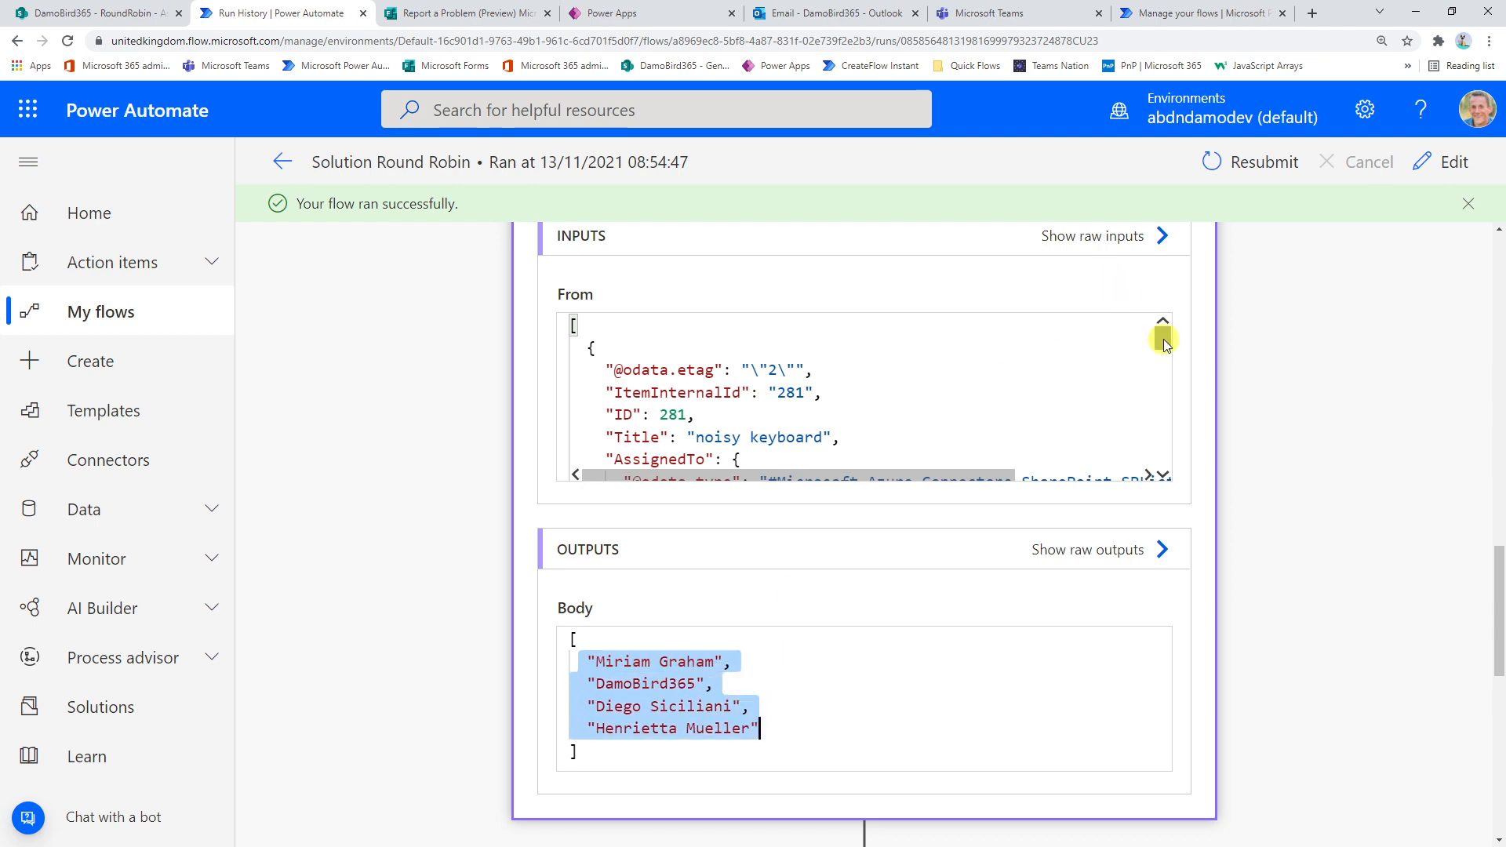
{"action": "left_click_drag", "start_coordinate": [1164, 345], "coordinate": [1158, 483]}
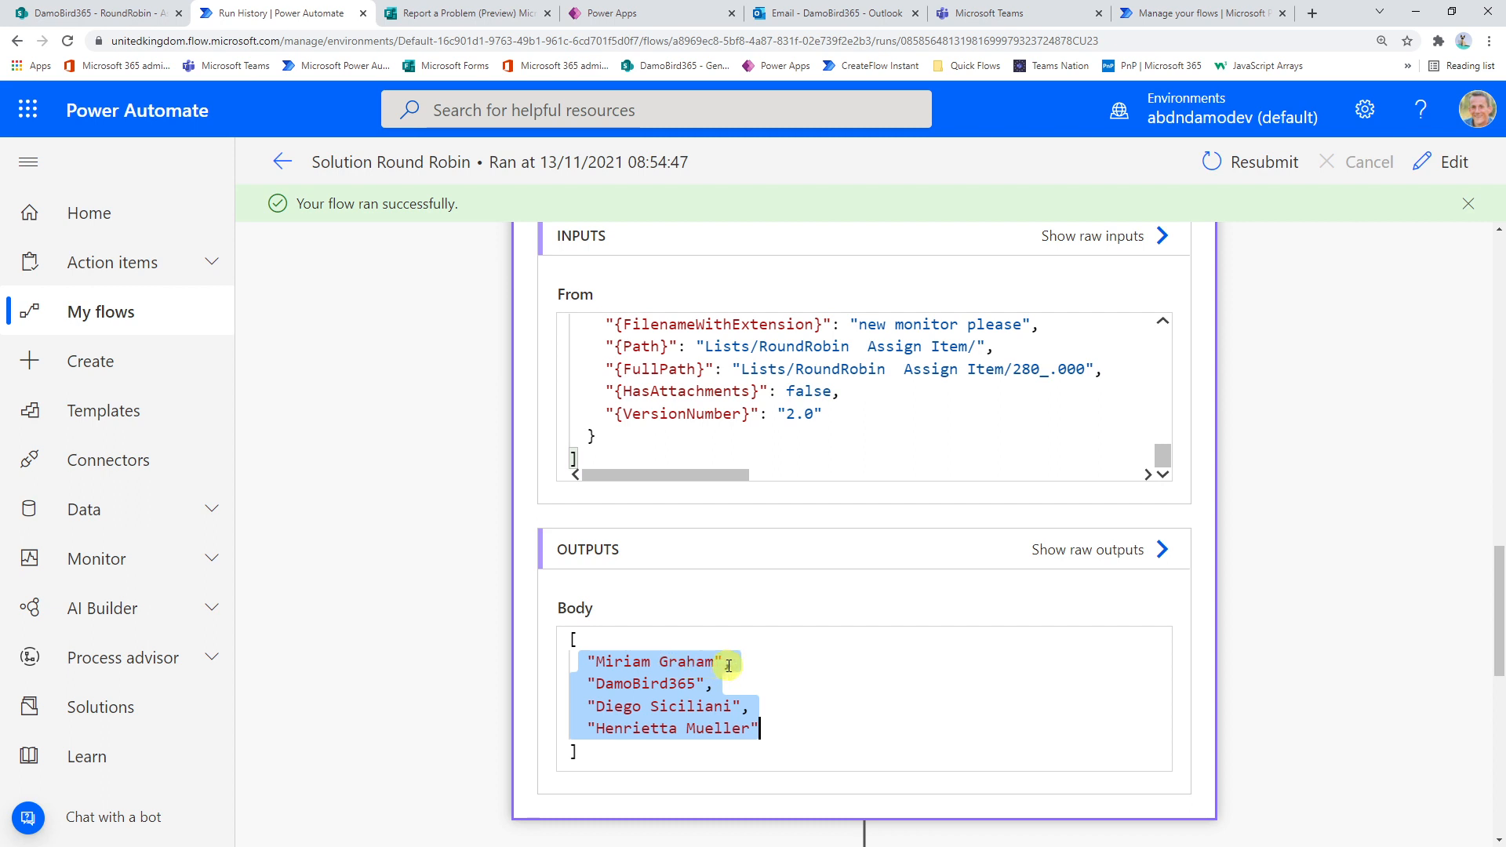
Step: Compare the highlighted names in the Select output with the member data returned by List group members
{"action": "scroll", "coordinate": [707, 651], "scroll_direction": "down", "scroll_amount": 4}
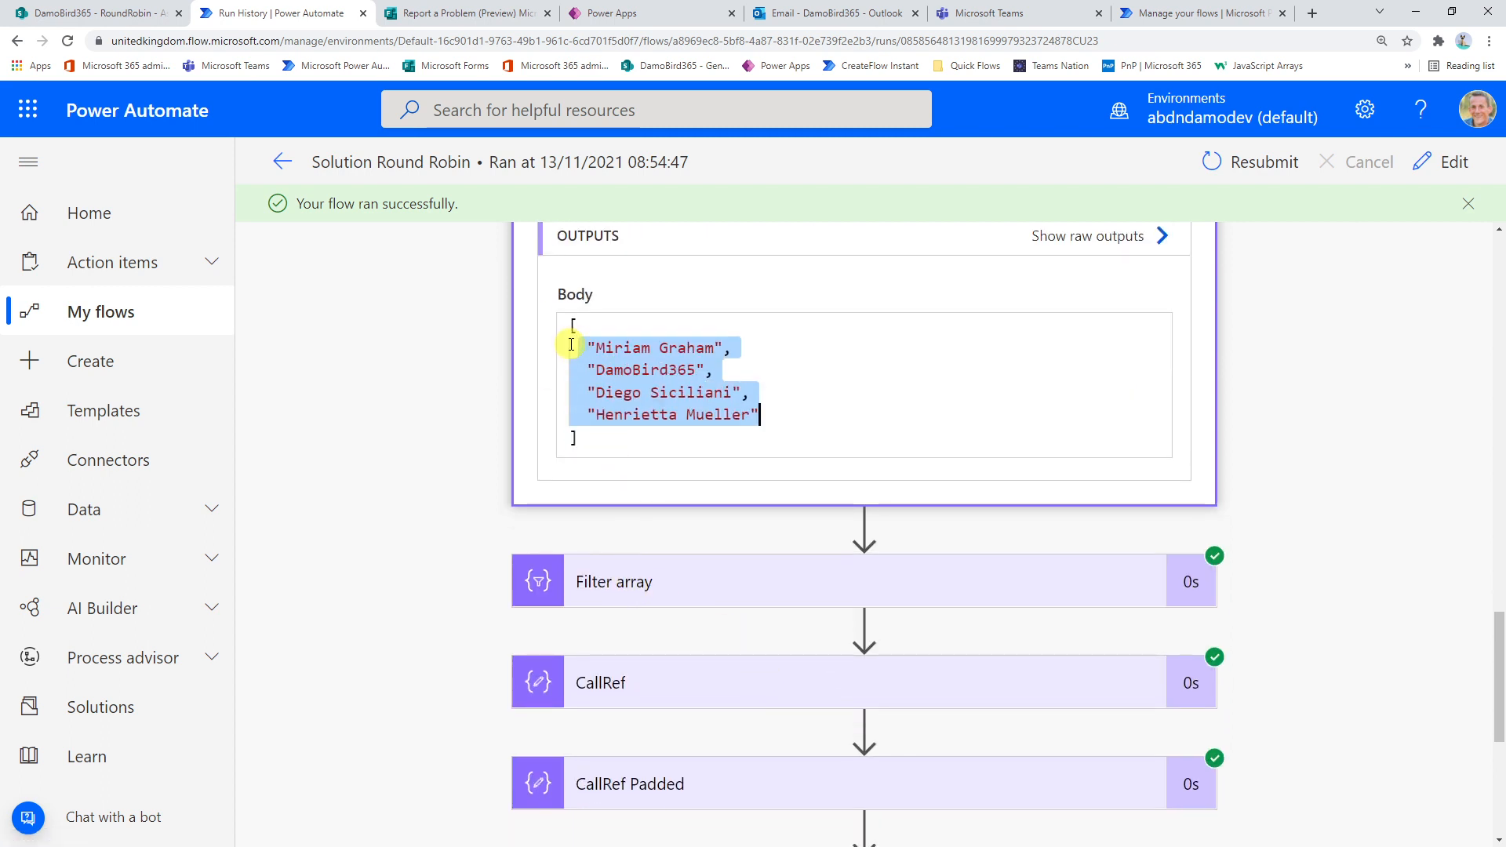
{"action": "scroll", "coordinate": [736, 365], "scroll_direction": "up", "scroll_amount": 8}
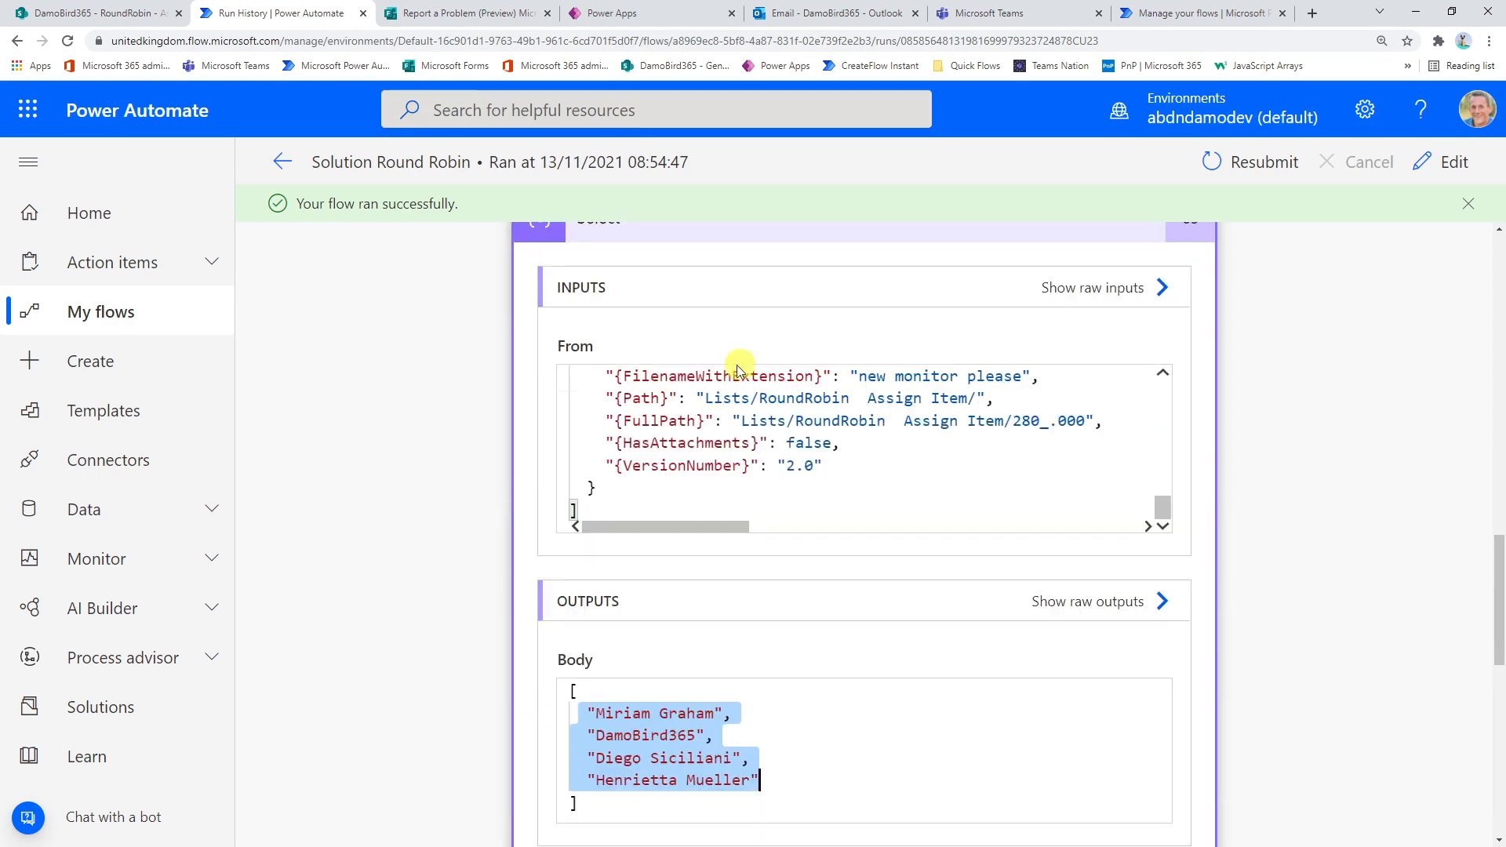
{"action": "scroll", "coordinate": [727, 375], "scroll_direction": "up", "scroll_amount": 15}
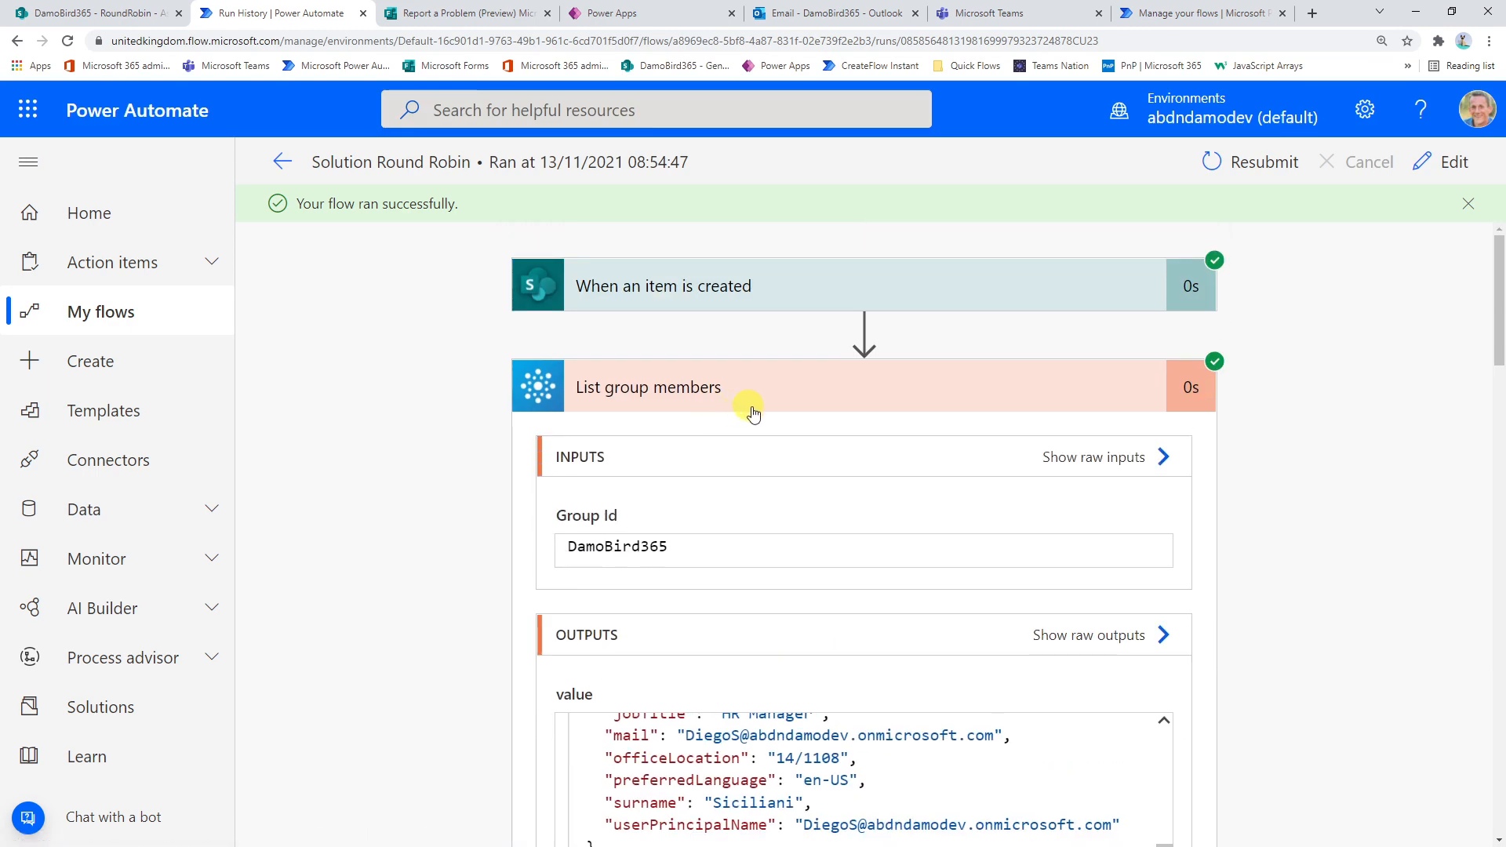
{"action": "scroll", "coordinate": [686, 408], "scroll_direction": "down", "scroll_amount": 12}
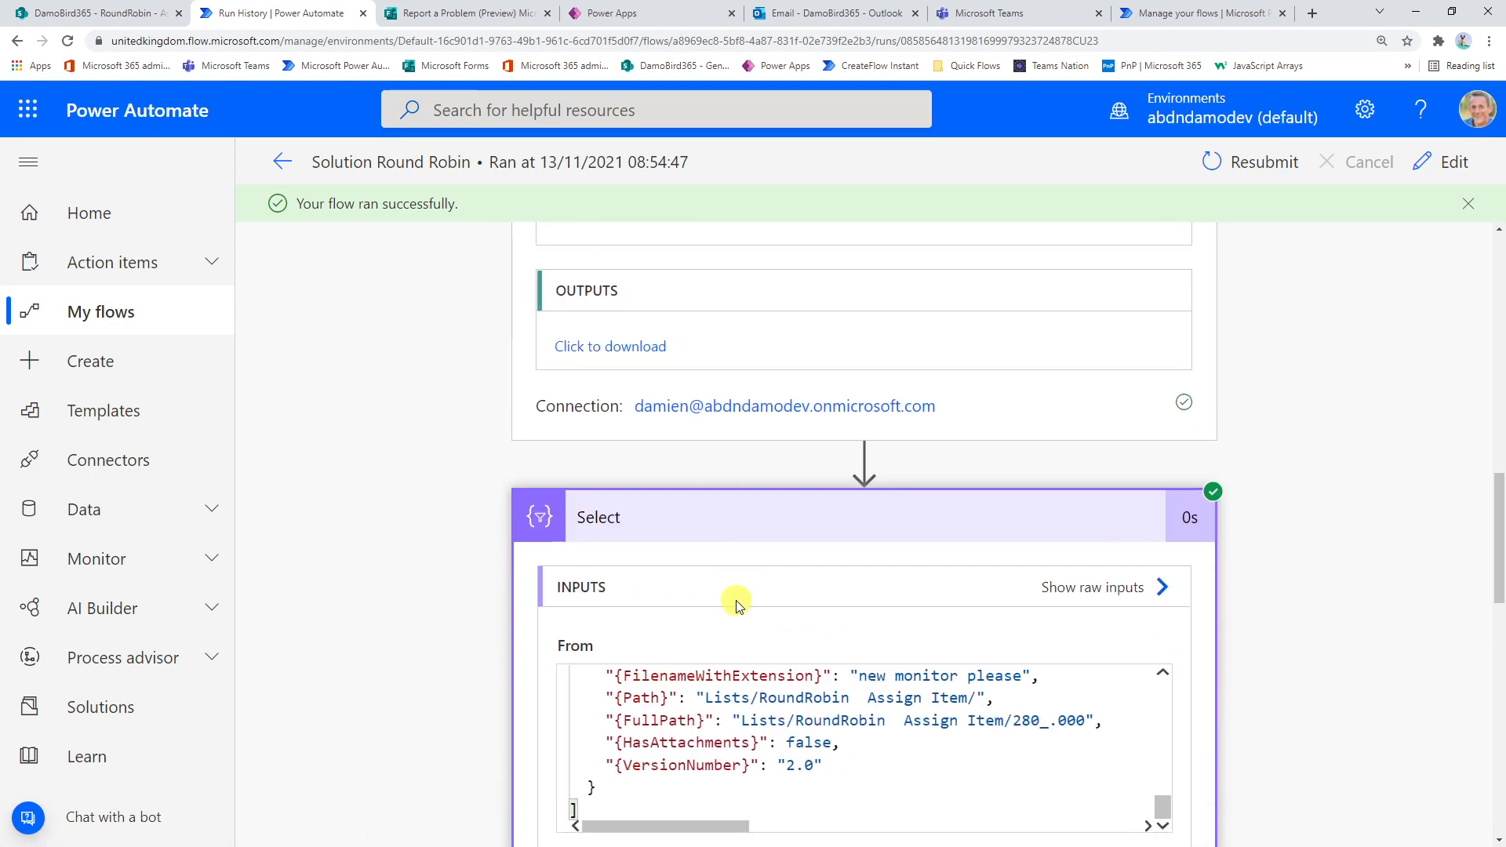
{"action": "scroll", "coordinate": [805, 504], "scroll_direction": "down", "scroll_amount": 3}
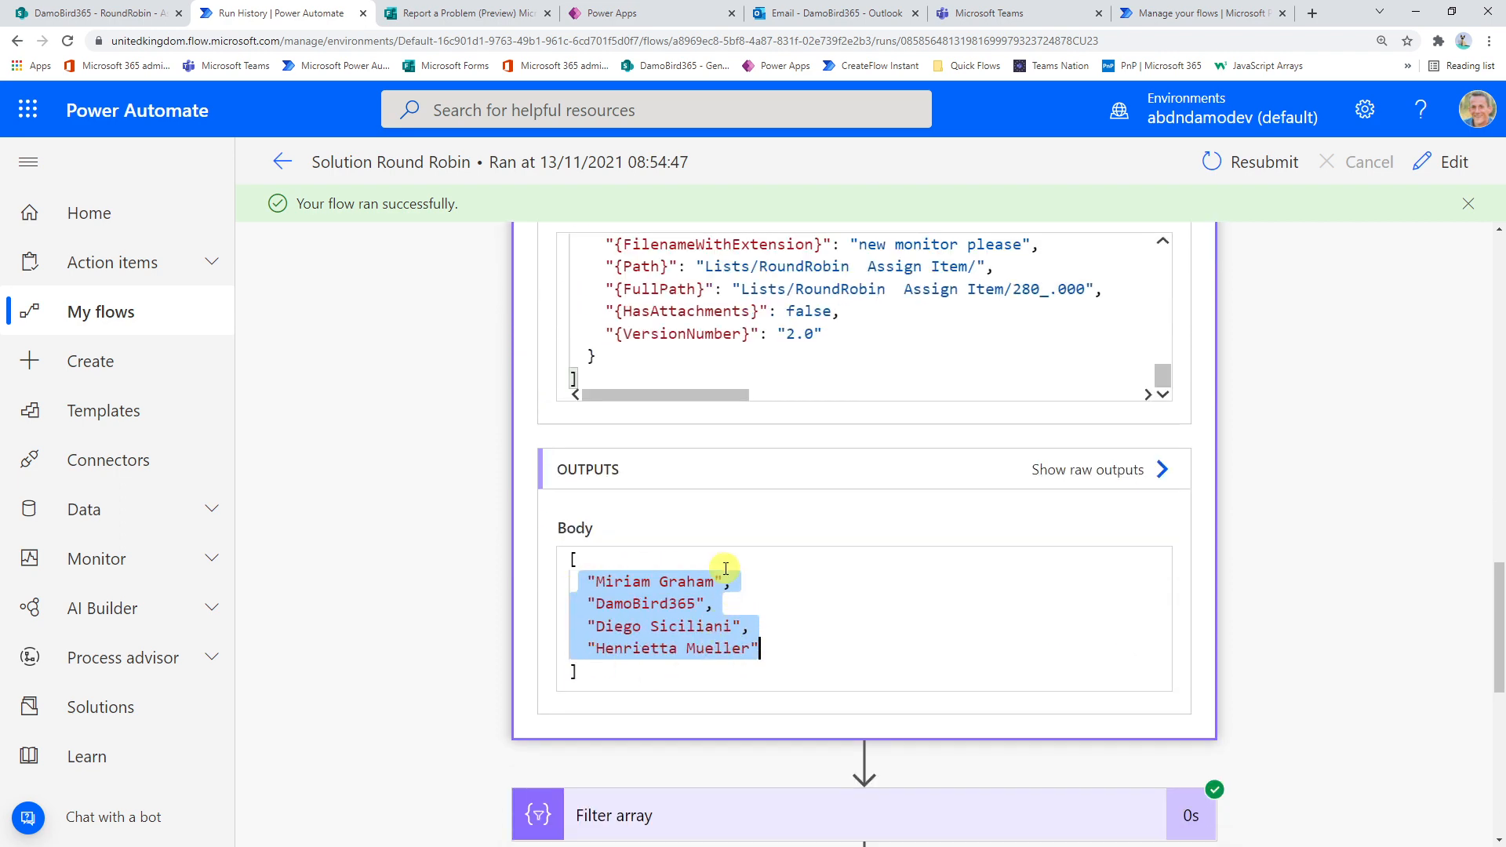
{"action": "scroll", "coordinate": [643, 619], "scroll_direction": "down", "scroll_amount": 4}
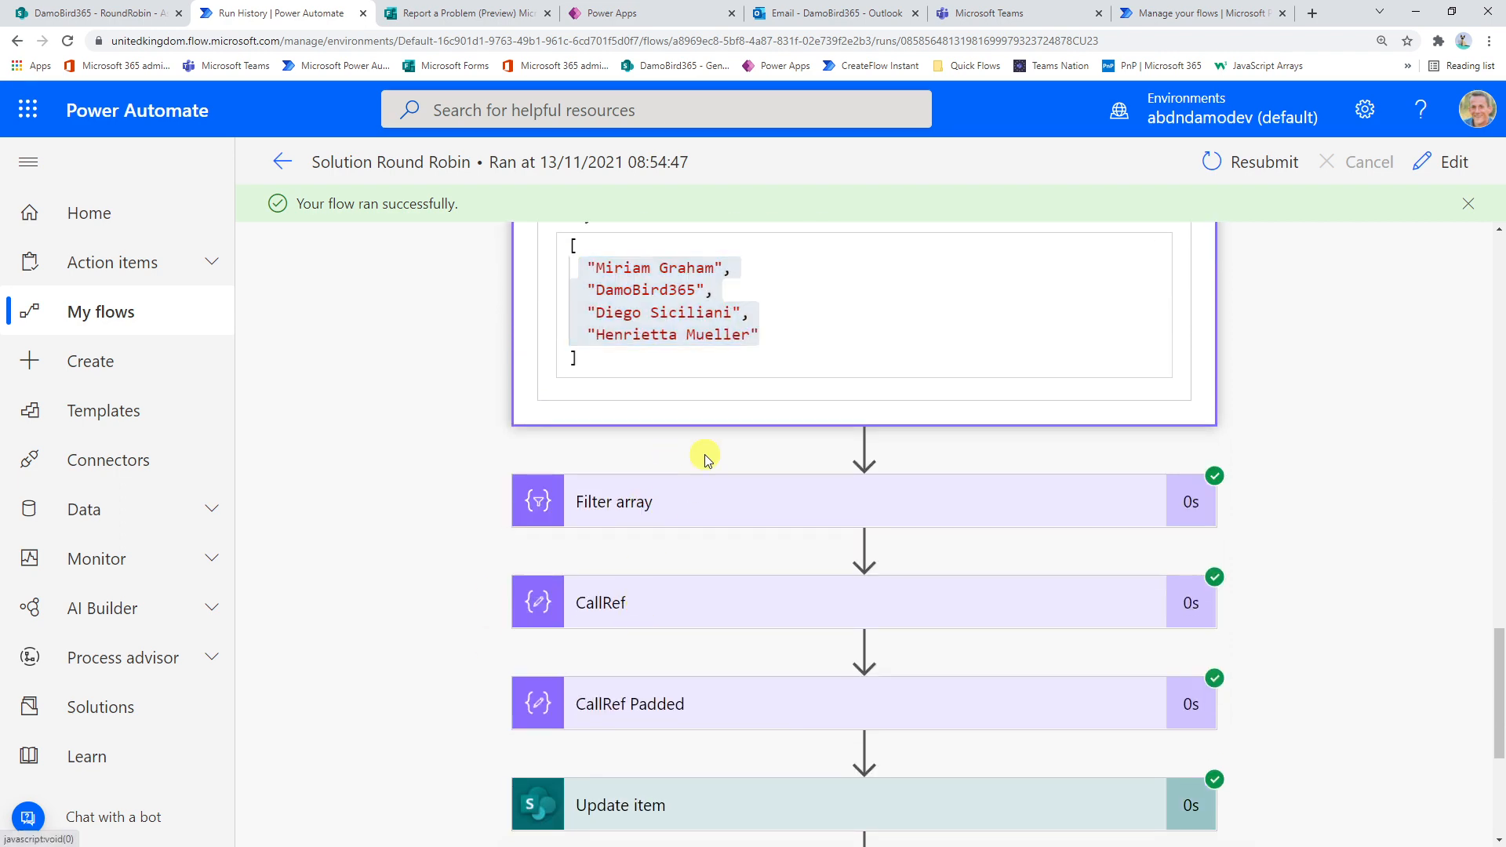
Step: Expand the Filter array action in the run and examine the displayName of the last member in its output body
{"action": "left_click", "coordinate": [746, 496]}
{"action": "scroll", "coordinate": [798, 554], "scroll_direction": "down", "scroll_amount": 4}
{"action": "scroll", "coordinate": [1045, 659], "scroll_direction": "down", "scroll_amount": 5}
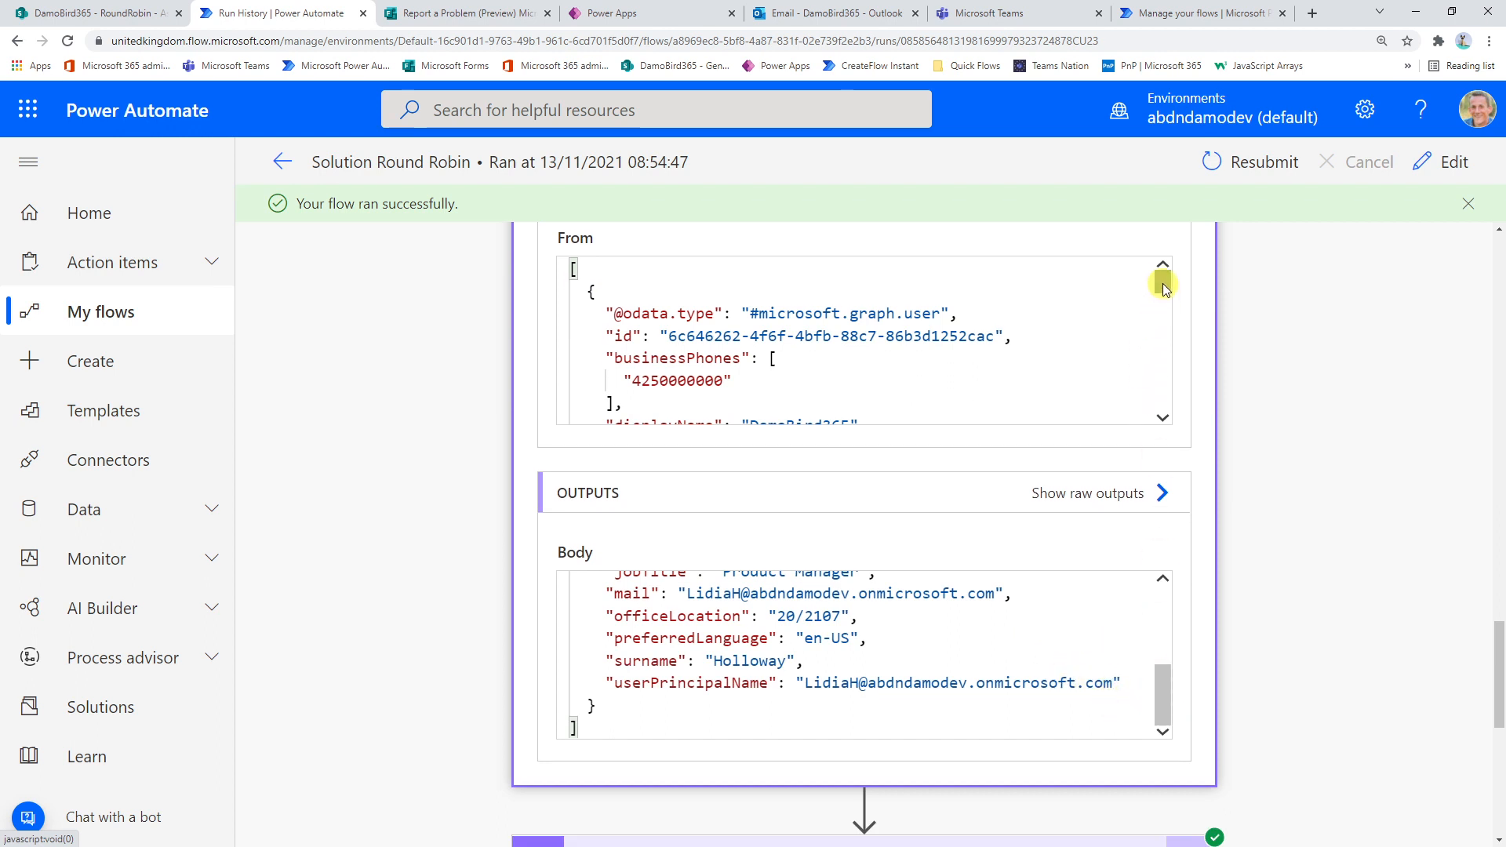
{"action": "scroll", "coordinate": [1161, 696], "scroll_direction": "up", "scroll_amount": 2}
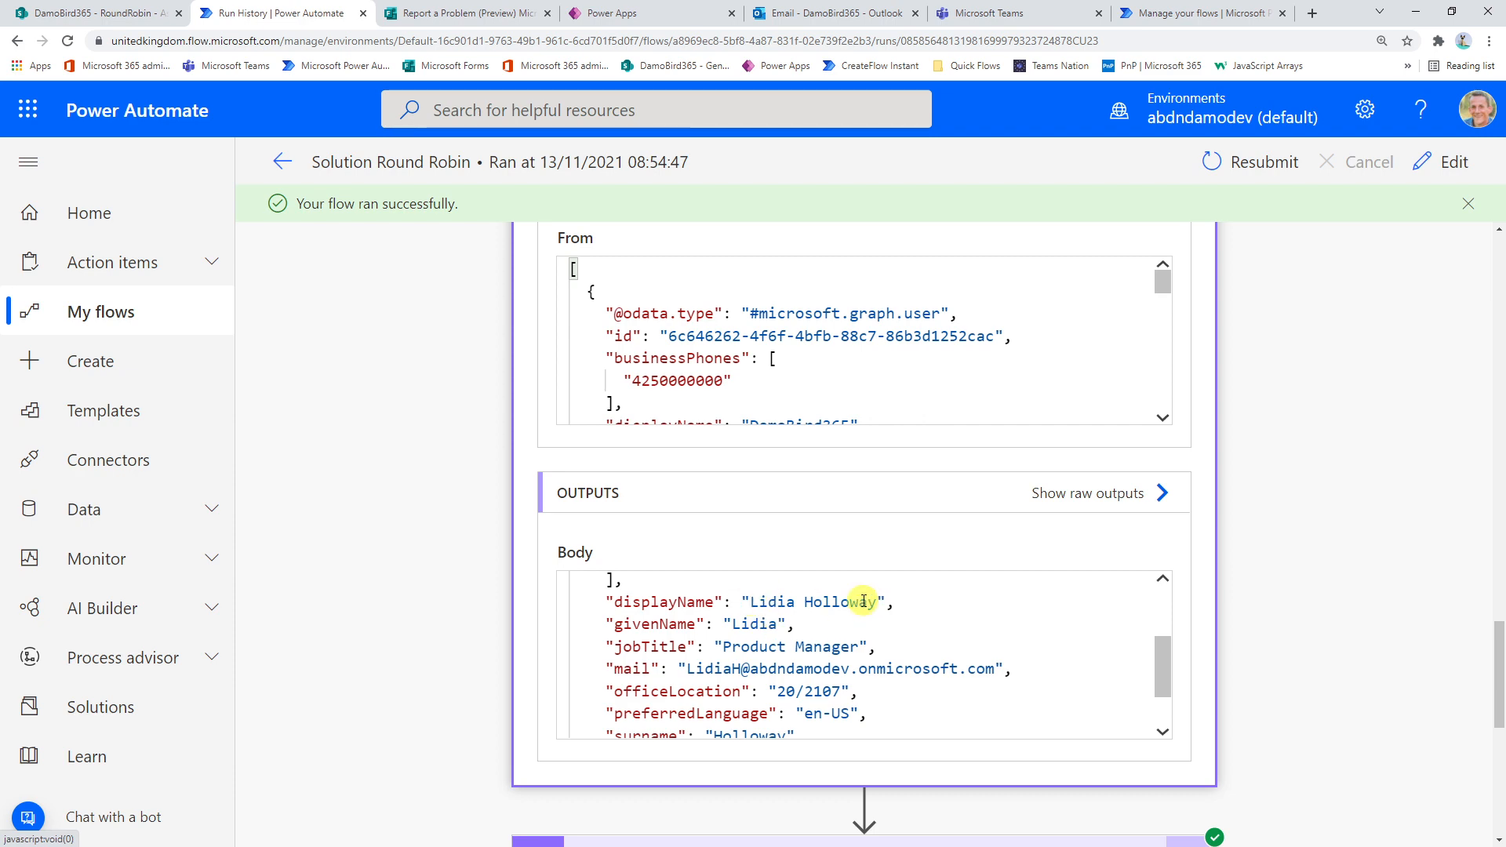
Step: Expand the CallRef and CallRef Padded actions in the run and review their inputs and outputs
{"action": "scroll", "coordinate": [1304, 531], "scroll_direction": "up", "scroll_amount": 6}
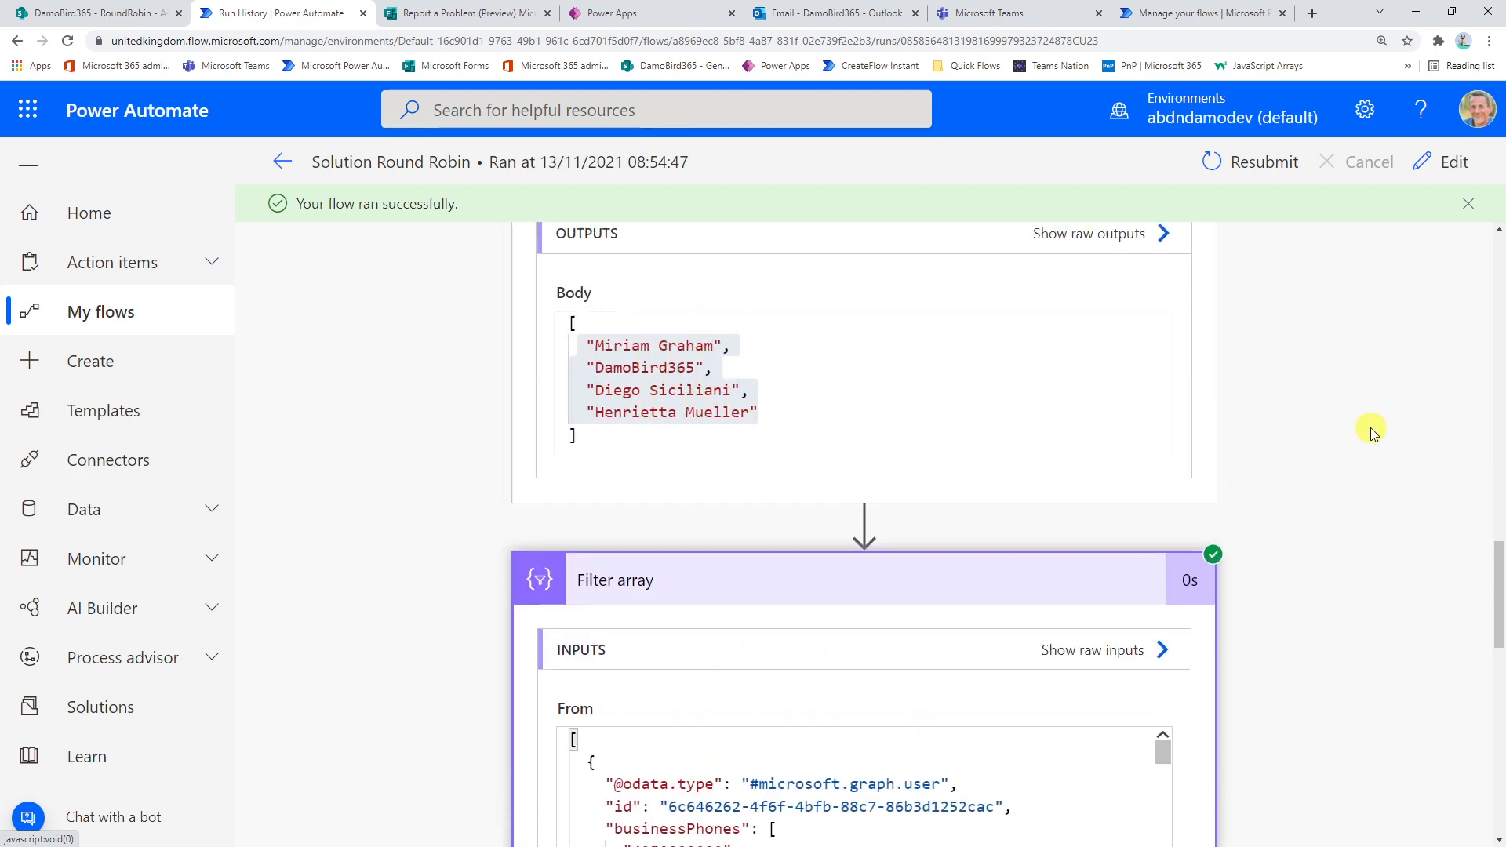
{"action": "scroll", "coordinate": [1372, 432], "scroll_direction": "down", "scroll_amount": 12}
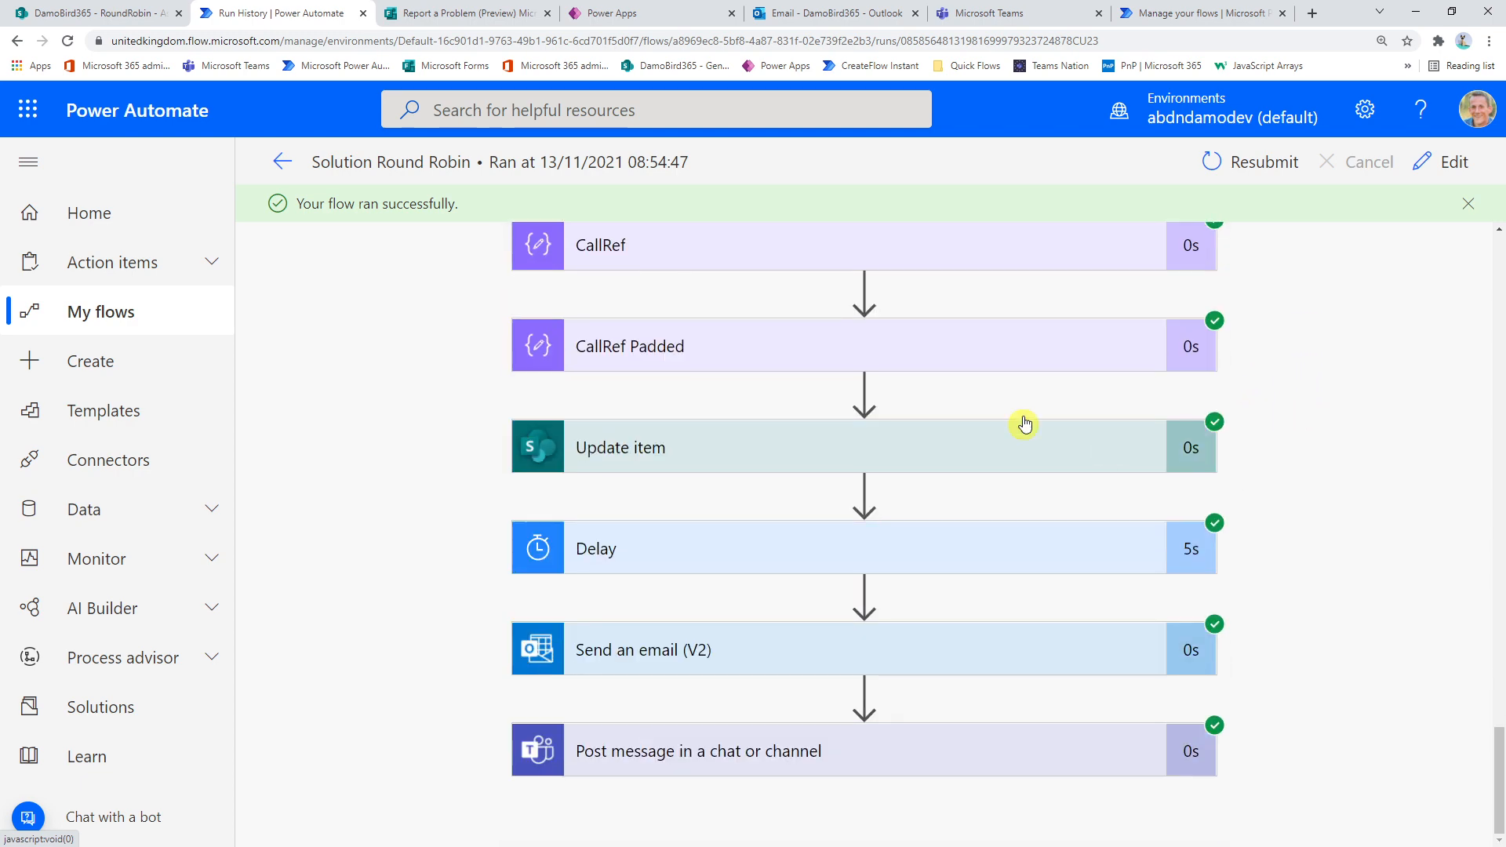
{"action": "left_click", "coordinate": [837, 260]}
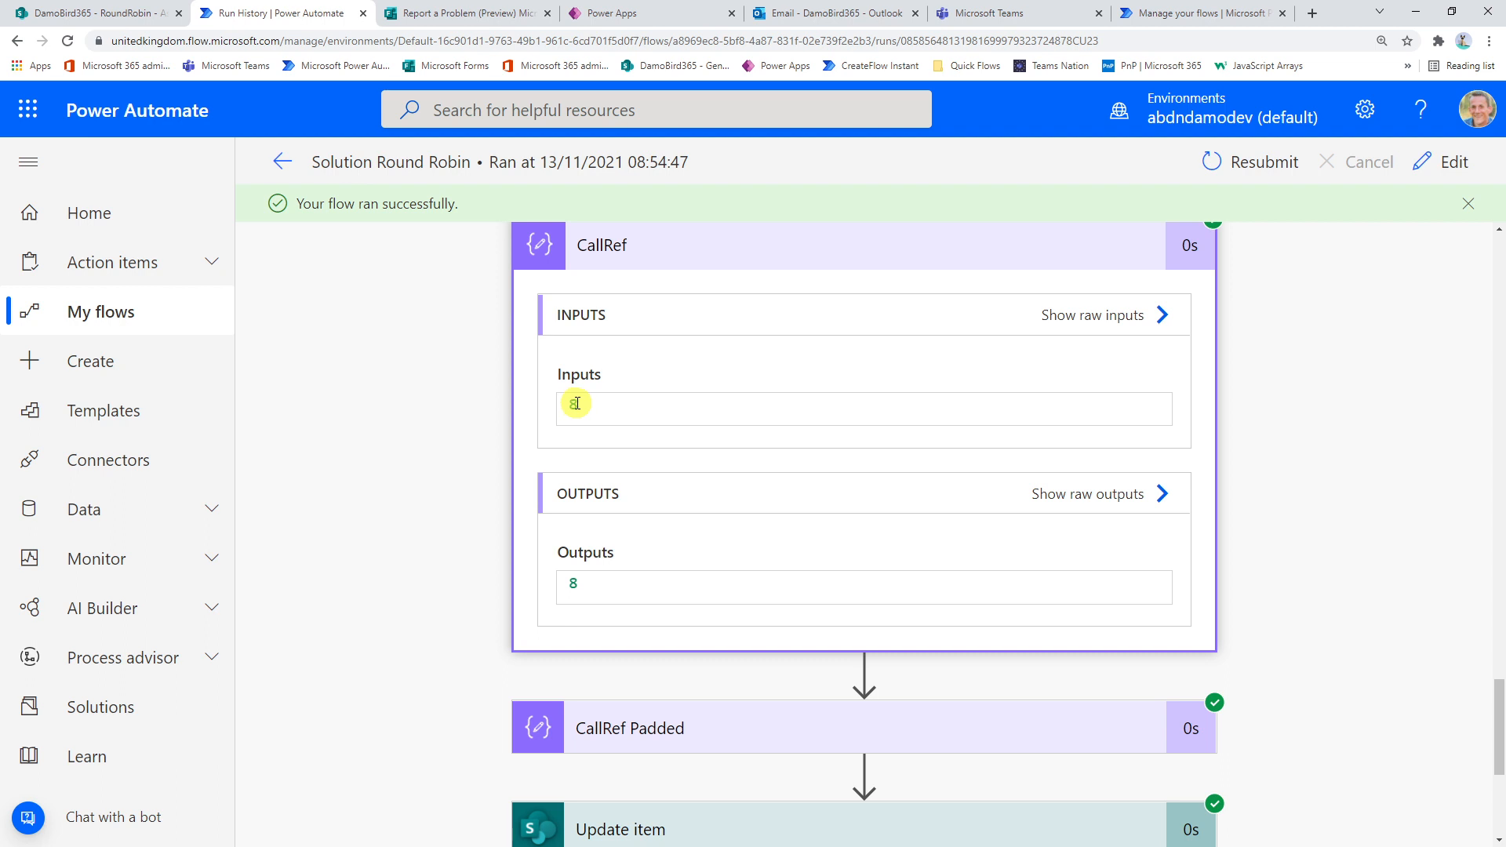
{"action": "scroll", "coordinate": [622, 416], "scroll_direction": "down", "scroll_amount": 3}
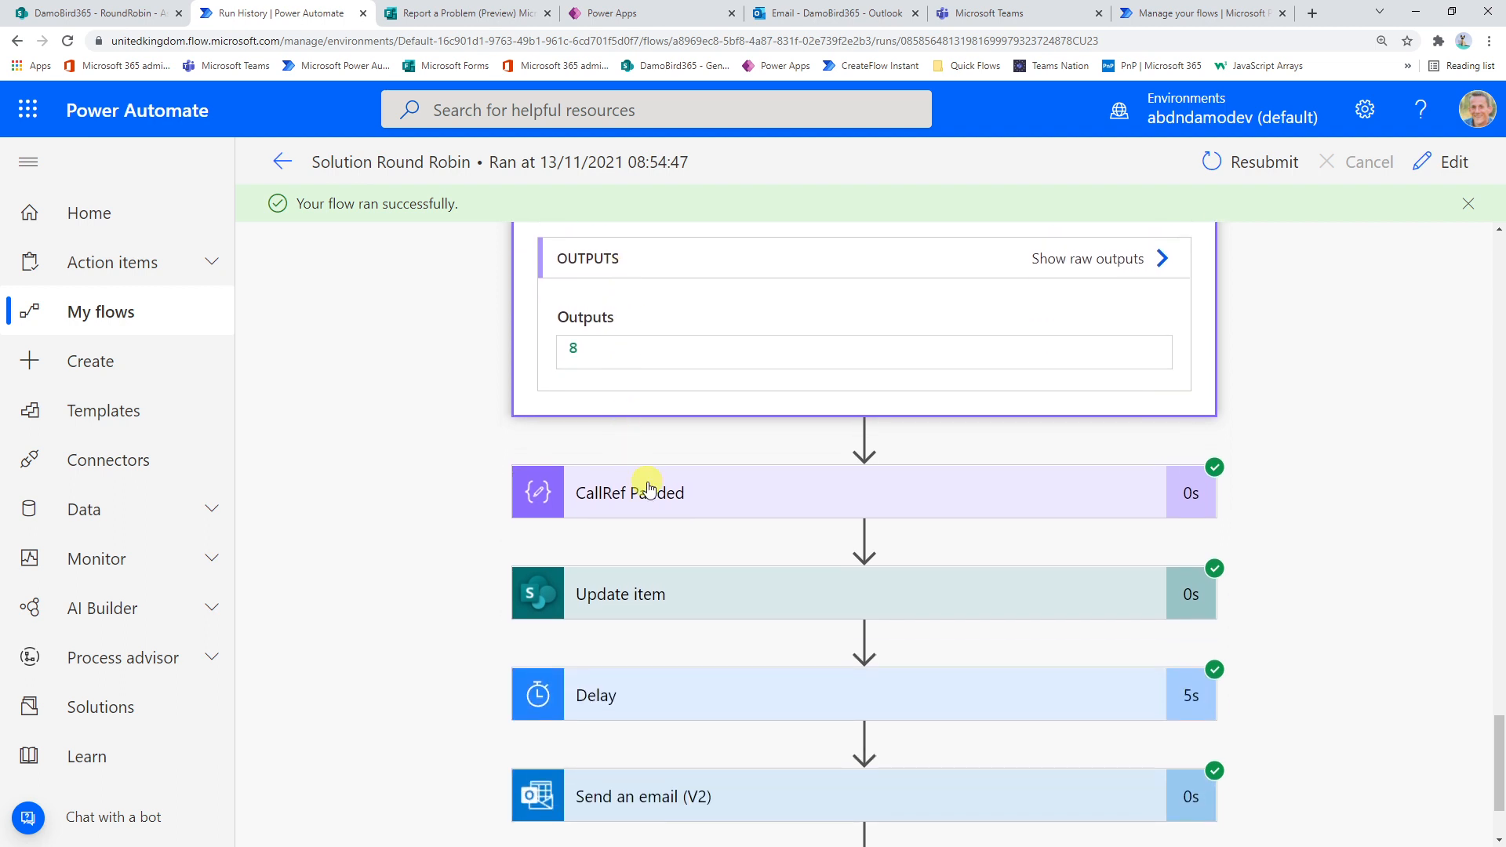
{"action": "left_click", "coordinate": [808, 518]}
{"action": "scroll", "coordinate": [738, 557], "scroll_direction": "down", "scroll_amount": 1}
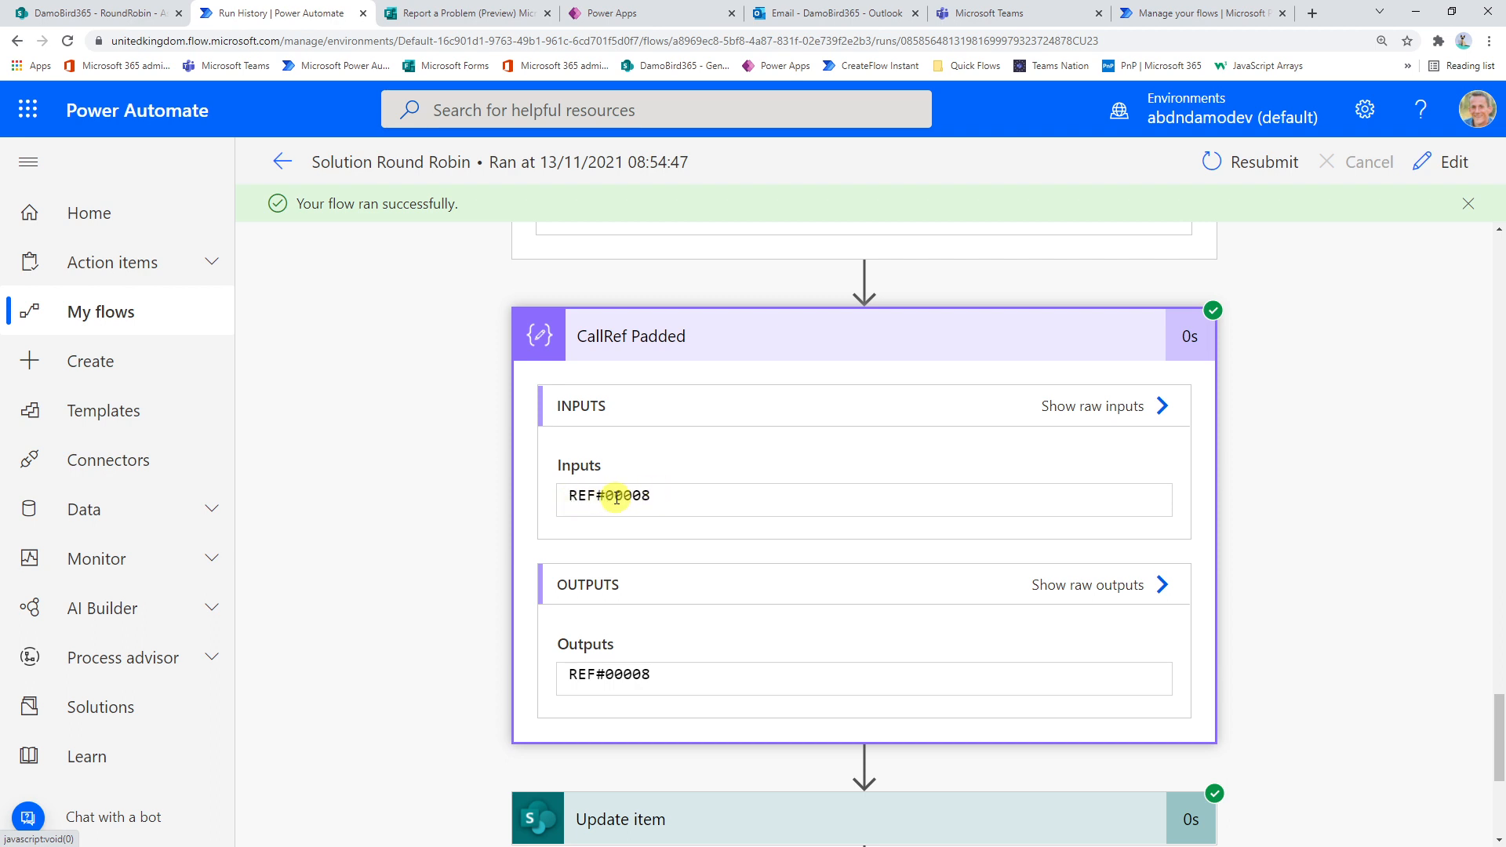
Step: Expand the Update item action in the run and look through its inputs and outputs to the end
{"action": "scroll", "coordinate": [730, 518], "scroll_direction": "down", "scroll_amount": 4}
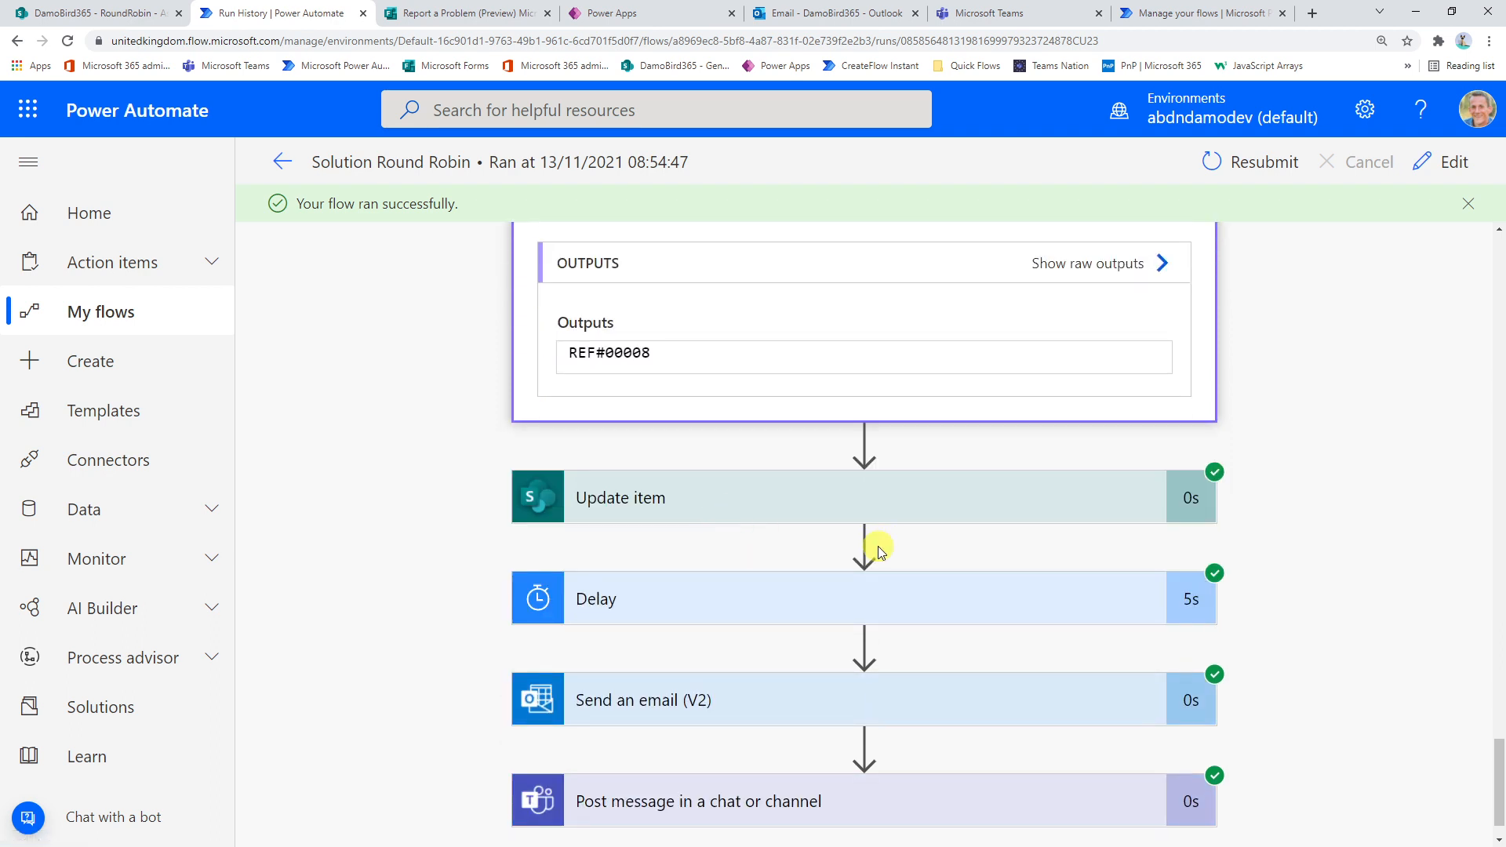
{"action": "left_click", "coordinate": [871, 521]}
{"action": "scroll", "coordinate": [819, 578], "scroll_direction": "down", "scroll_amount": 5}
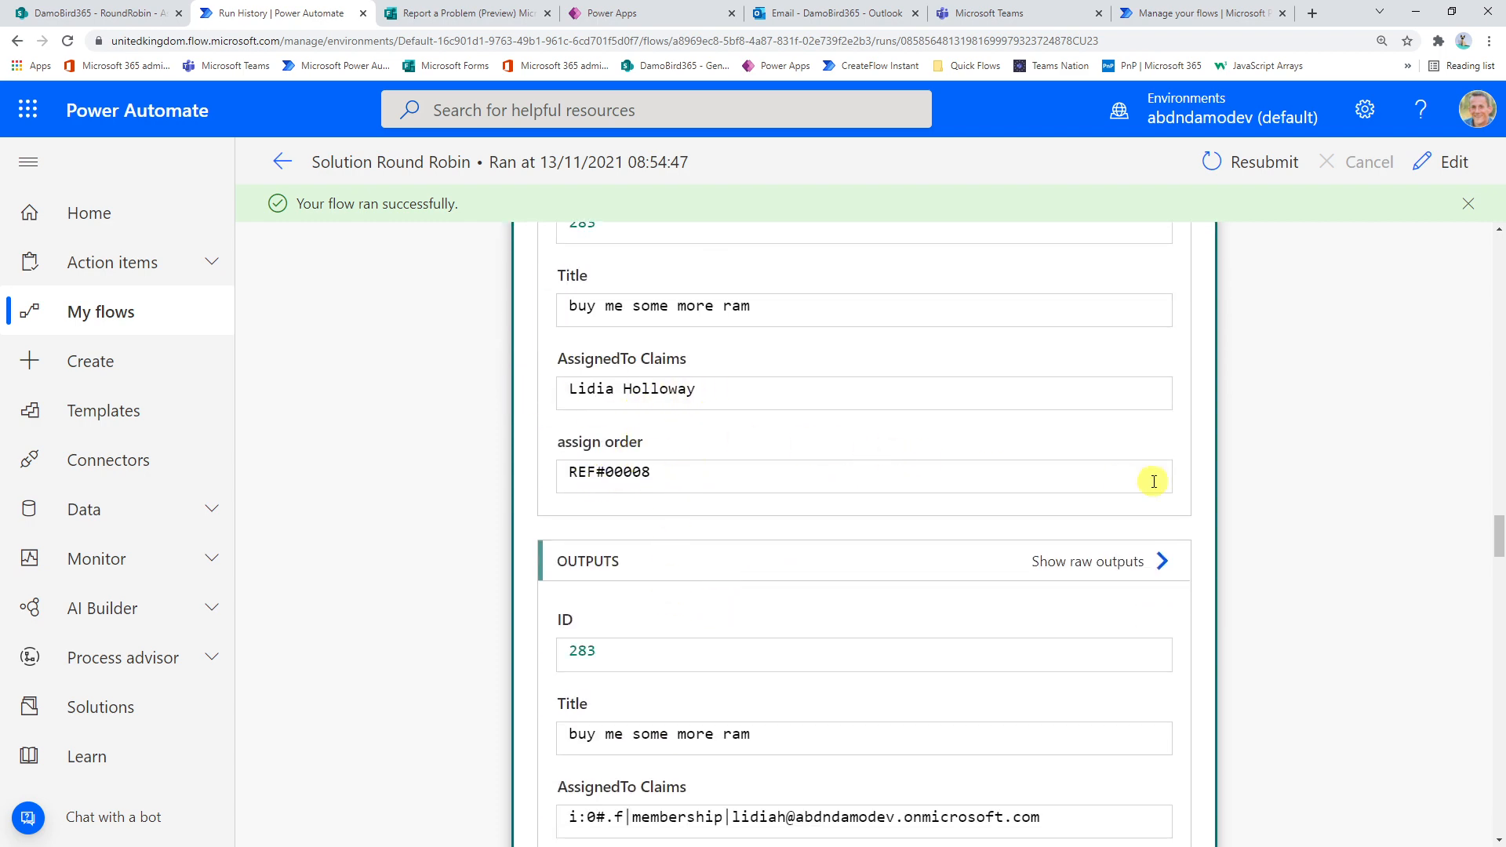
{"action": "scroll", "coordinate": [1244, 505], "scroll_direction": "down", "scroll_amount": 8}
{"action": "scroll", "coordinate": [1208, 553], "scroll_direction": "down", "scroll_amount": 20}
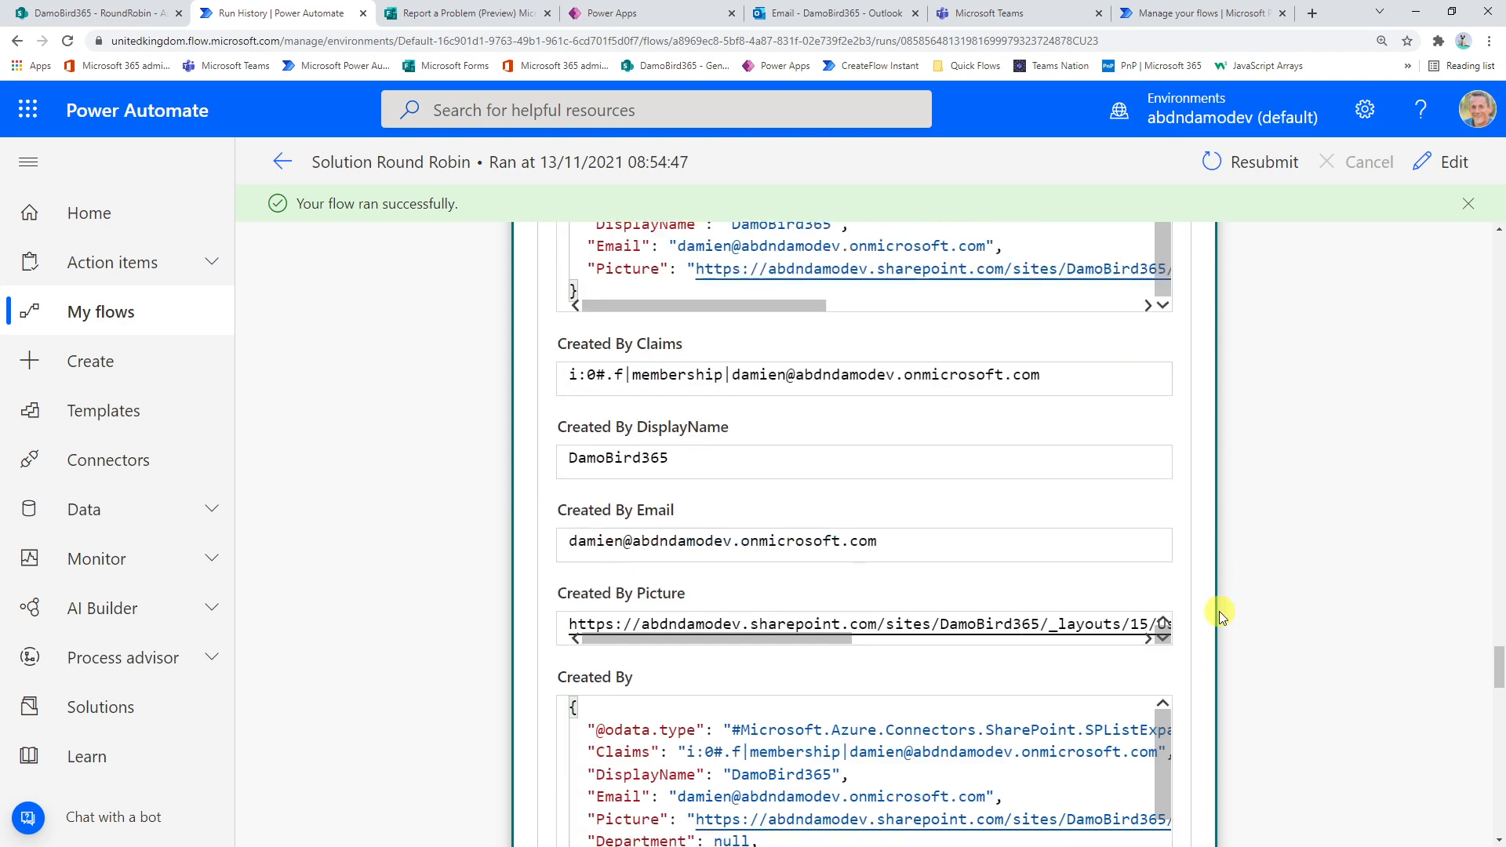
{"action": "scroll", "coordinate": [1252, 741], "scroll_direction": "down", "scroll_amount": 12}
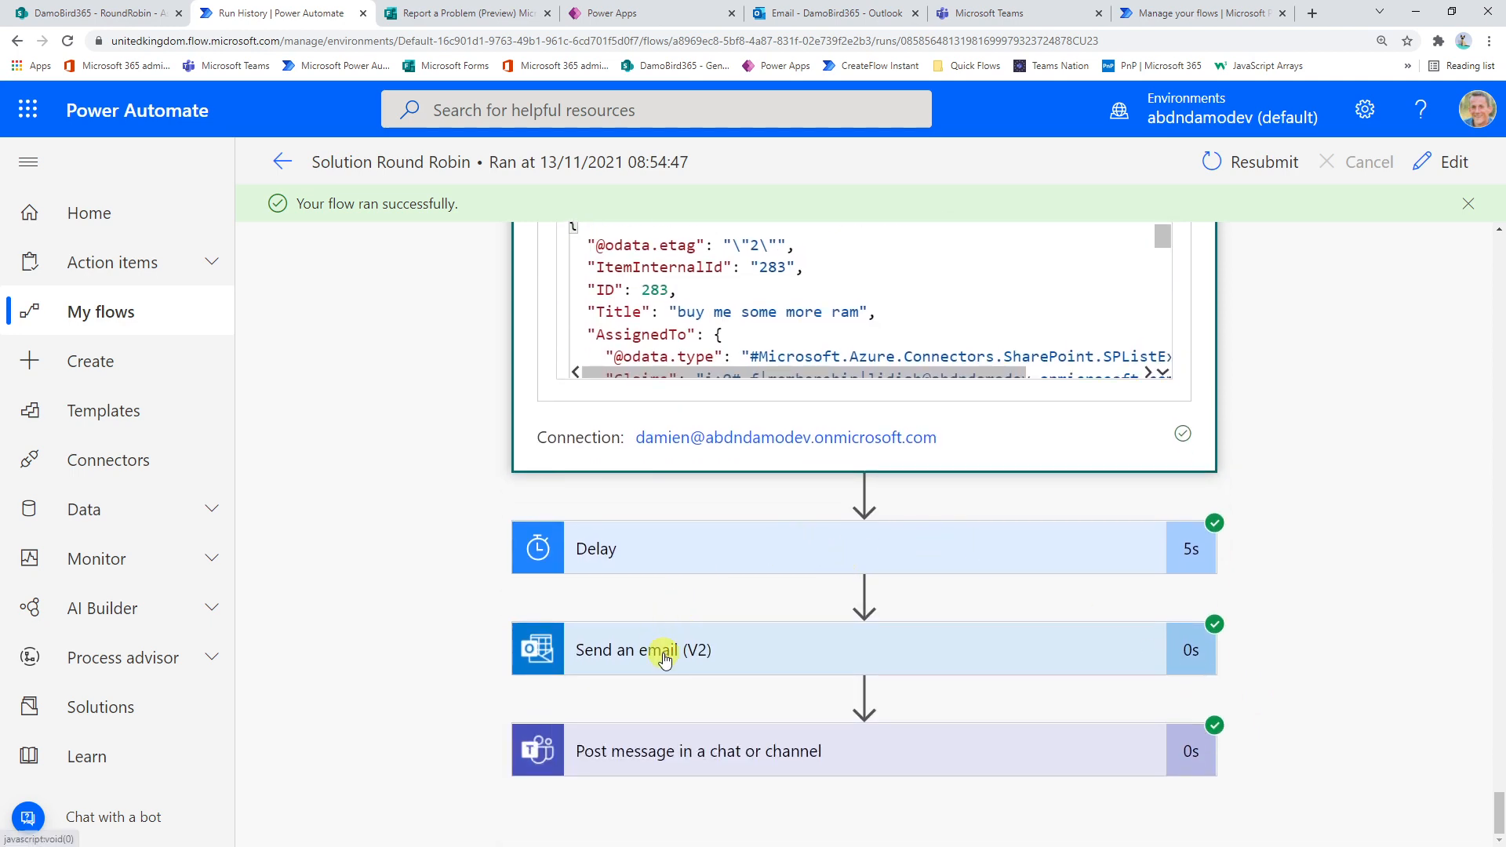
Step: Expand the Send an email (V2) and Post message in a chat or channel actions and review their recipient and message details
{"action": "left_click", "coordinate": [688, 681]}
{"action": "scroll", "coordinate": [739, 722], "scroll_direction": "down", "scroll_amount": 7}
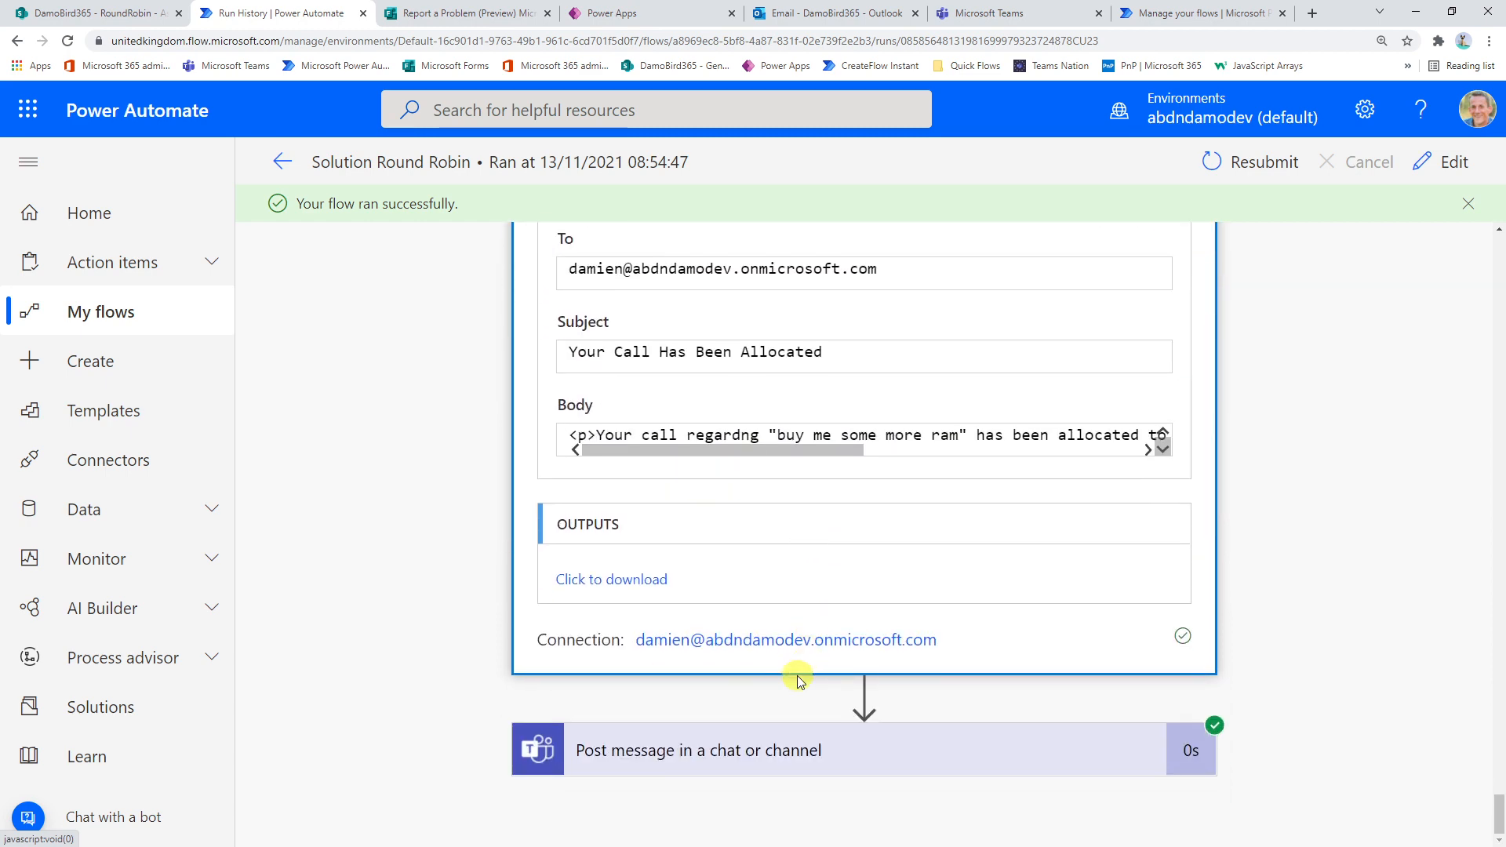
{"action": "left_click", "coordinate": [727, 753]}
{"action": "scroll", "coordinate": [1160, 572], "scroll_direction": "down", "scroll_amount": 9}
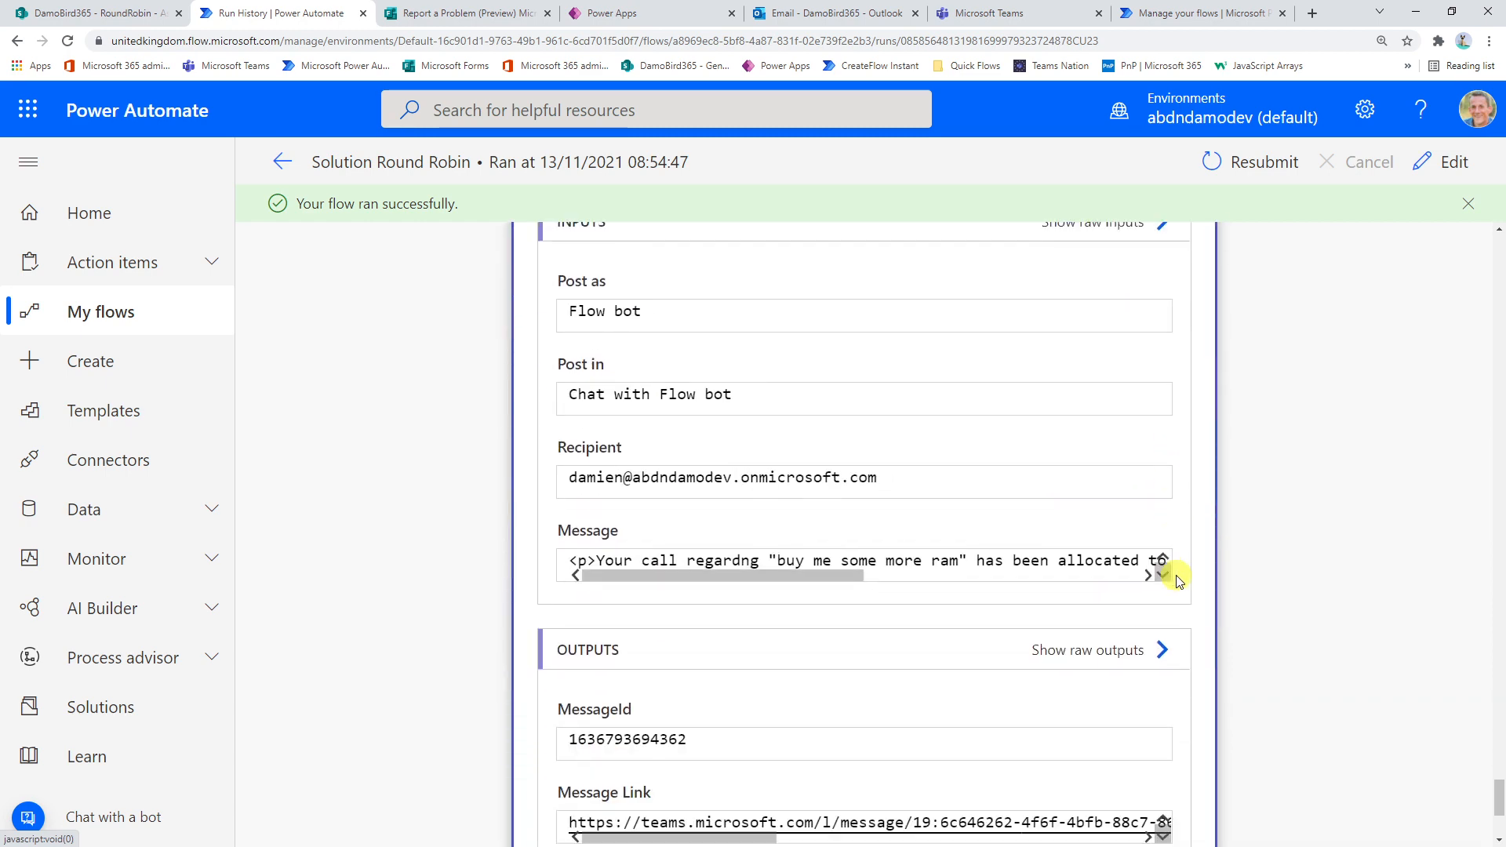
Step: Return to the CallRef Padded action and highlight the digits after REF# in its input
{"action": "scroll", "coordinate": [1216, 570], "scroll_direction": "up", "scroll_amount": 9}
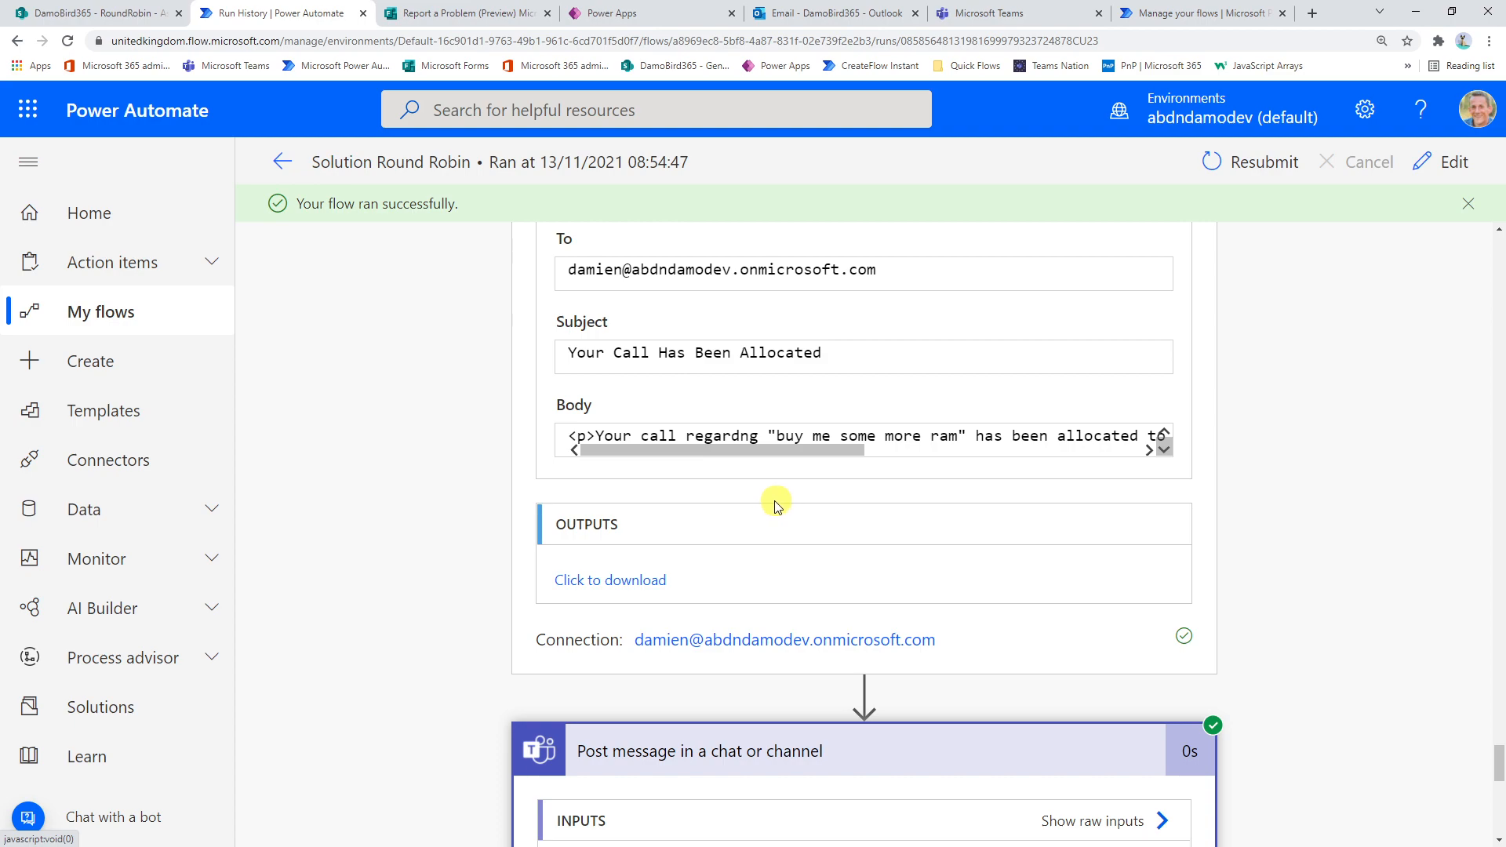
{"action": "scroll", "coordinate": [775, 506], "scroll_direction": "up", "scroll_amount": 20}
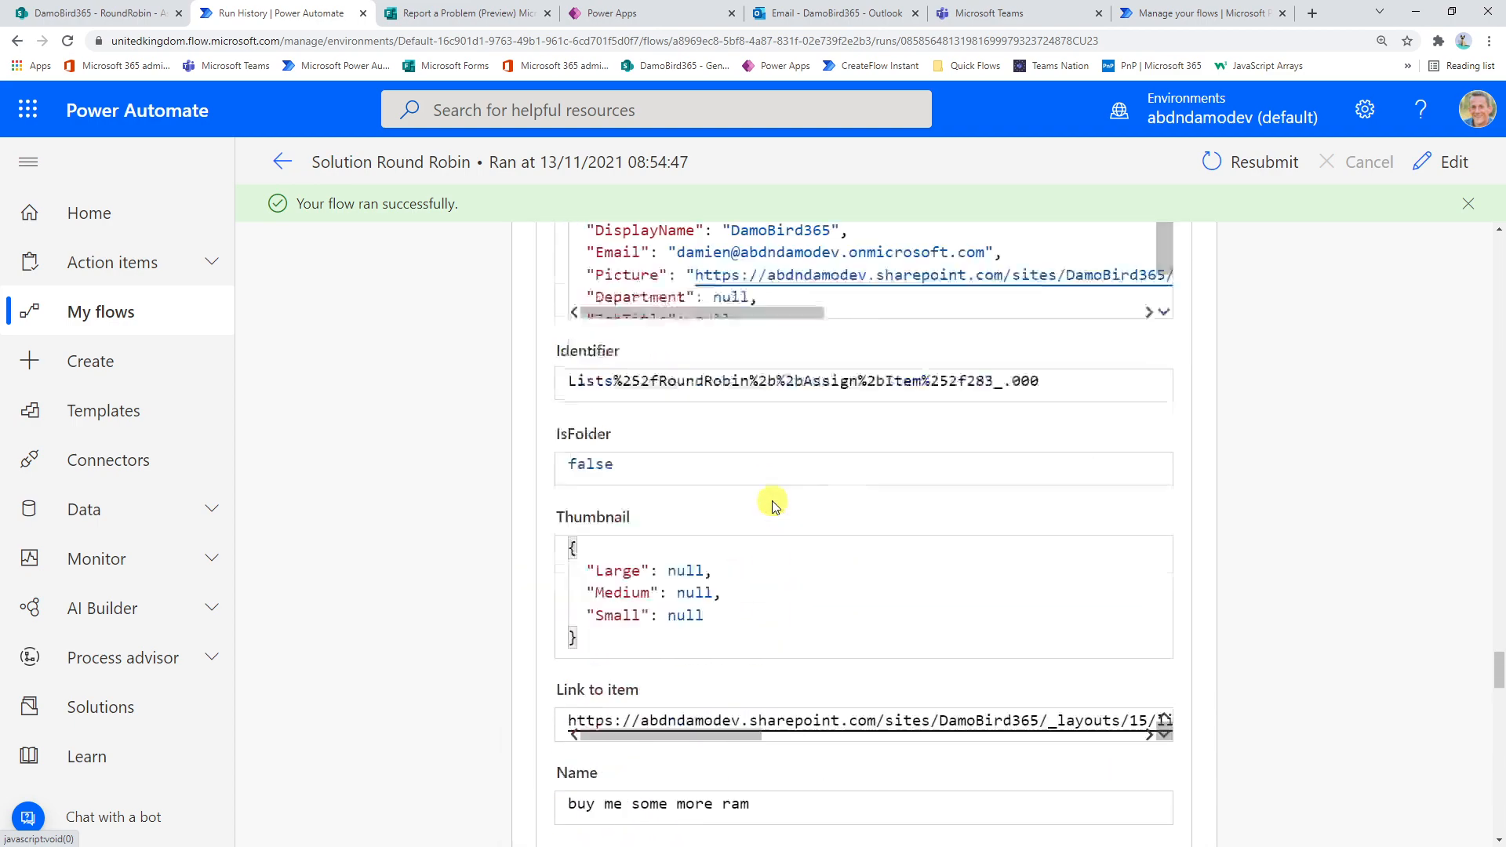
{"action": "scroll", "coordinate": [775, 506], "scroll_direction": "up", "scroll_amount": 15}
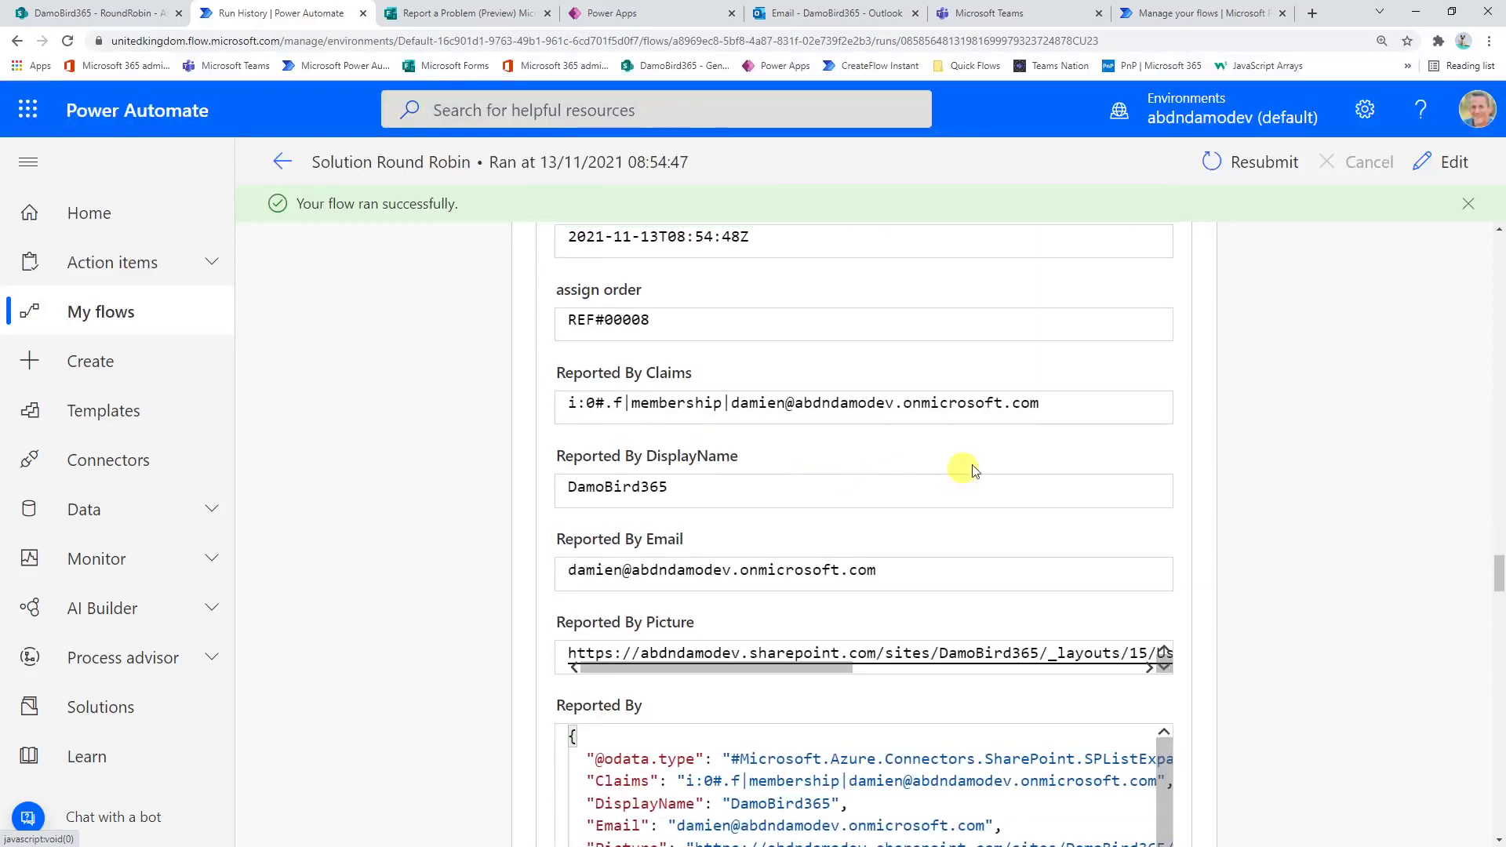
{"action": "scroll", "coordinate": [973, 471], "scroll_direction": "up", "scroll_amount": 2}
{"action": "left_click_drag", "start_coordinate": [1498, 566], "coordinate": [1489, 440]}
{"action": "left_click_drag", "start_coordinate": [651, 562], "coordinate": [605, 561]}
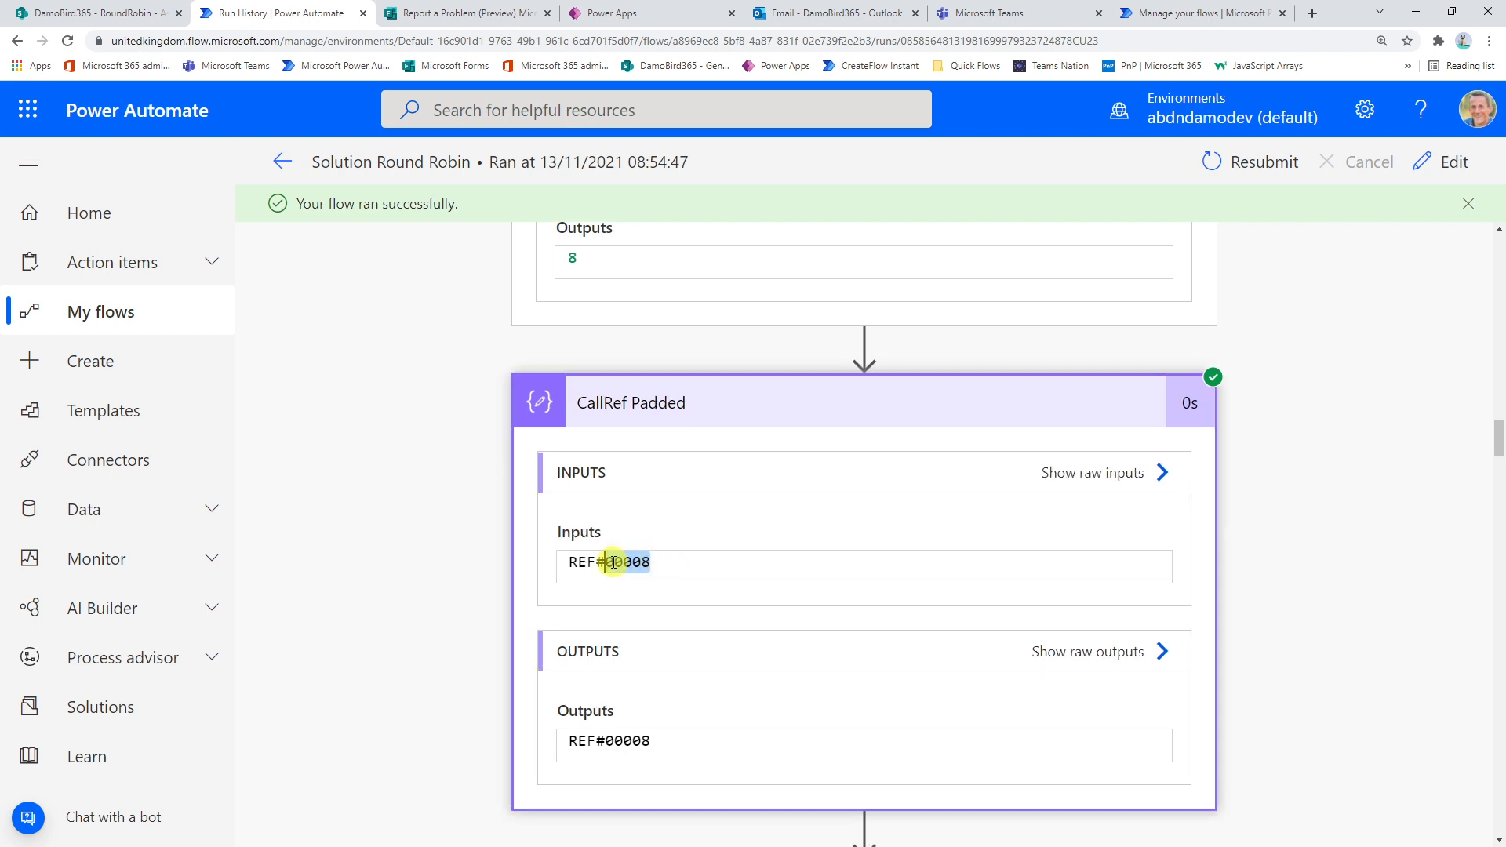